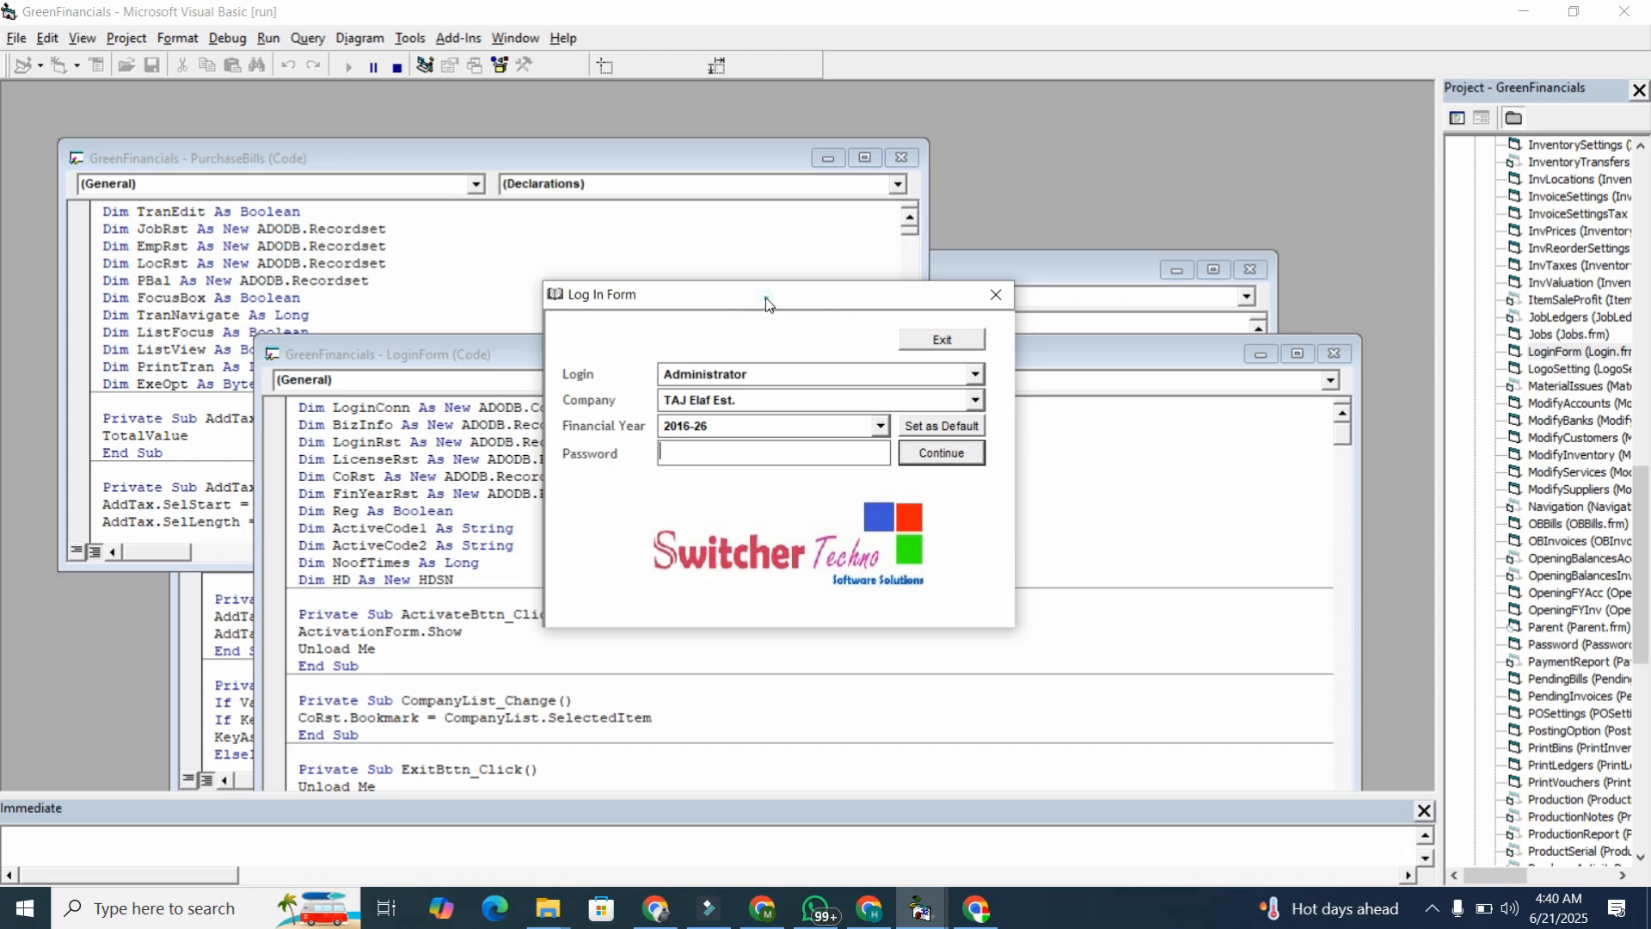
Log in to GreenFinancials as Administrator for 2016-26 with the account password.
{"action": "left_click_drag", "start_coordinate": [766, 298], "coordinate": [773, 297]}
{"action": "left_click", "coordinate": [767, 375]}
{"action": "left_click", "coordinate": [767, 375]}
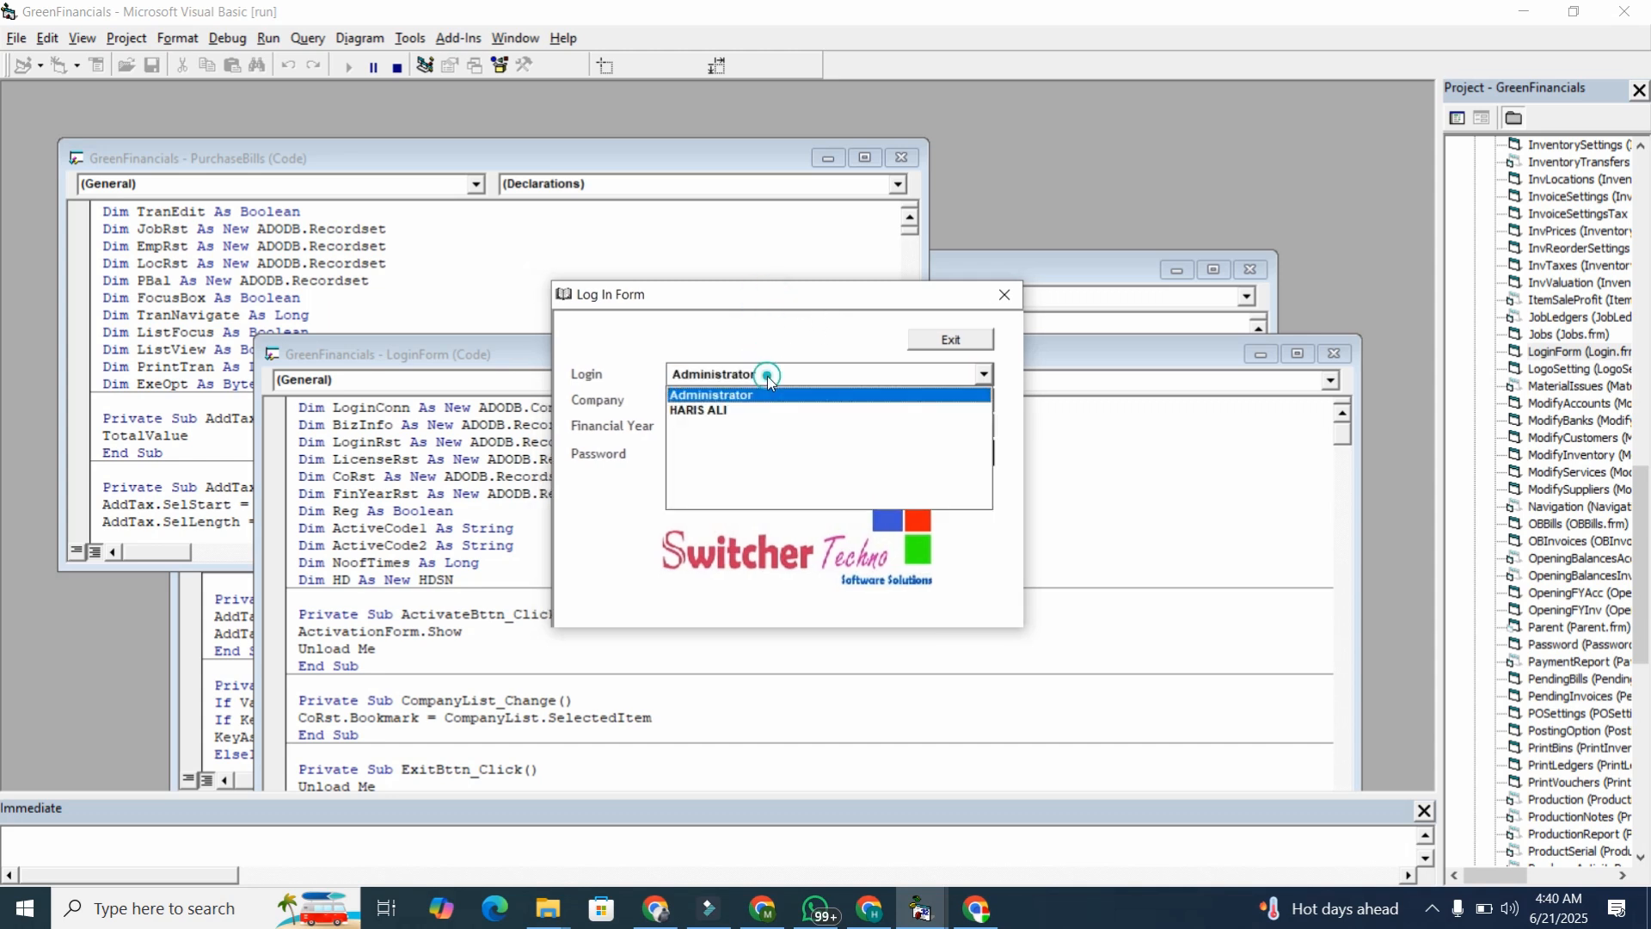
{"action": "left_click", "coordinate": [727, 399]}
{"action": "left_click", "coordinate": [830, 456]}
{"action": "key", "text": "Return"}
{"action": "key", "text": "Return"}
{"action": "type", "text": "xxx"}
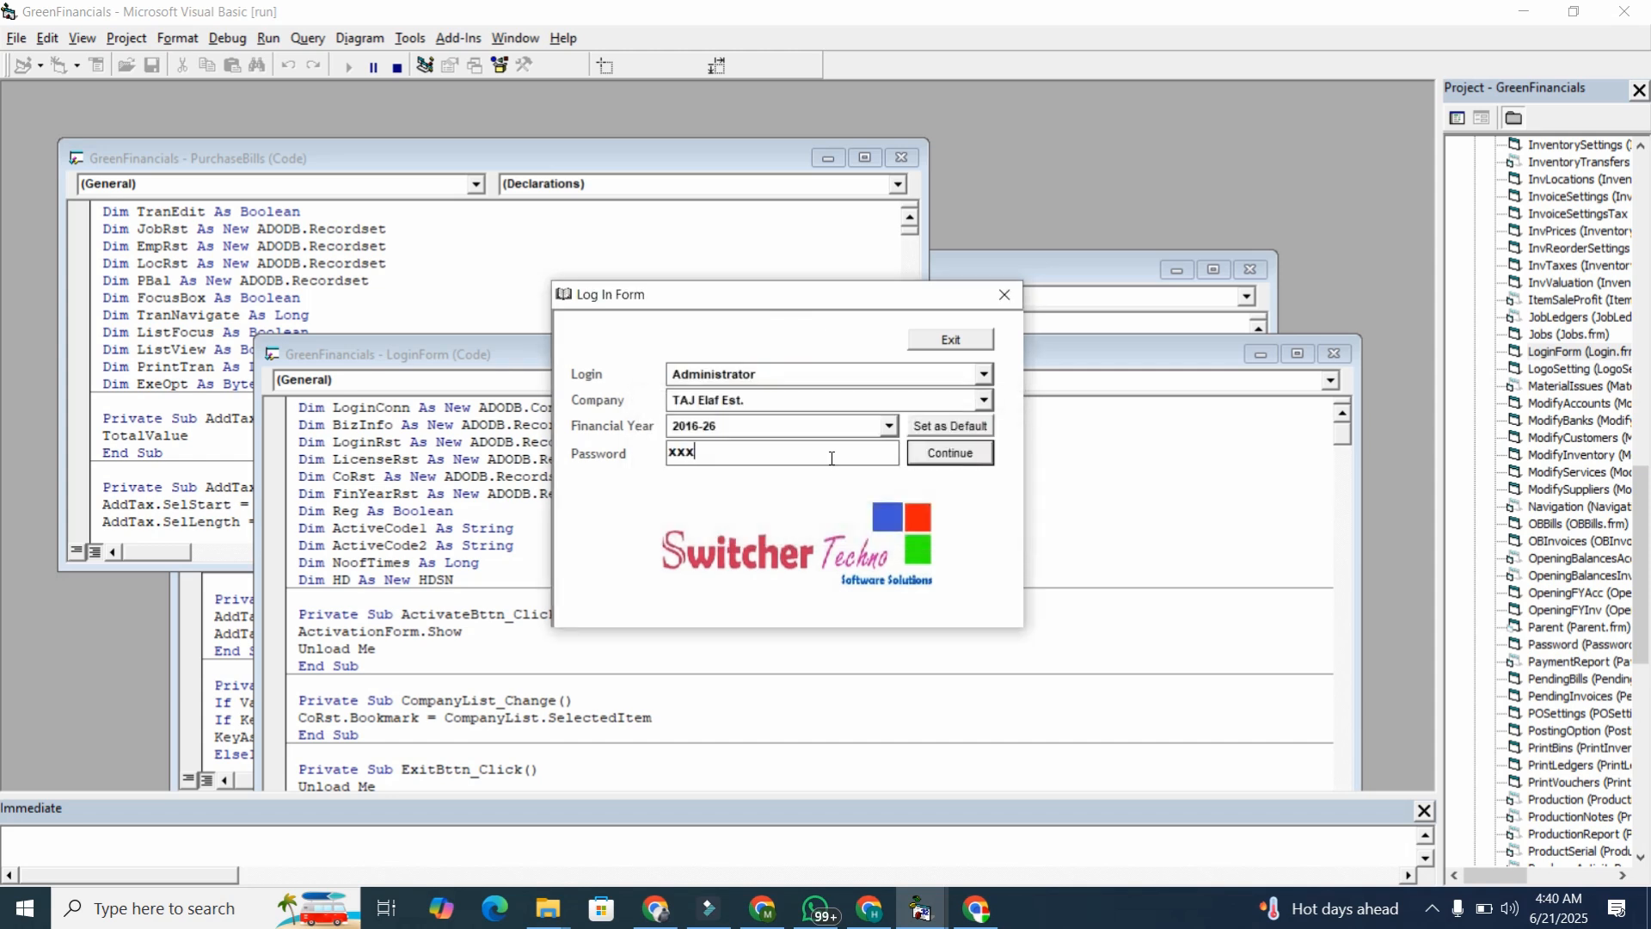
{"action": "key", "text": "Return"}
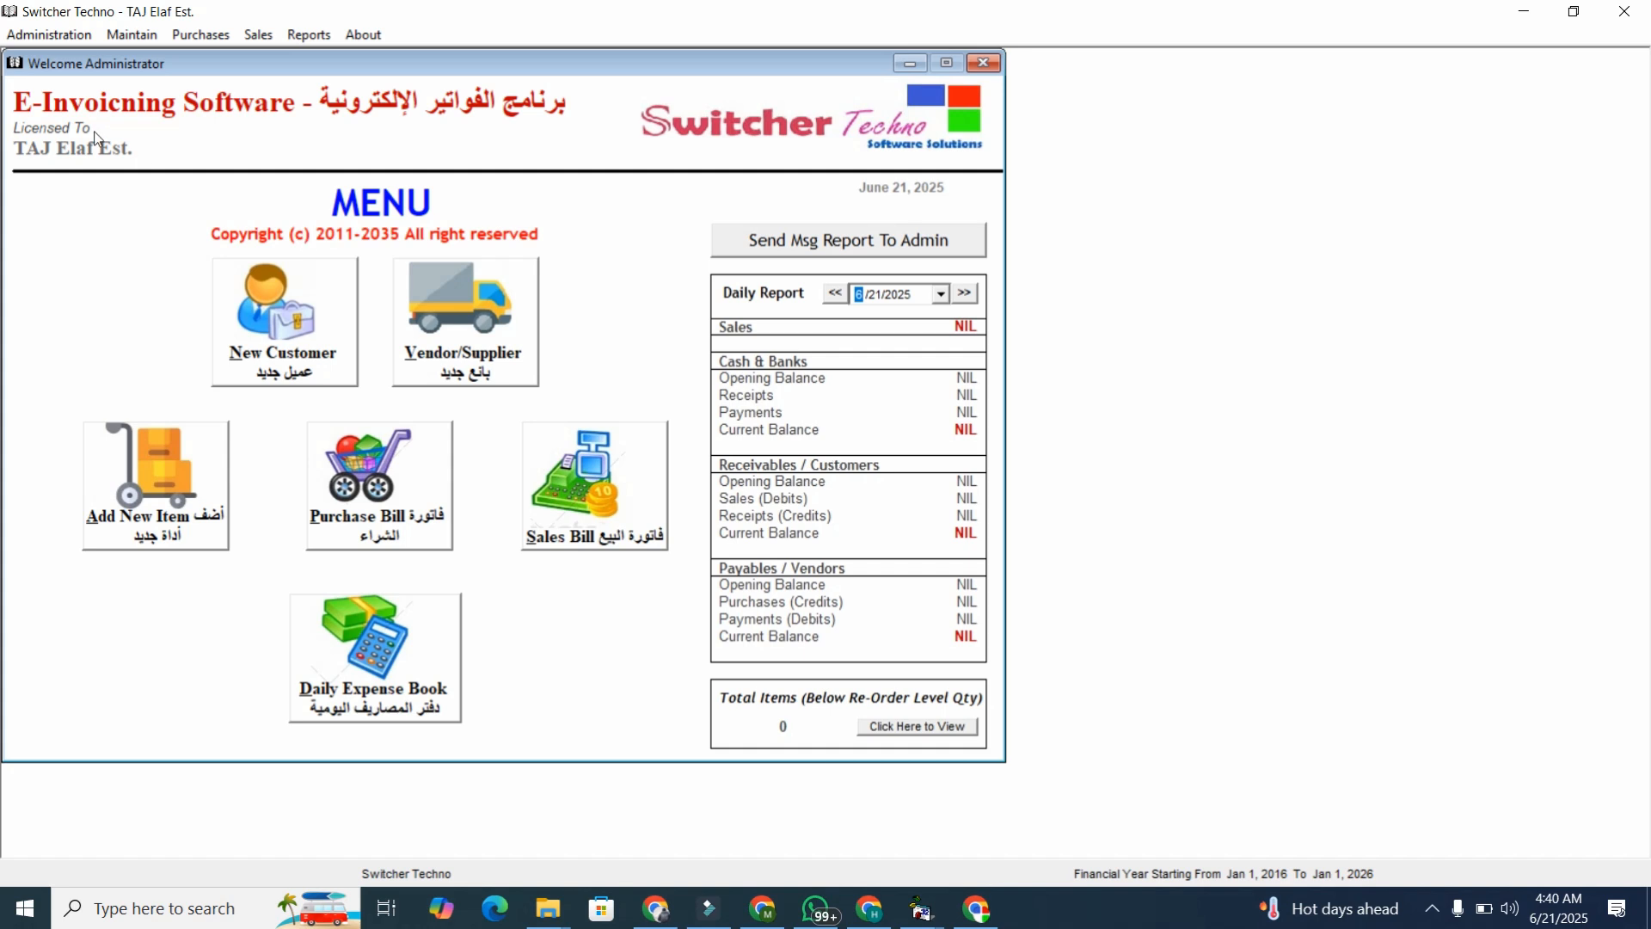
{"action": "left_click", "coordinate": [58, 38]}
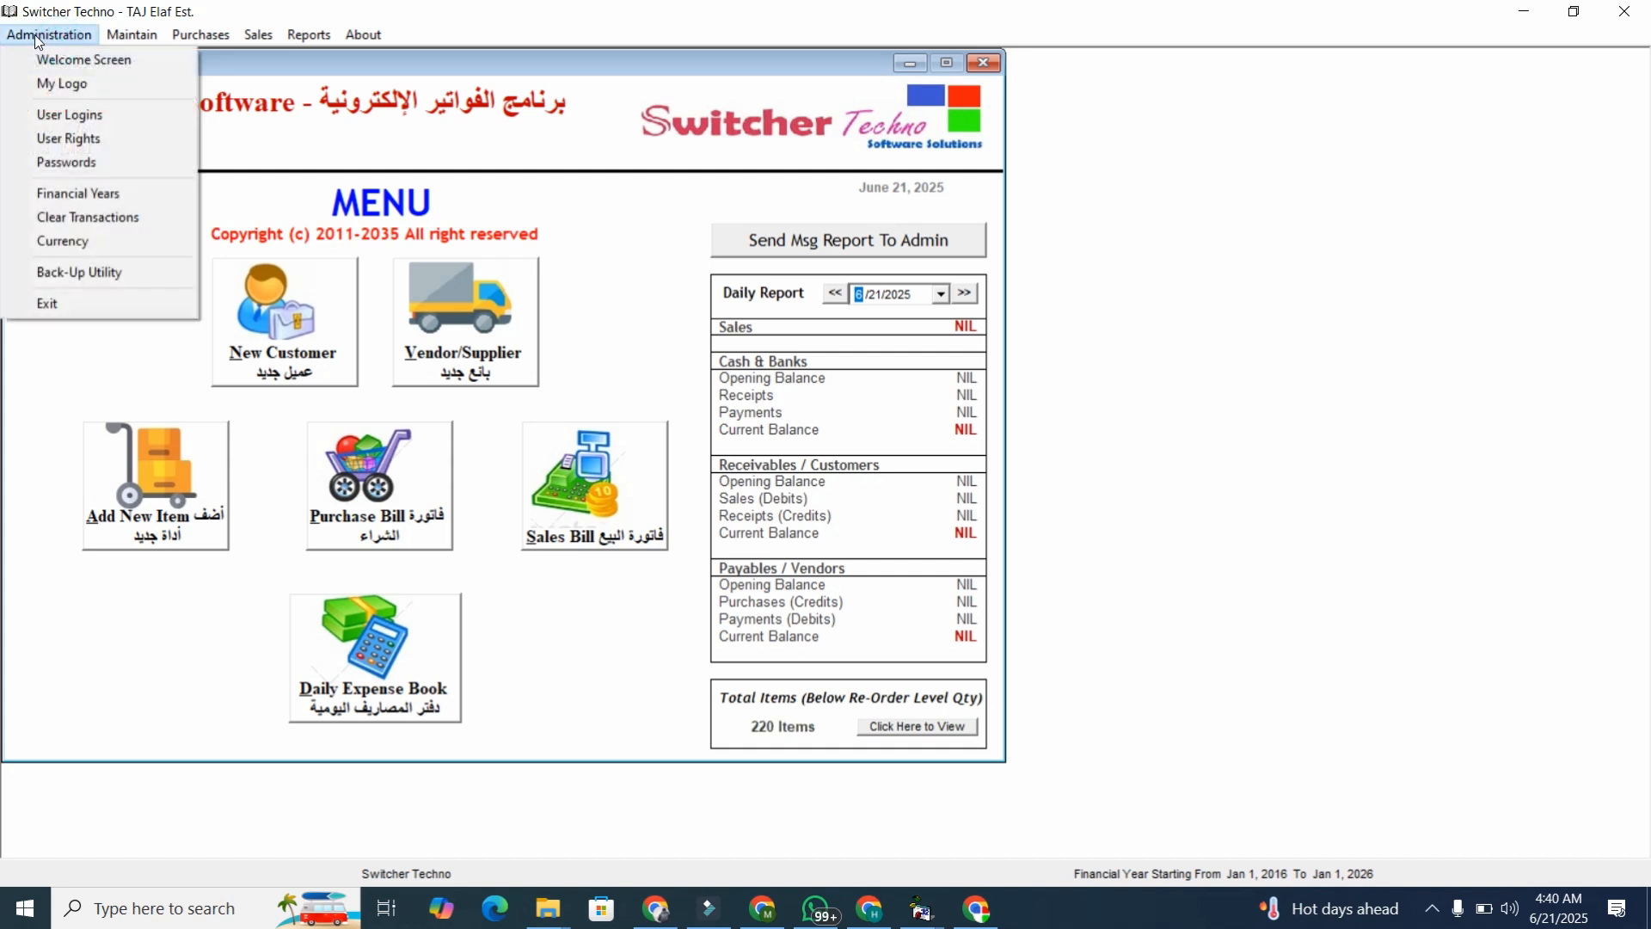
{"action": "left_click", "coordinate": [68, 116]}
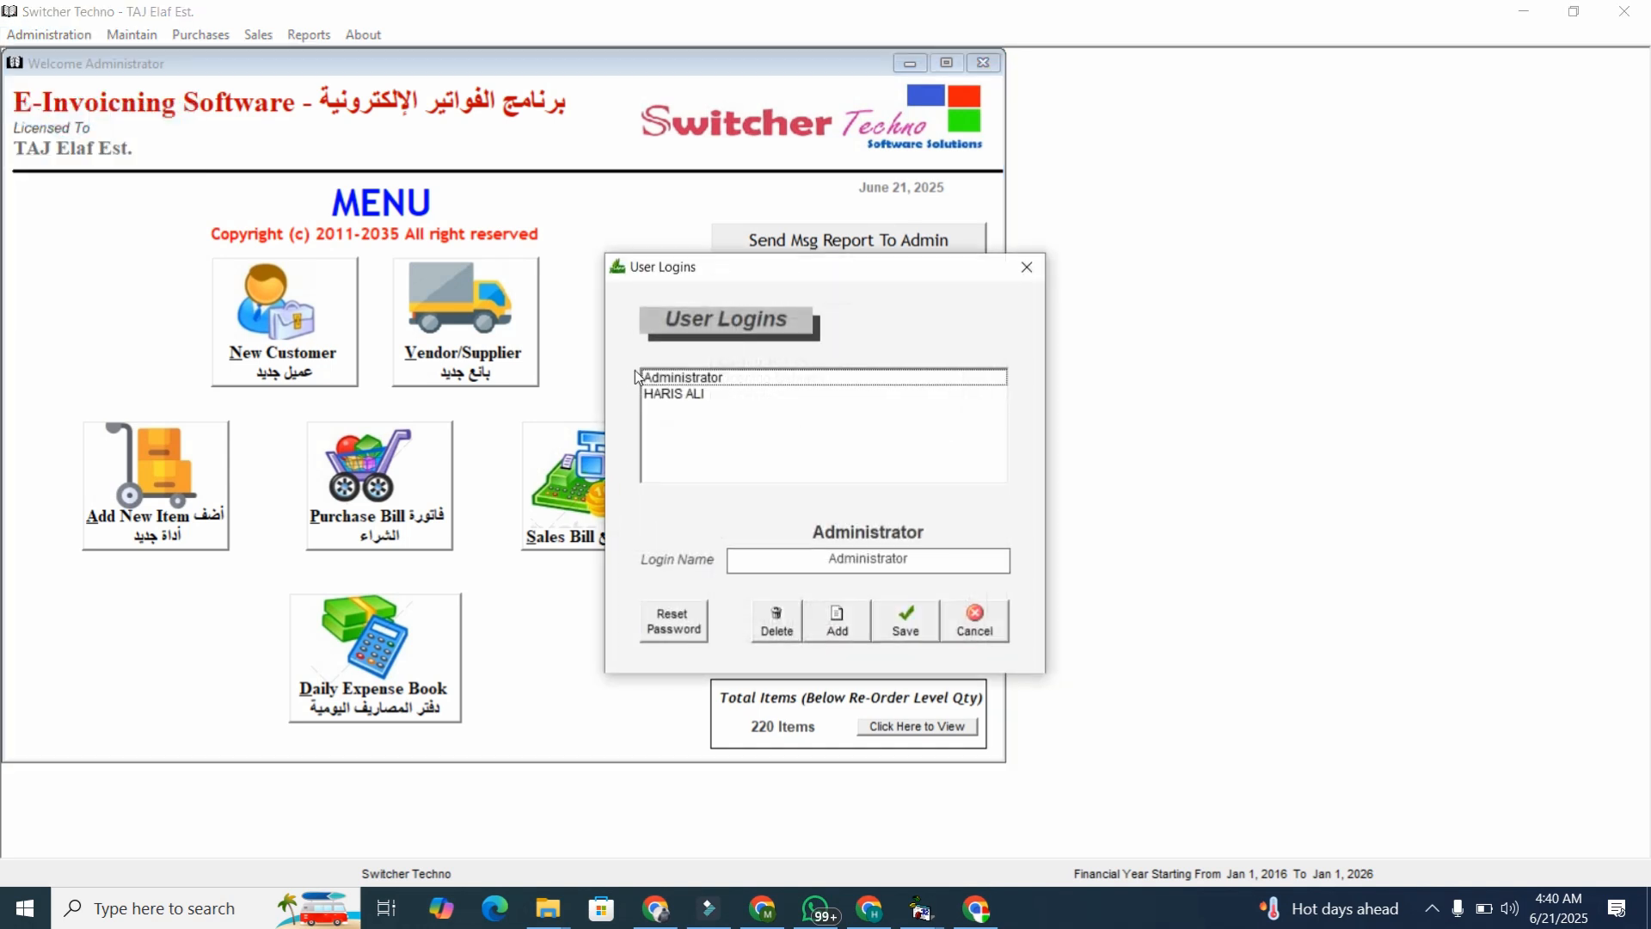
{"action": "left_click", "coordinate": [699, 395]}
{"action": "left_click", "coordinate": [840, 620]}
{"action": "type", "text": "a"}
{"action": "left_click", "coordinate": [1026, 266]}
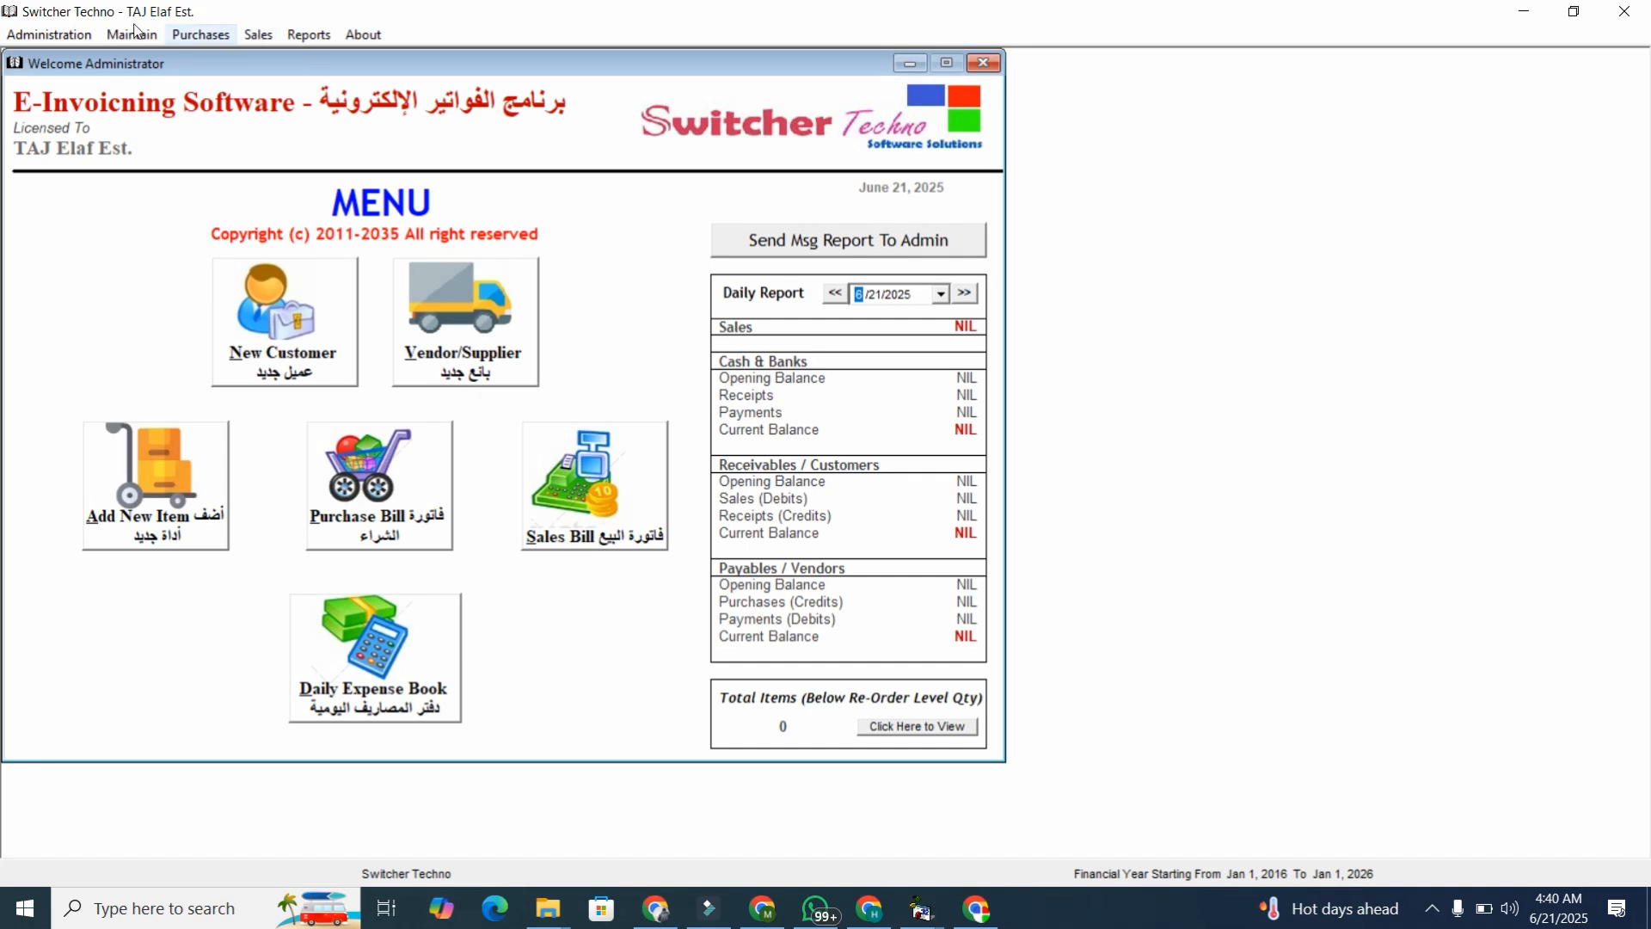
{"action": "left_click", "coordinate": [49, 35]}
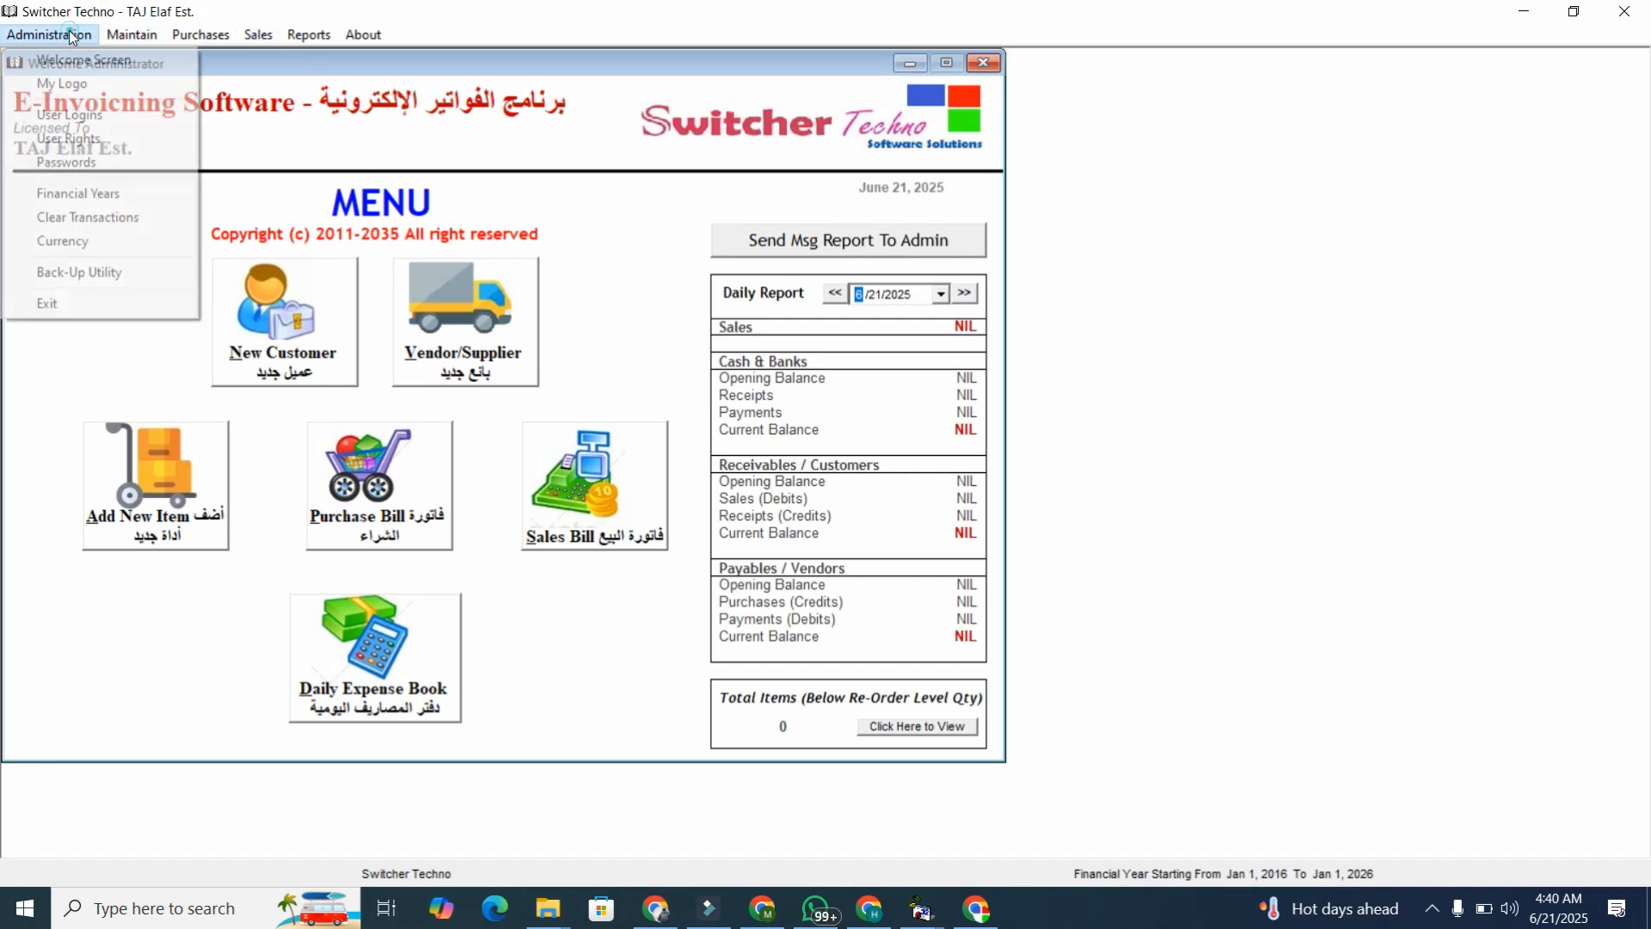
{"action": "left_click", "coordinate": [85, 143]}
{"action": "left_click", "coordinate": [746, 252]}
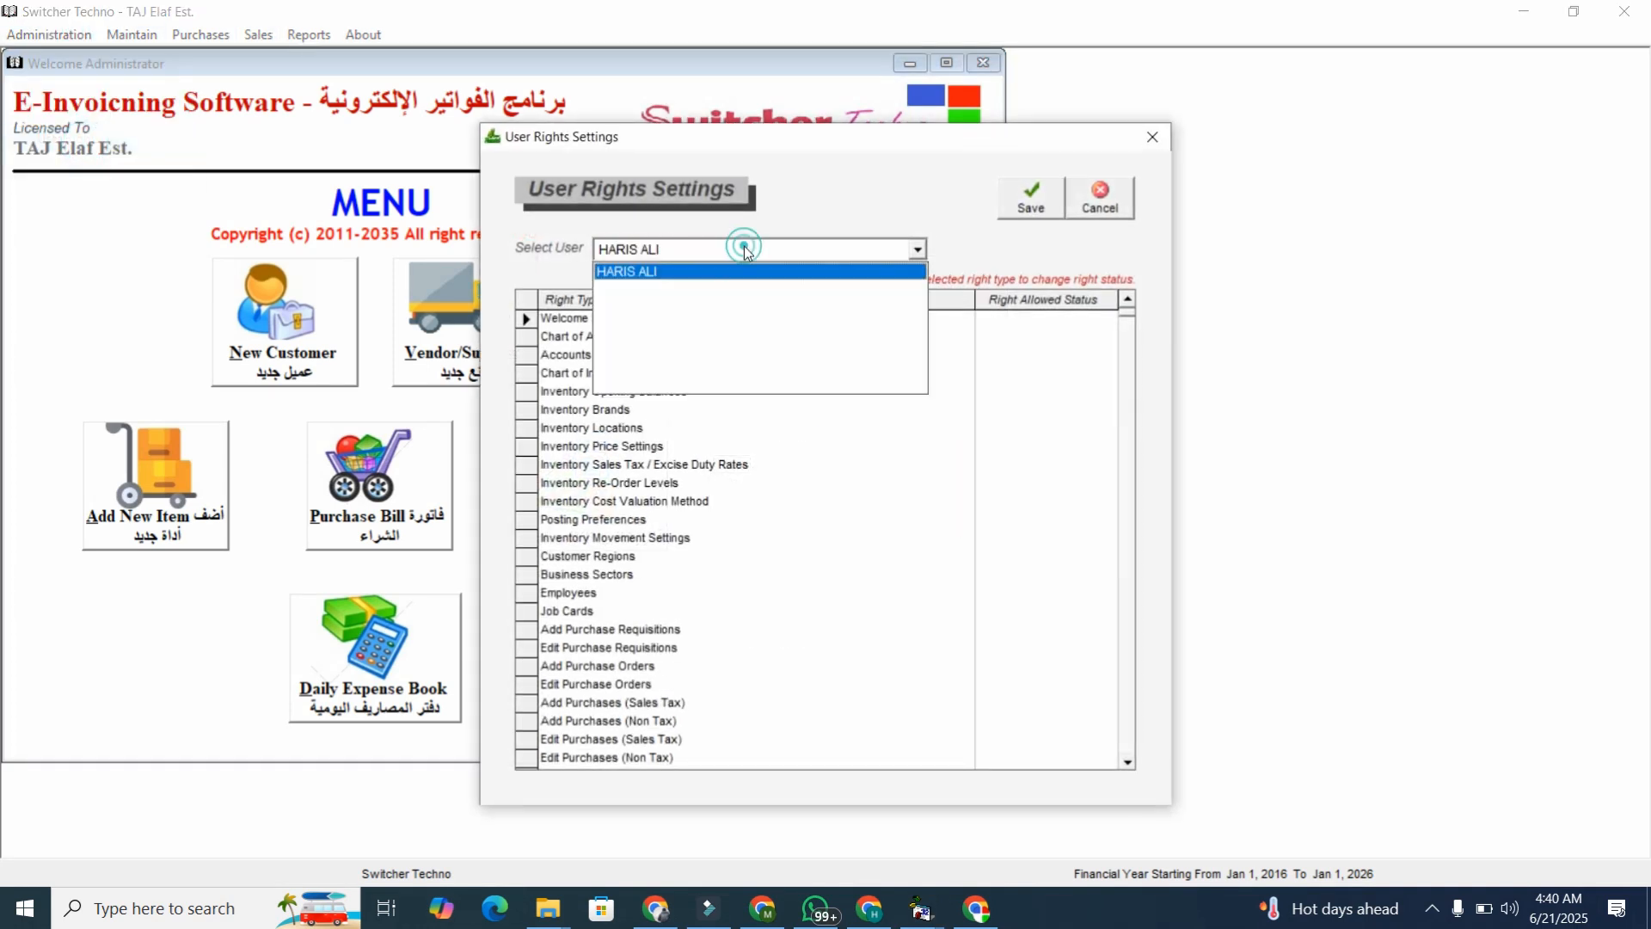
{"action": "left_click", "coordinate": [709, 276]}
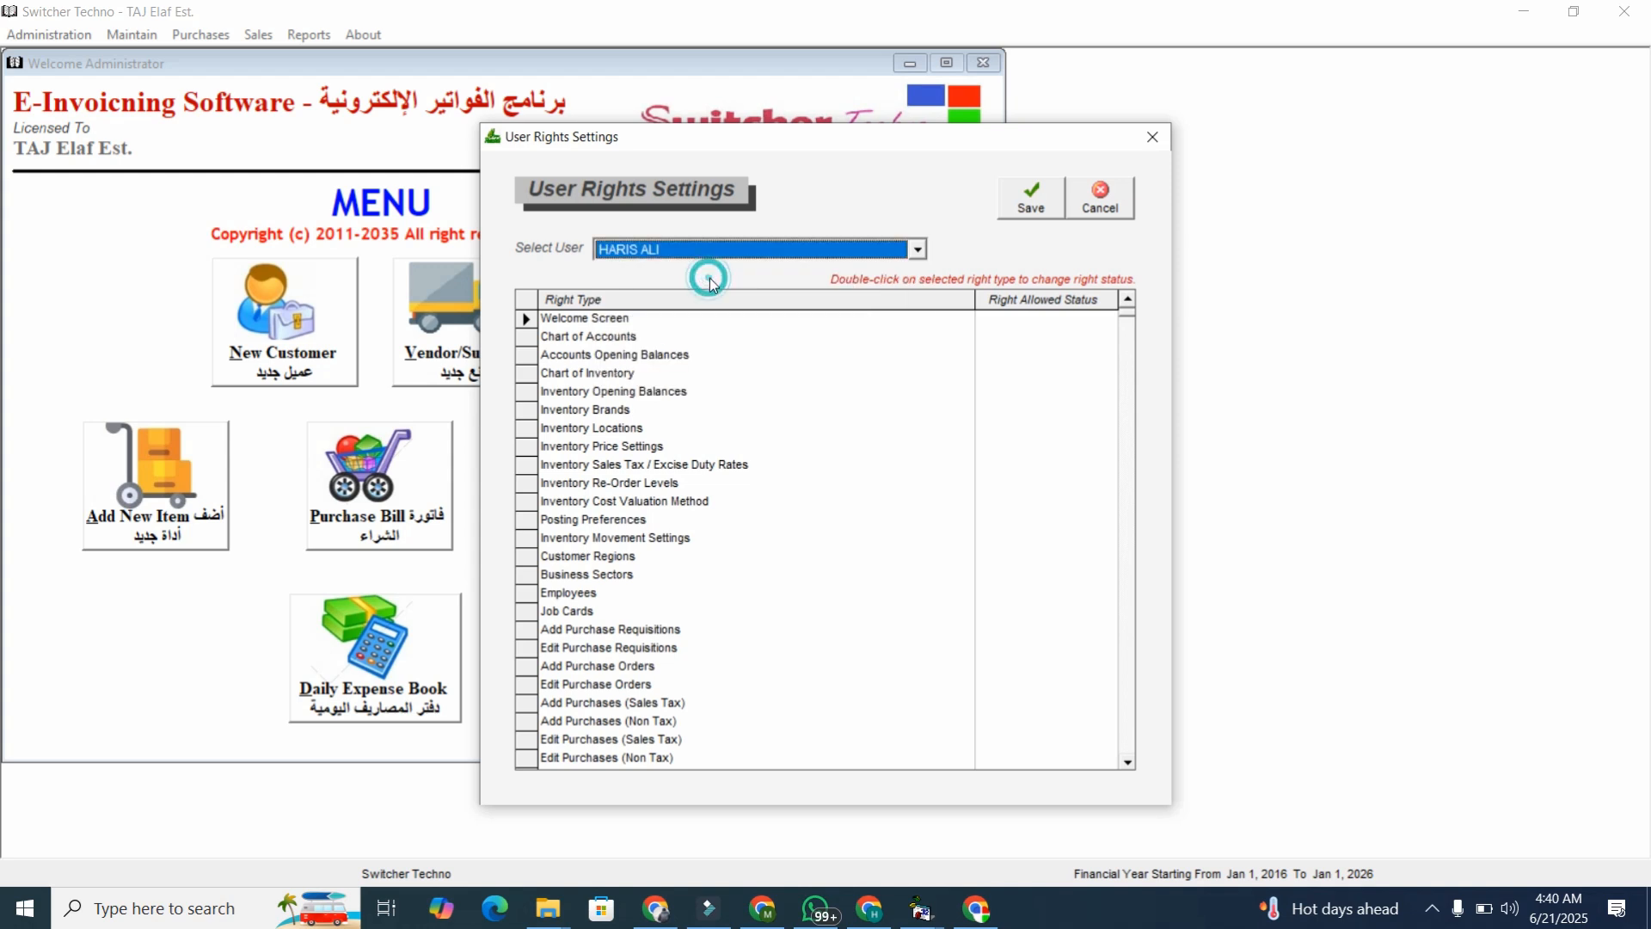
{"action": "double_click", "coordinate": [616, 339]}
{"action": "double_click", "coordinate": [612, 354]}
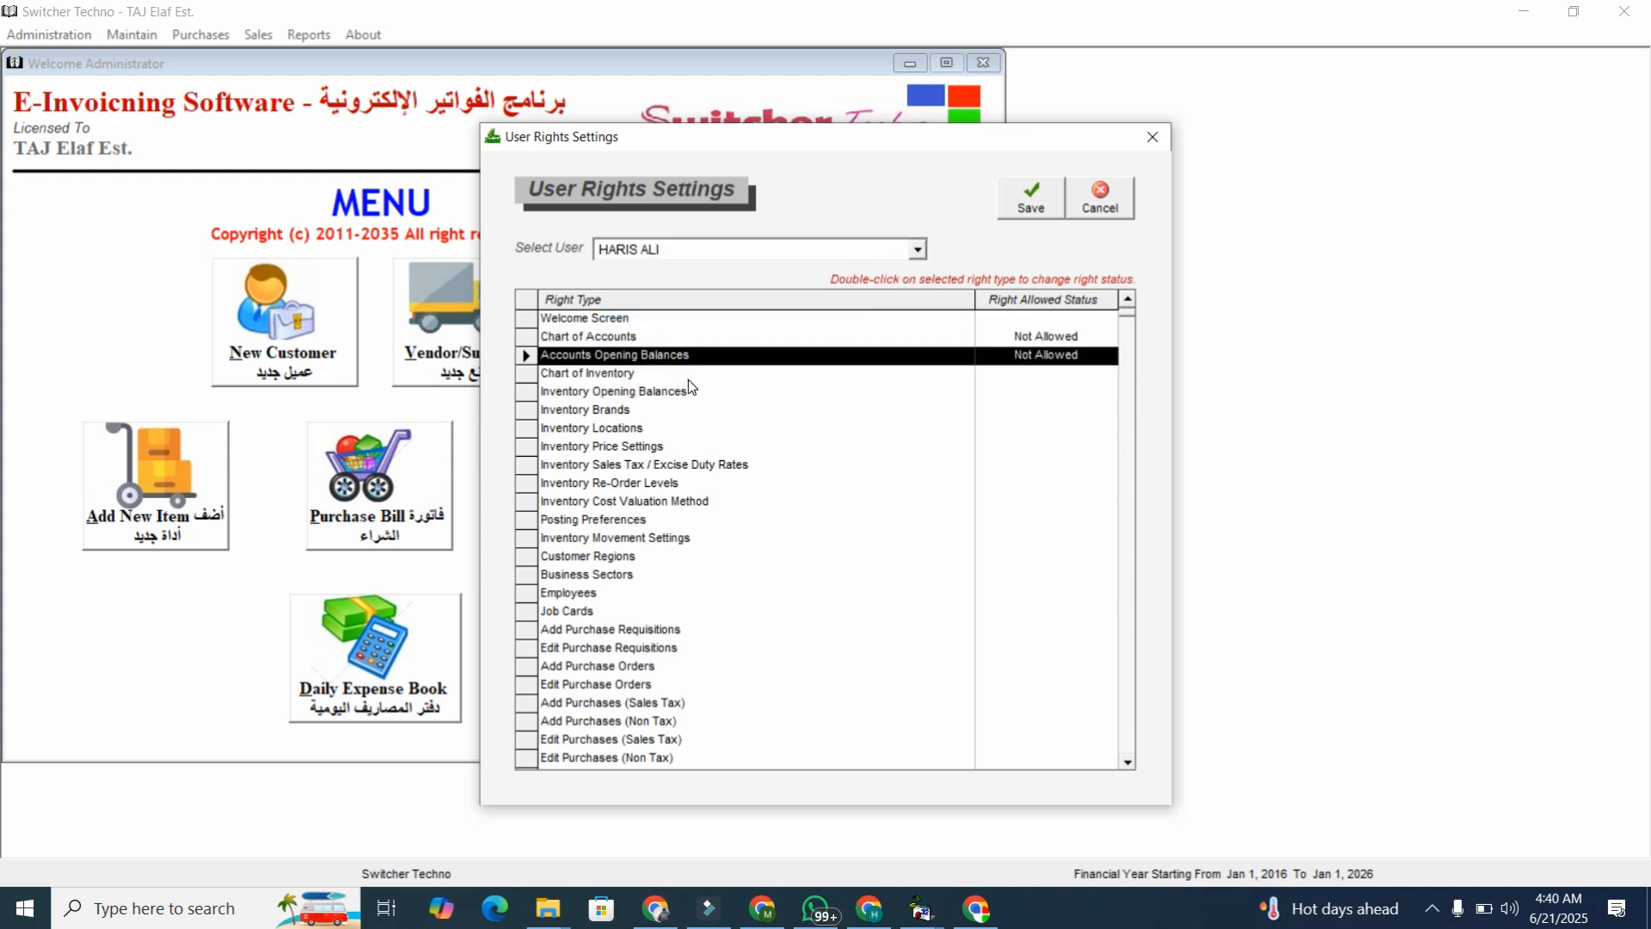
{"action": "double_click", "coordinate": [688, 378]}
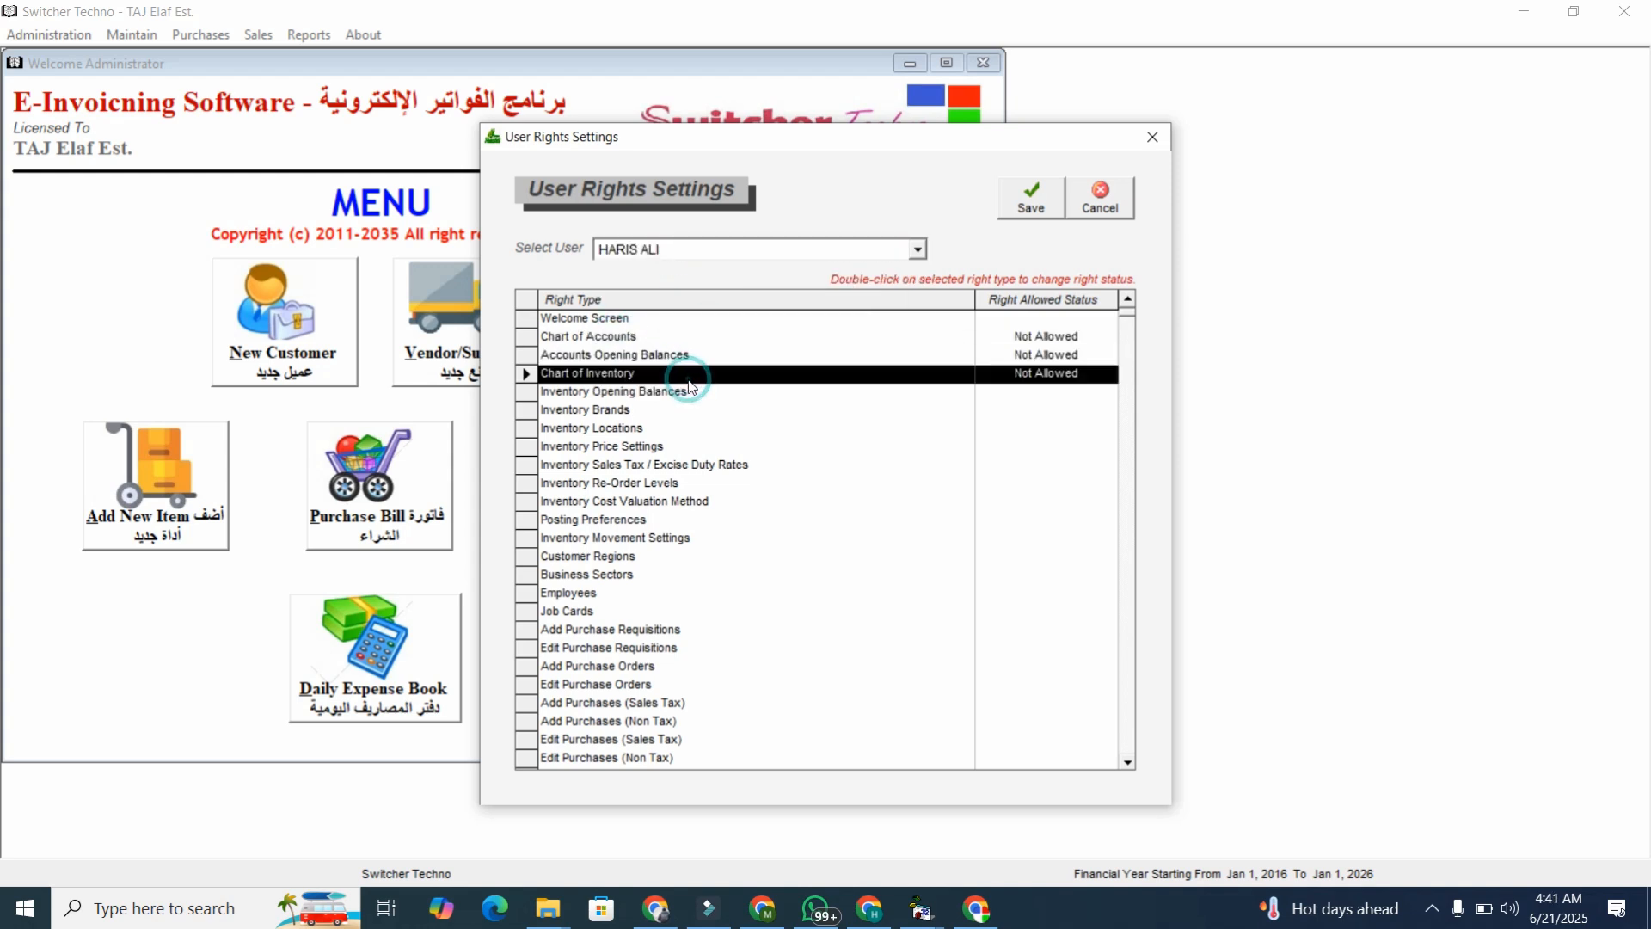
{"action": "left_click", "coordinate": [1153, 137]}
{"action": "left_click", "coordinate": [49, 34]}
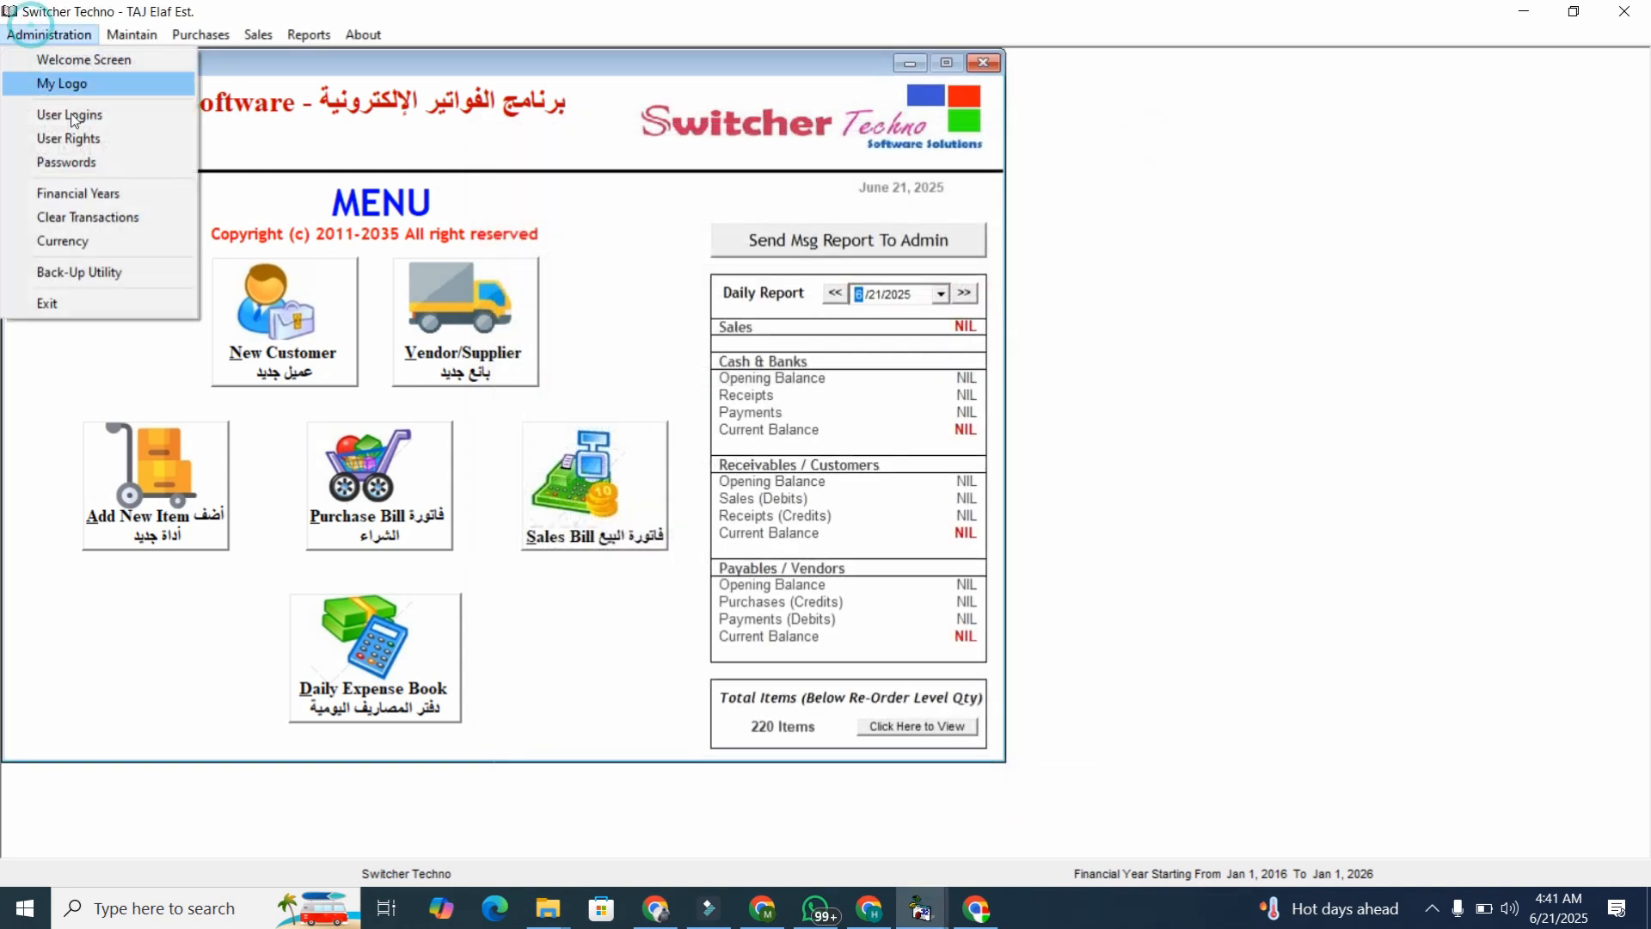
{"action": "left_click", "coordinate": [91, 160]}
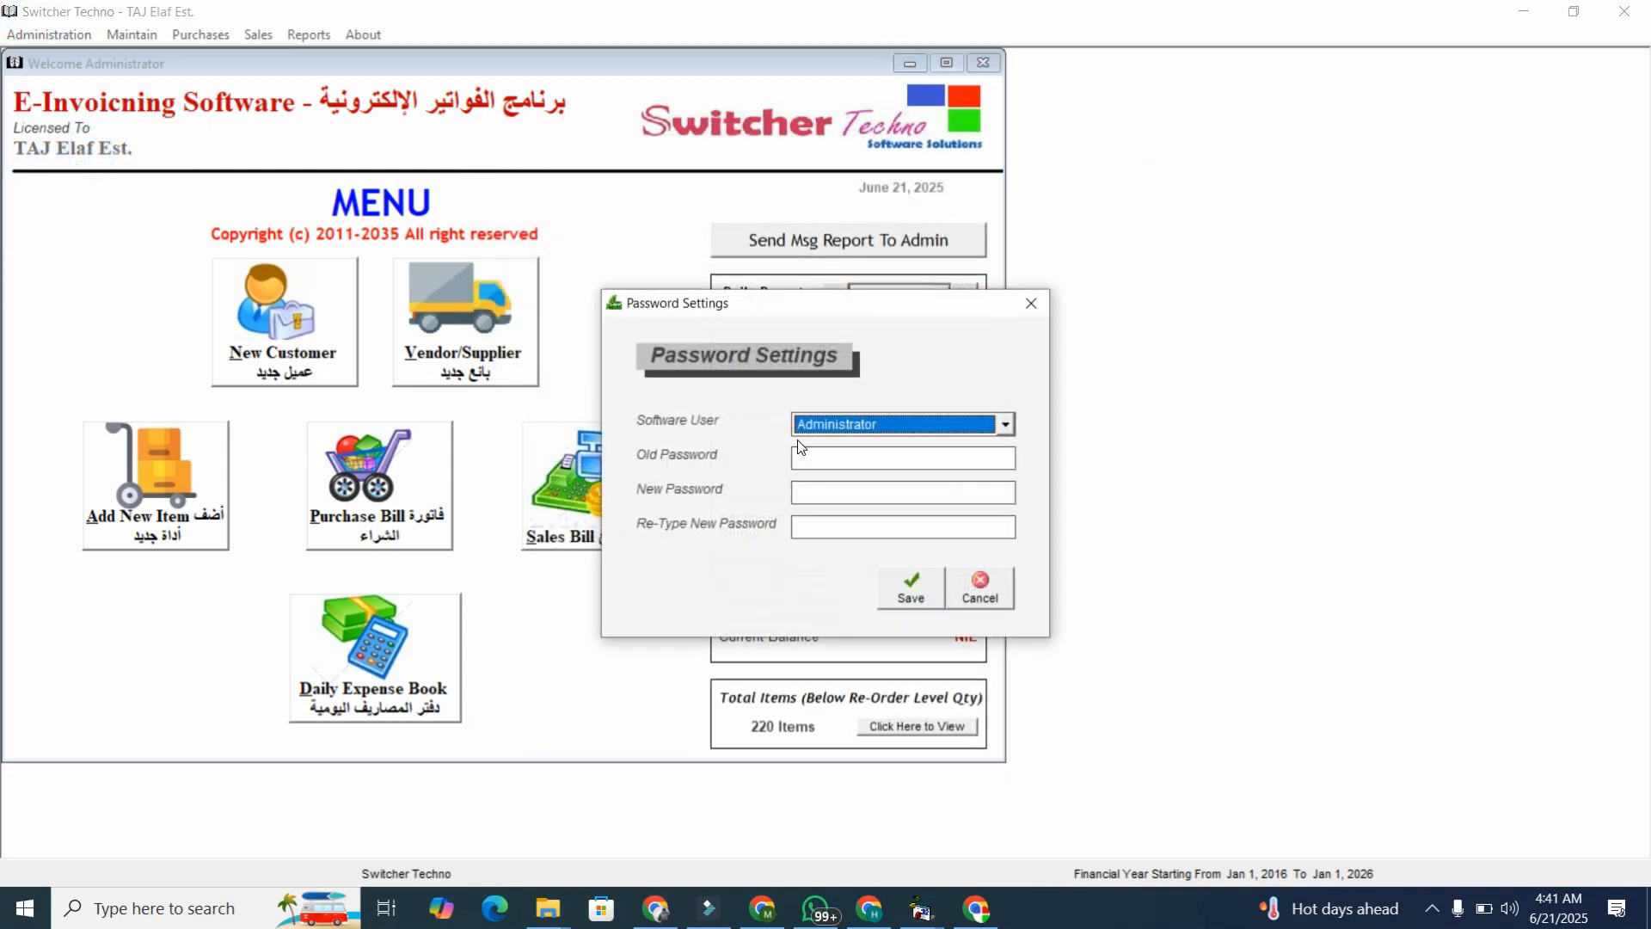
{"action": "left_click", "coordinate": [1031, 304]}
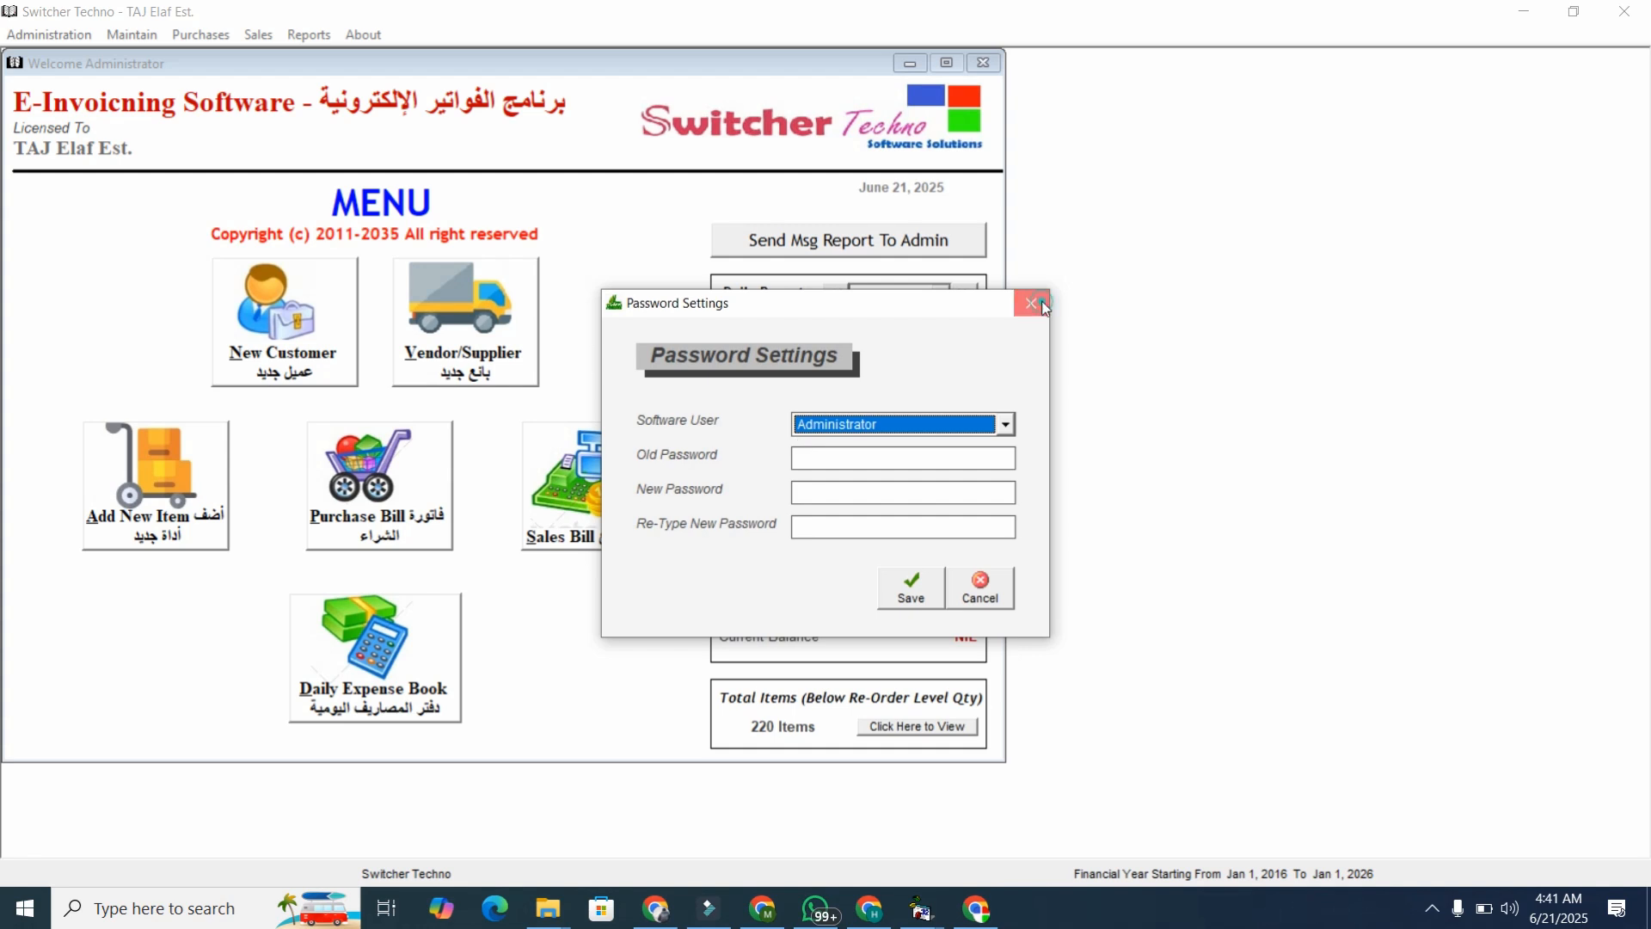
{"action": "left_click", "coordinate": [49, 34]}
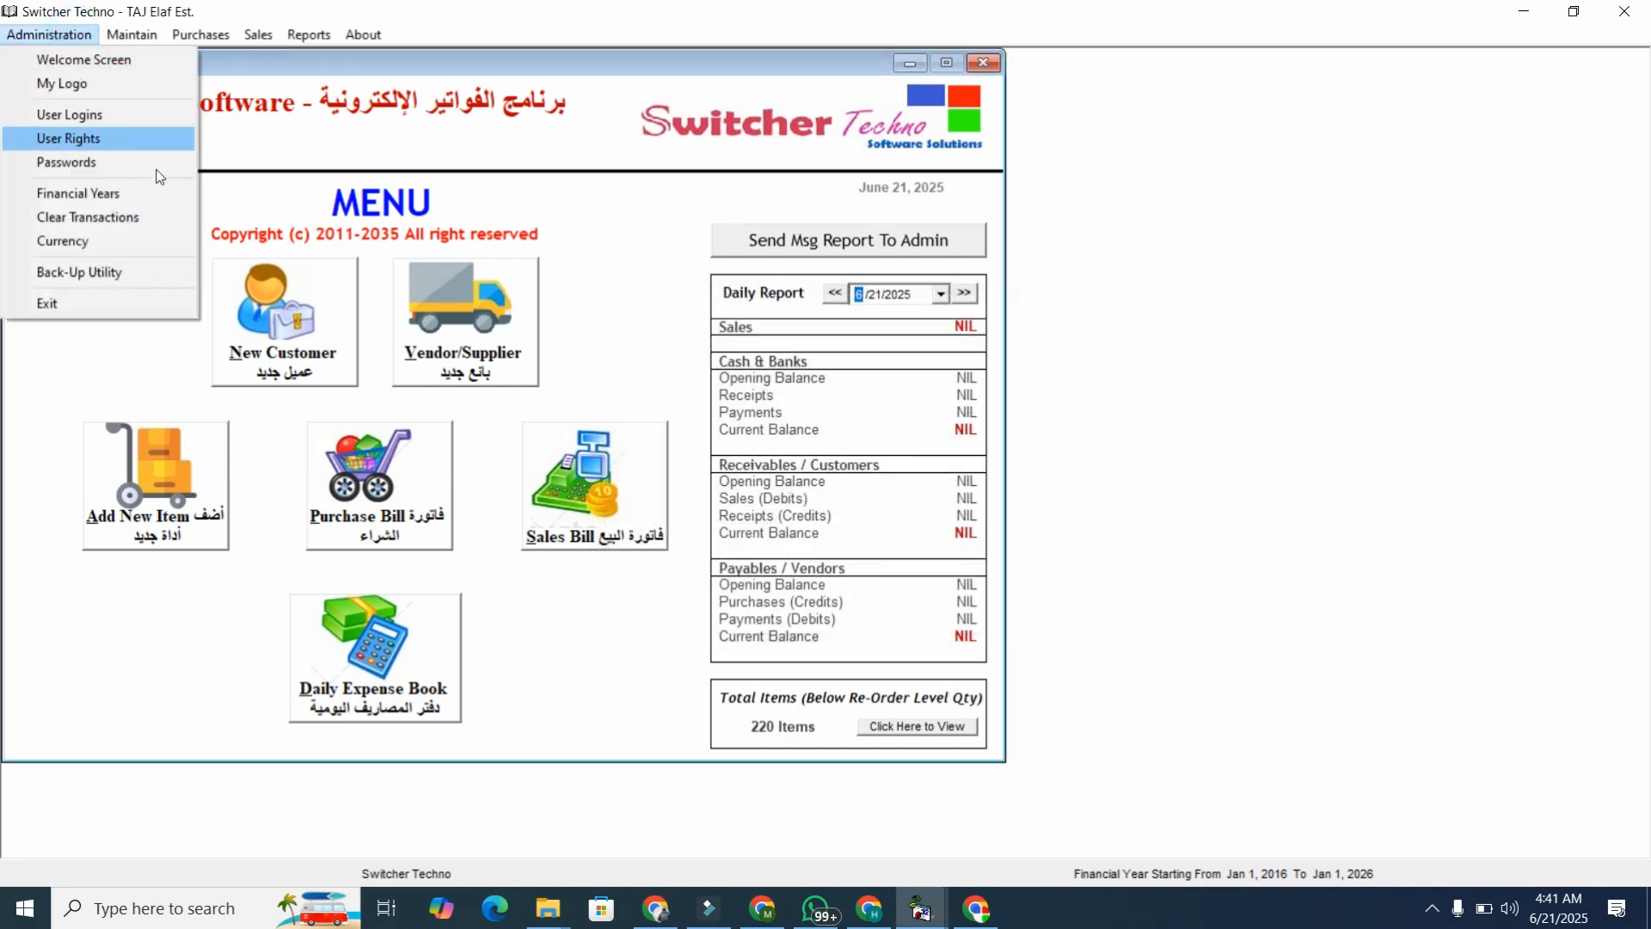
{"action": "left_click", "coordinate": [222, 186]}
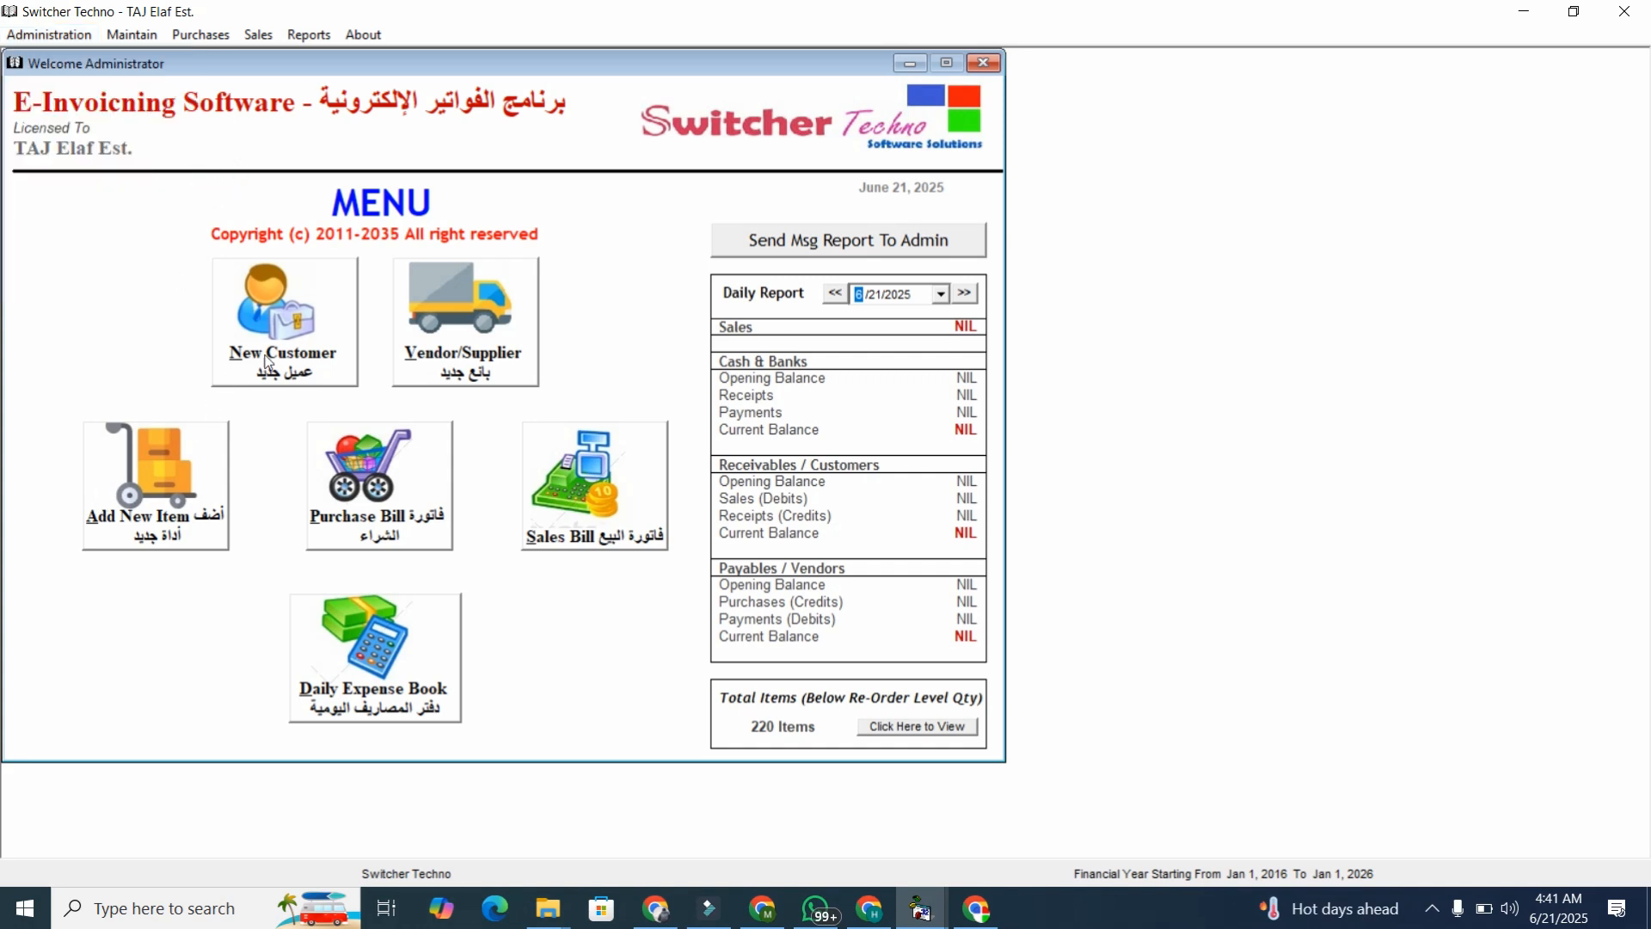
In the Chart of Inventory, create and save the main category MOBILE.
{"action": "left_click", "coordinate": [179, 478]}
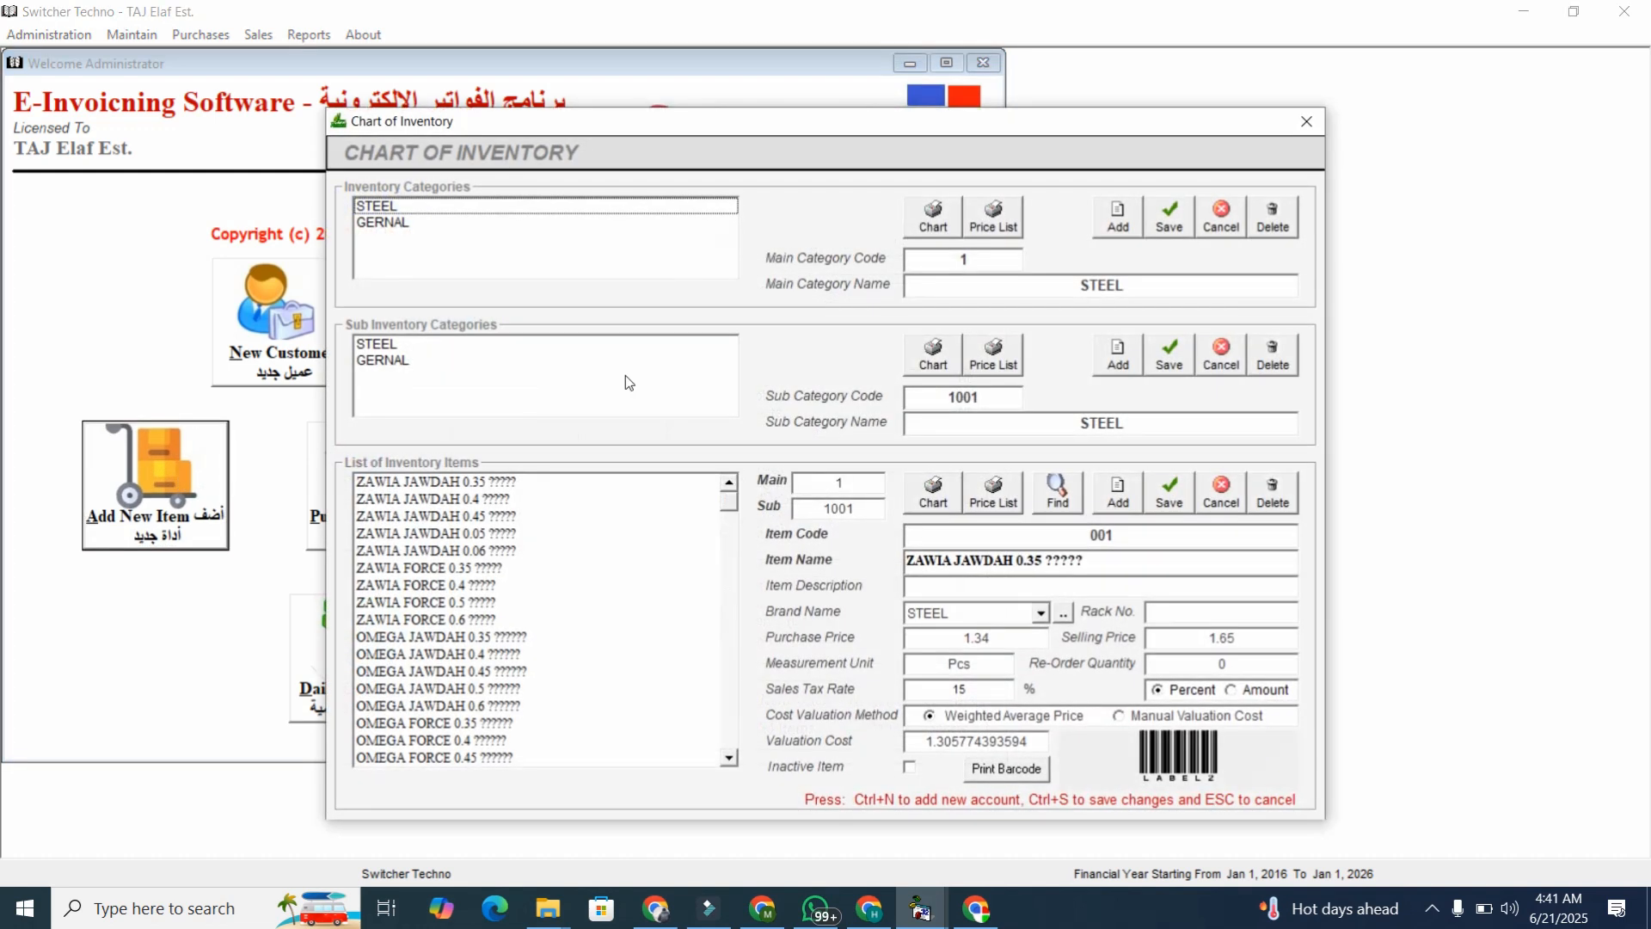
{"action": "left_click", "coordinate": [1118, 215]}
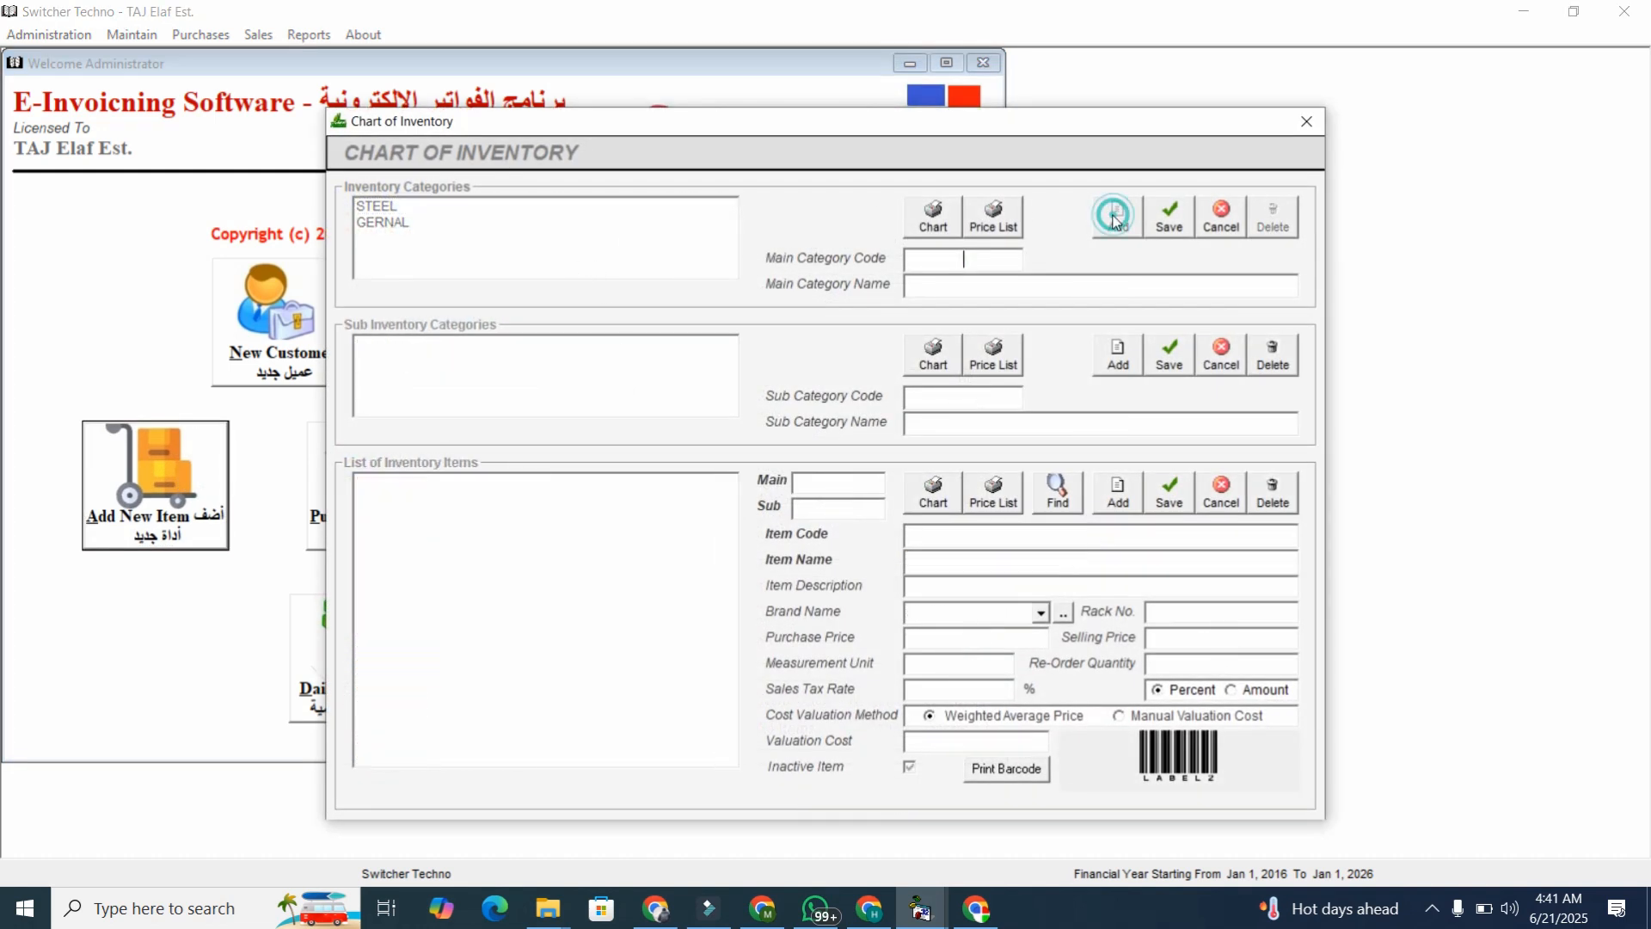
{"action": "key", "text": "Tab"}
{"action": "type", "text": "MOBILE"}
{"action": "left_click", "coordinate": [1170, 215]}
Add IPHONE and SAMSUNG sub-categories under MOBILE, then select IPHONE.
{"action": "left_click", "coordinate": [1118, 352]}
{"action": "key", "text": "Tab"}
{"action": "type", "text": "IPHONE"}
{"action": "left_click", "coordinate": [1167, 357]}
{"action": "left_click", "coordinate": [1118, 354]}
{"action": "key", "text": "Tab"}
{"action": "type", "text": "SAMSUNG"}
{"action": "left_click", "coordinate": [1170, 369]}
{"action": "left_click", "coordinate": [544, 389]}
{"action": "key", "text": "Up"}
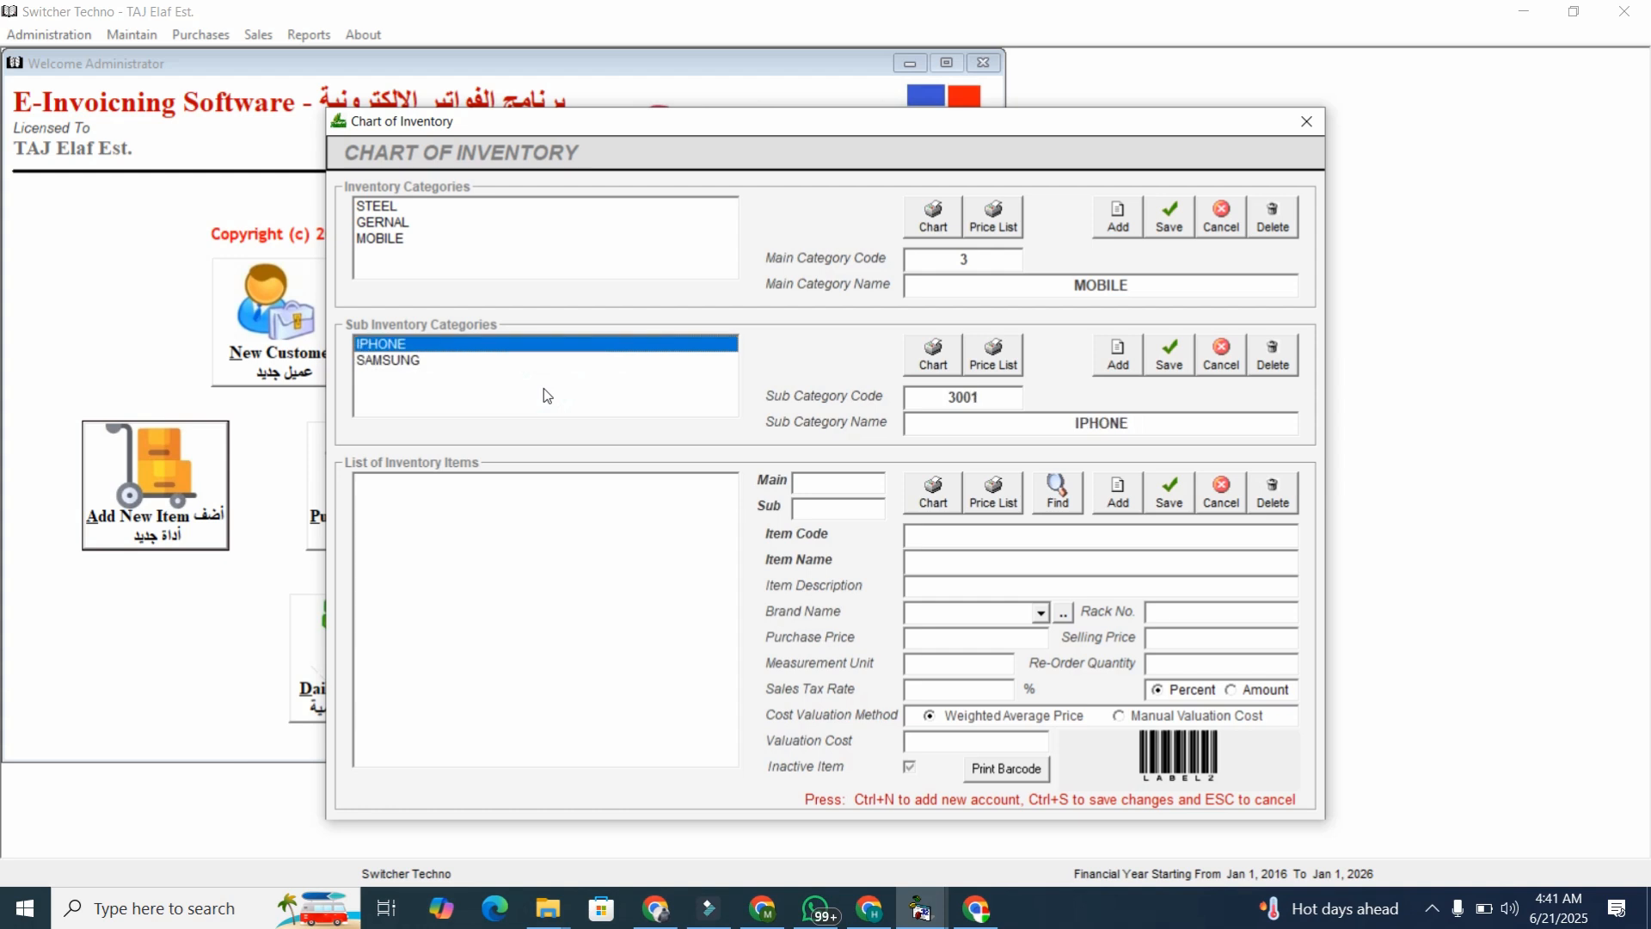
Save item IPHONE 16 PRO with a placeholder description, purchase price 1200, selling price 1500.
{"action": "left_click", "coordinate": [1116, 497]}
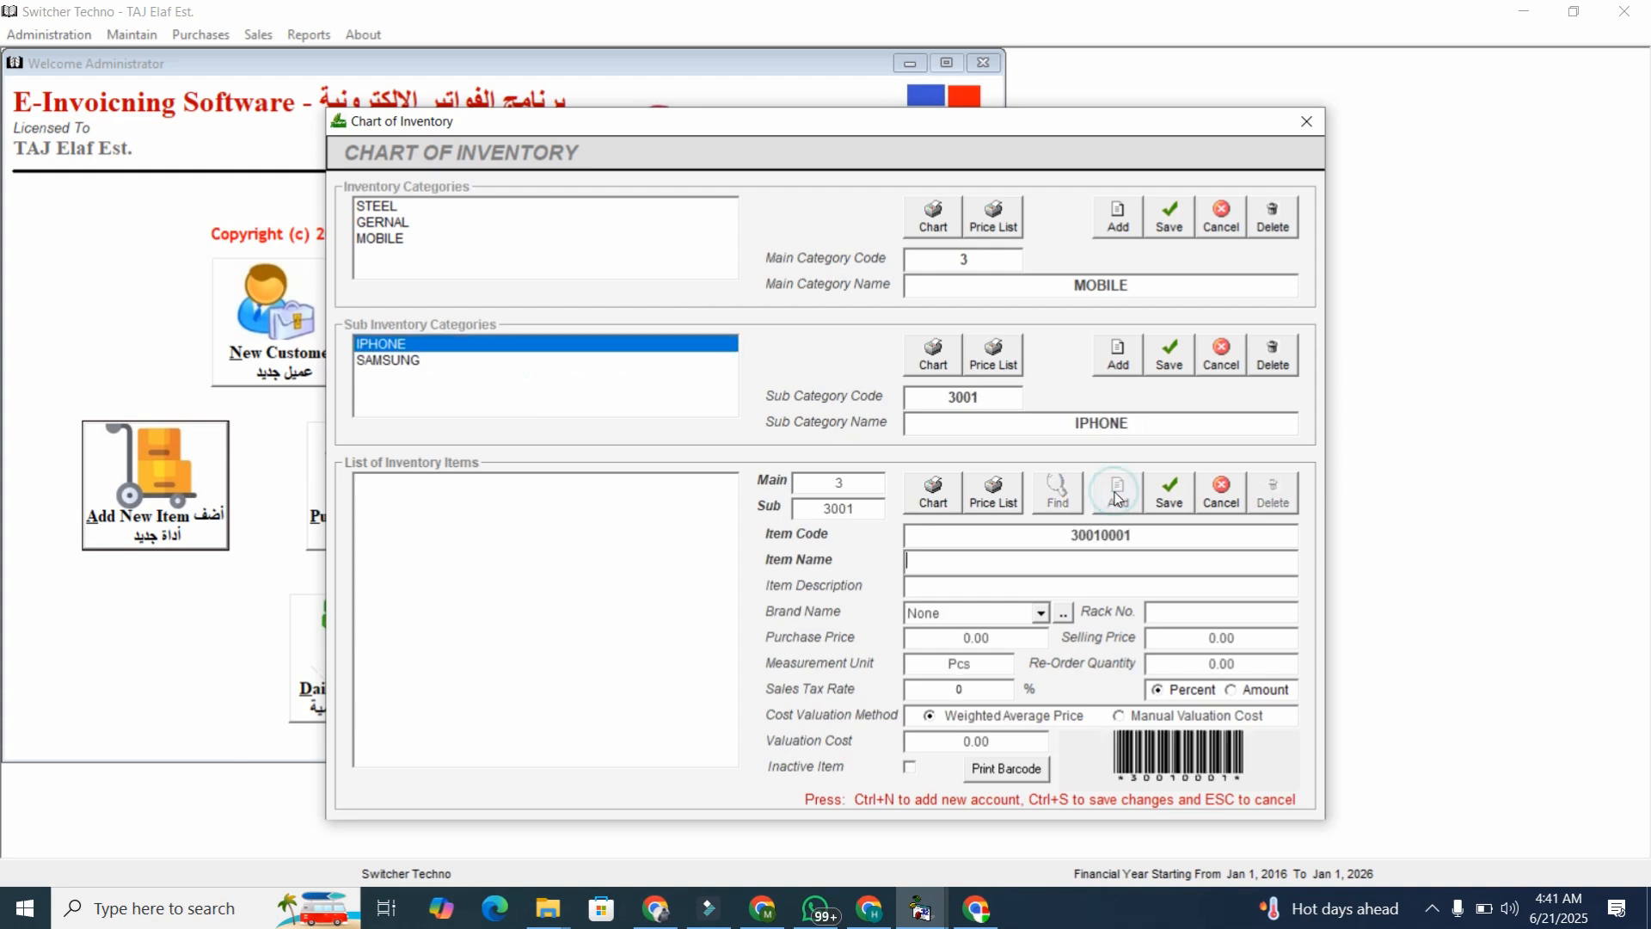
{"action": "type", "text": "IPHONE 16 PRO"}
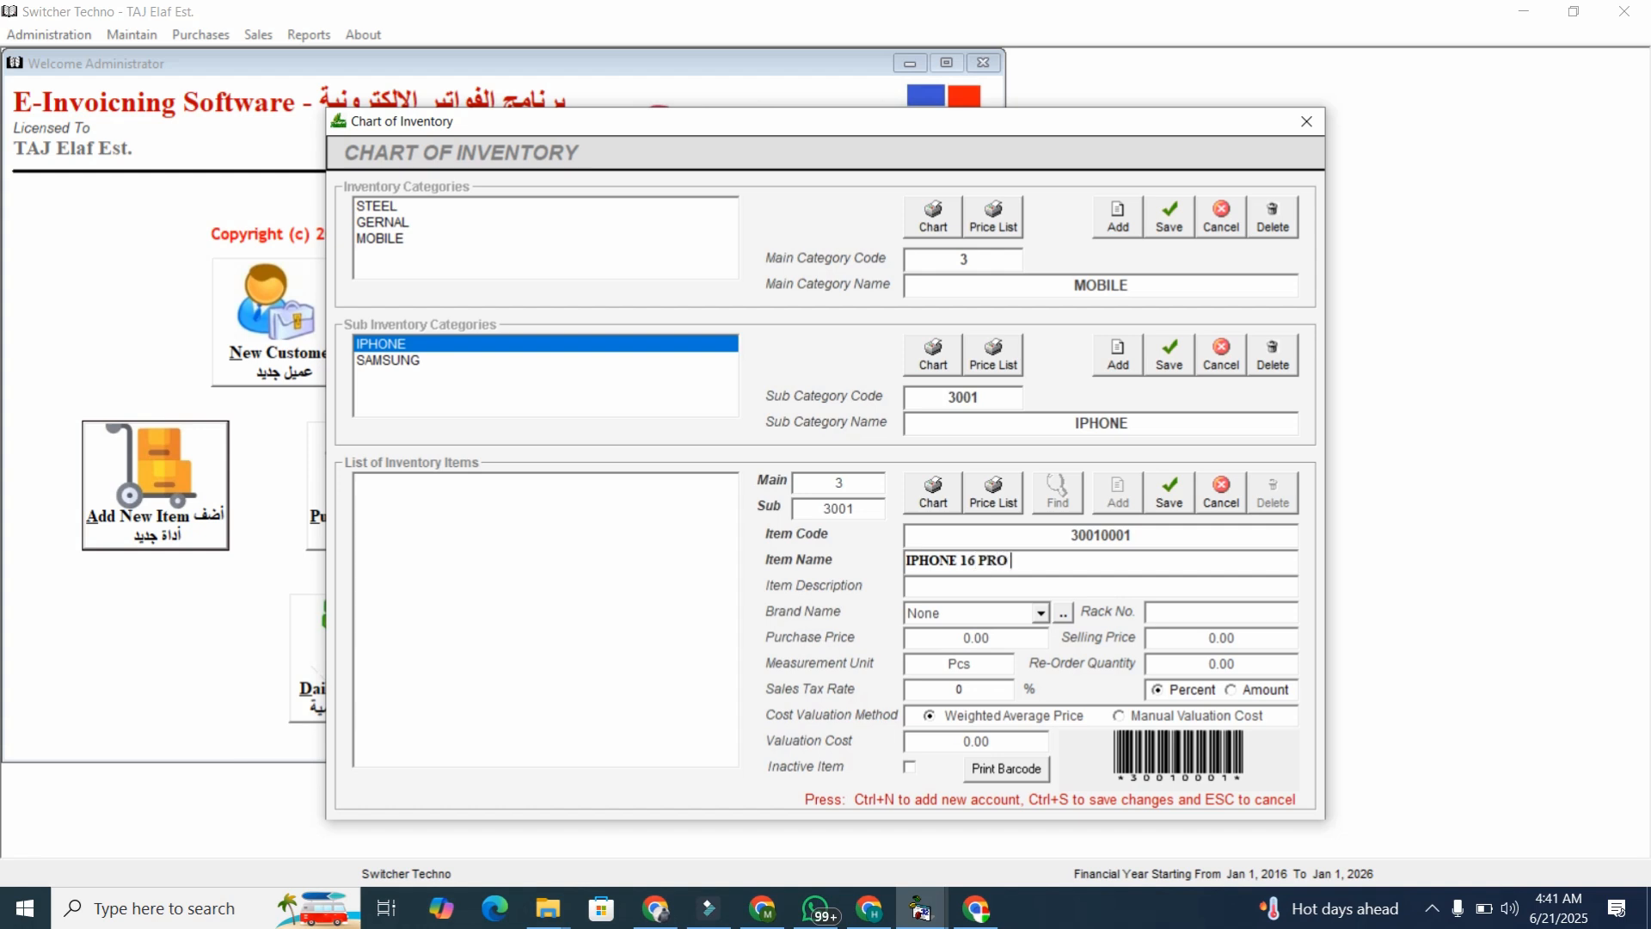
{"action": "key", "text": "Tab"}
{"action": "type", "text": "ALSKJDLAKSDJLASKJ"}
{"action": "key", "text": "Tab"}
{"action": "key", "text": "Tab"}
{"action": "key", "text": "Tab"}
{"action": "key", "text": "Tab"}
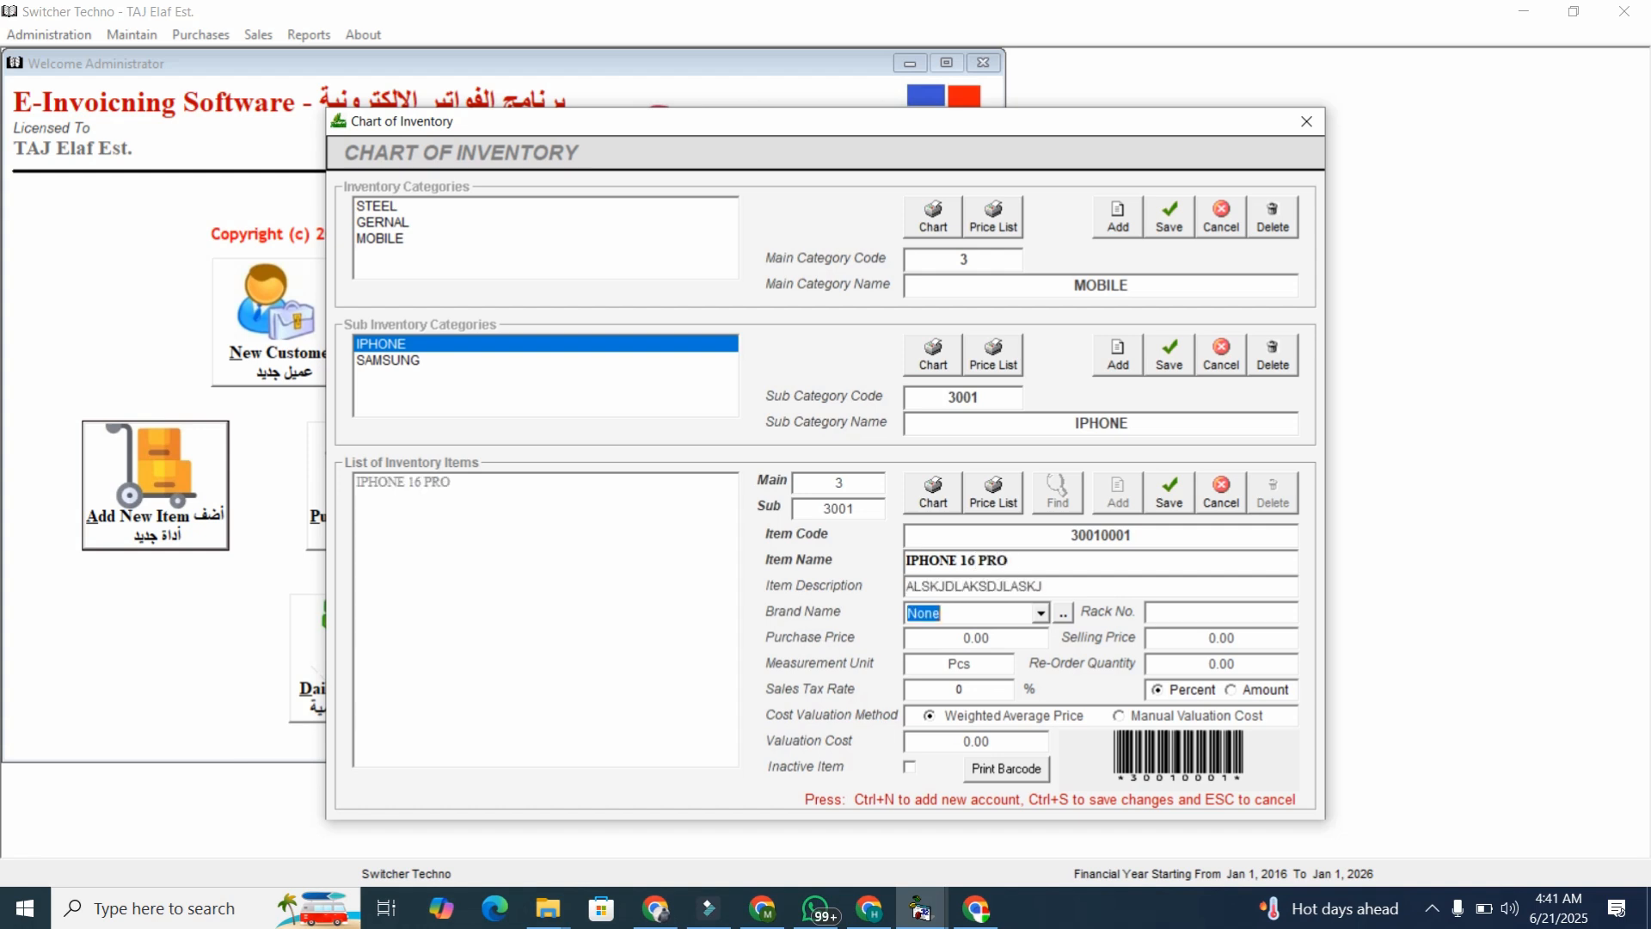
{"action": "type", "text": "1200"}
{"action": "key", "text": "Tab"}
{"action": "type", "text": "1500"}
{"action": "key", "text": "Tab"}
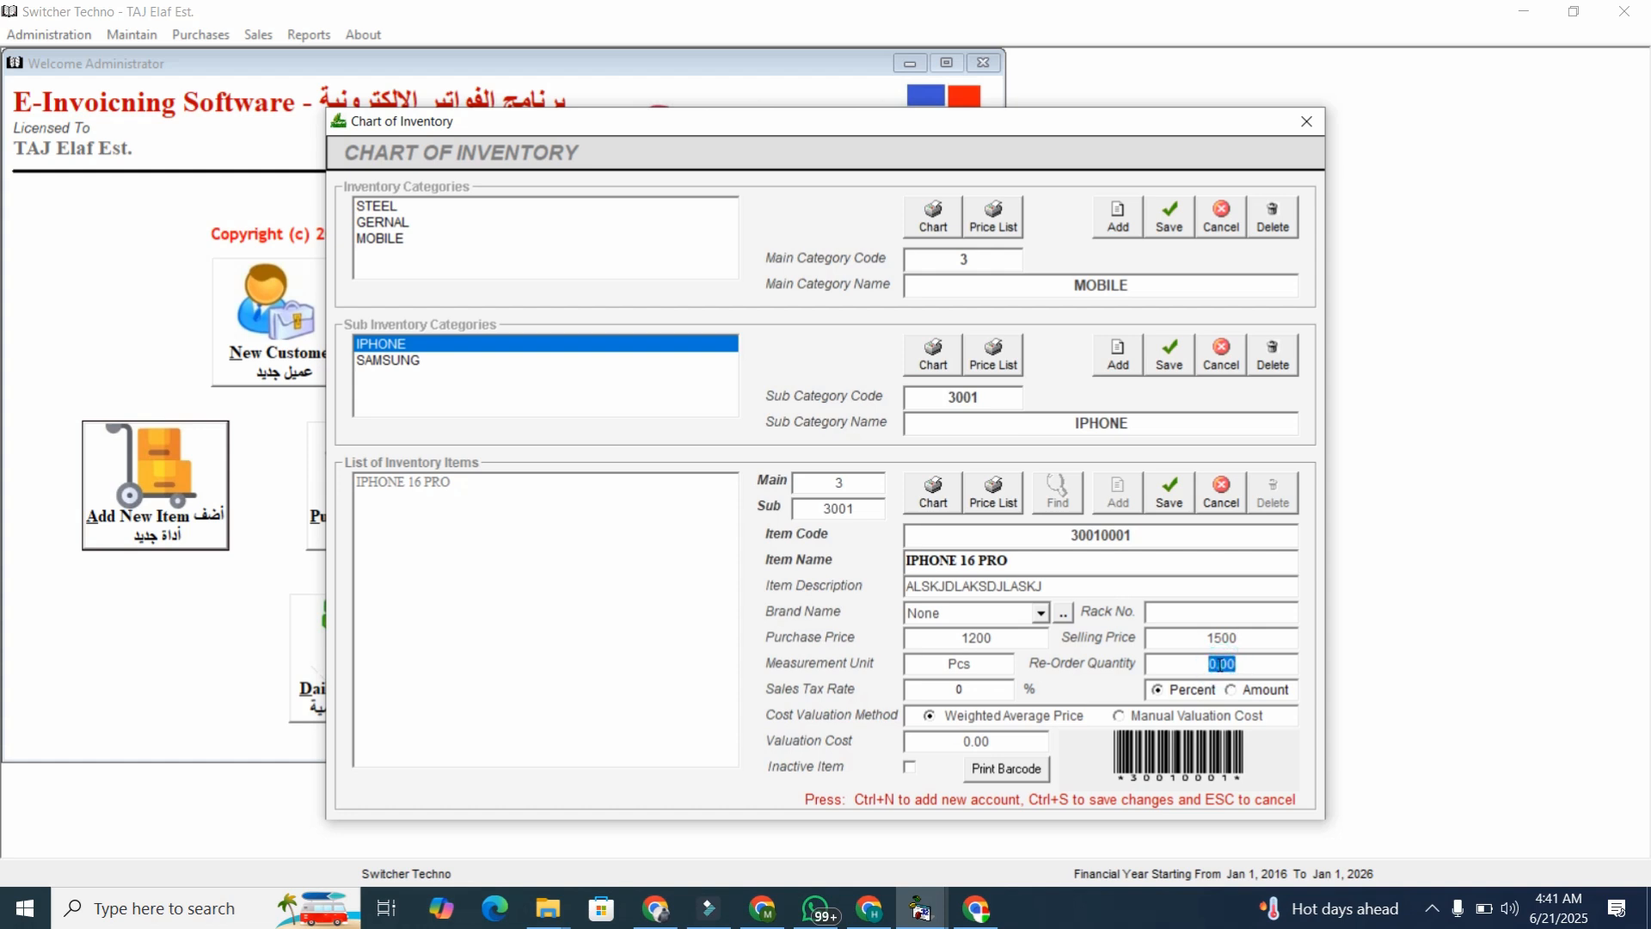
{"action": "left_click", "coordinate": [1170, 491]}
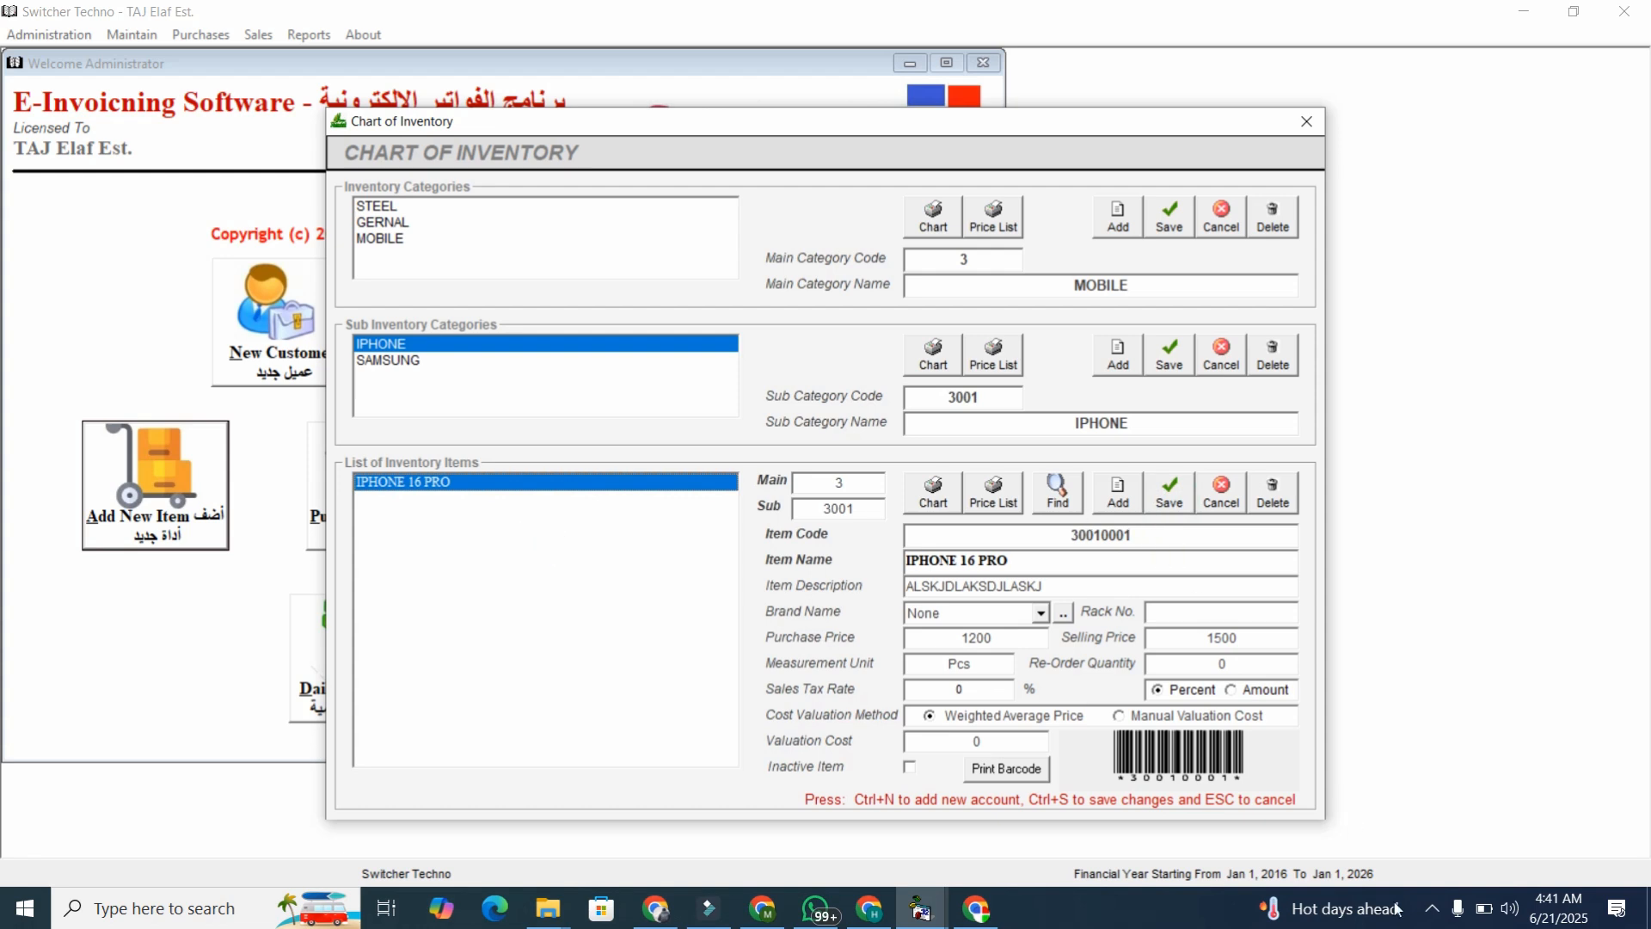
Check the system tray and notifications, then close the Chart of Inventory.
{"action": "left_click", "coordinate": [1432, 907]}
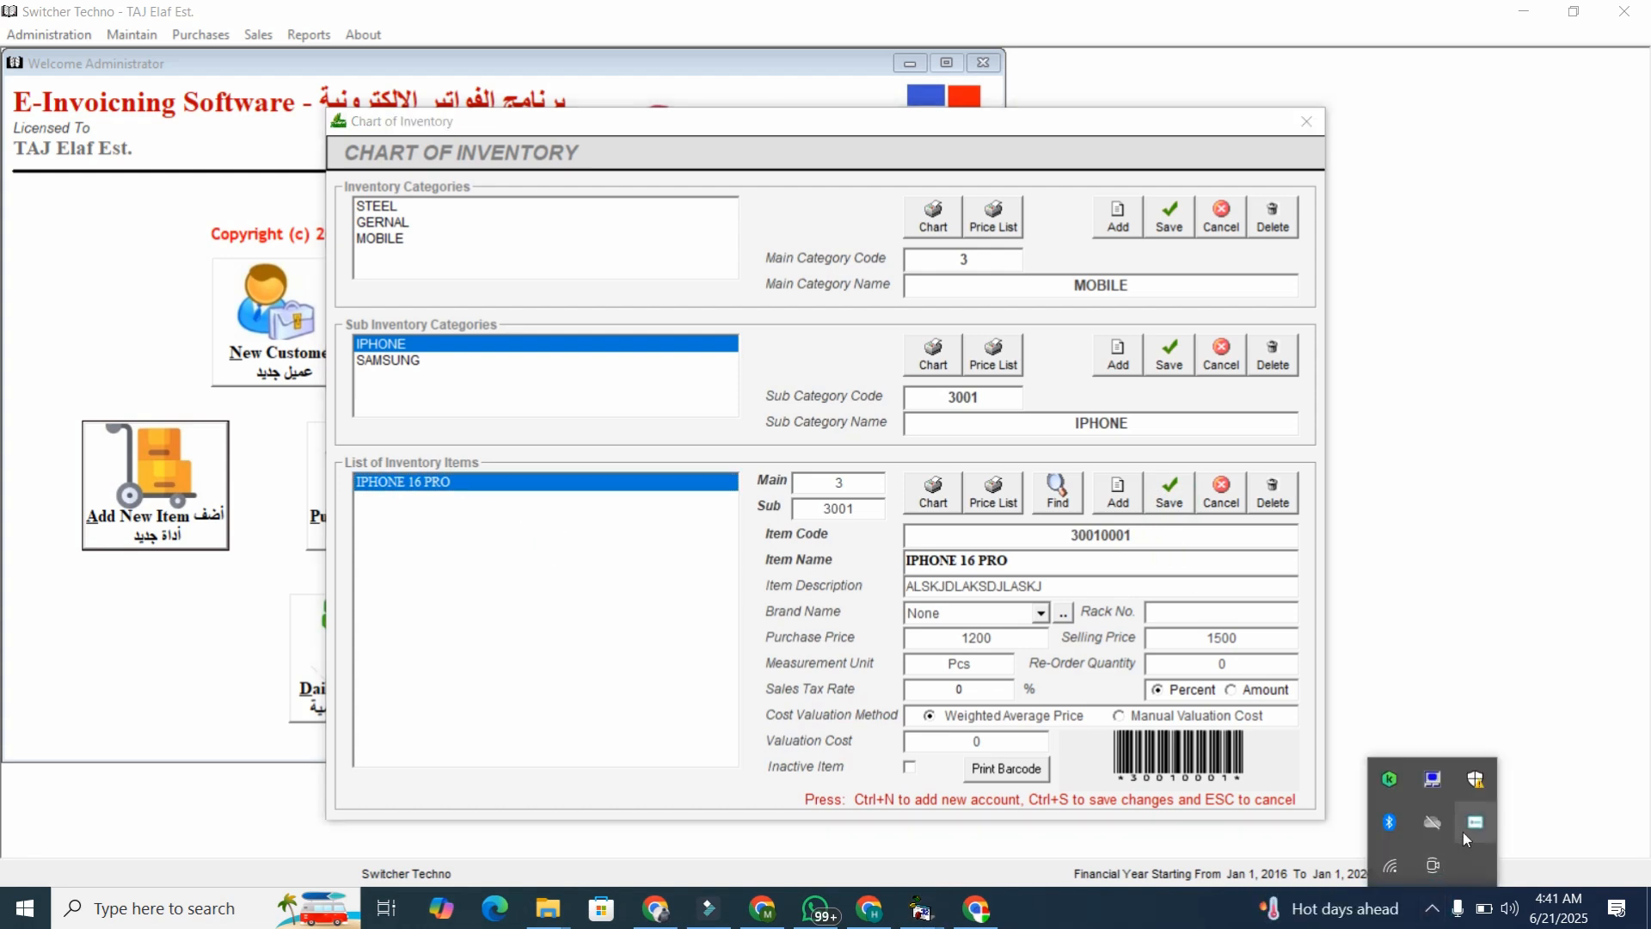
{"action": "left_click", "coordinate": [1434, 918]}
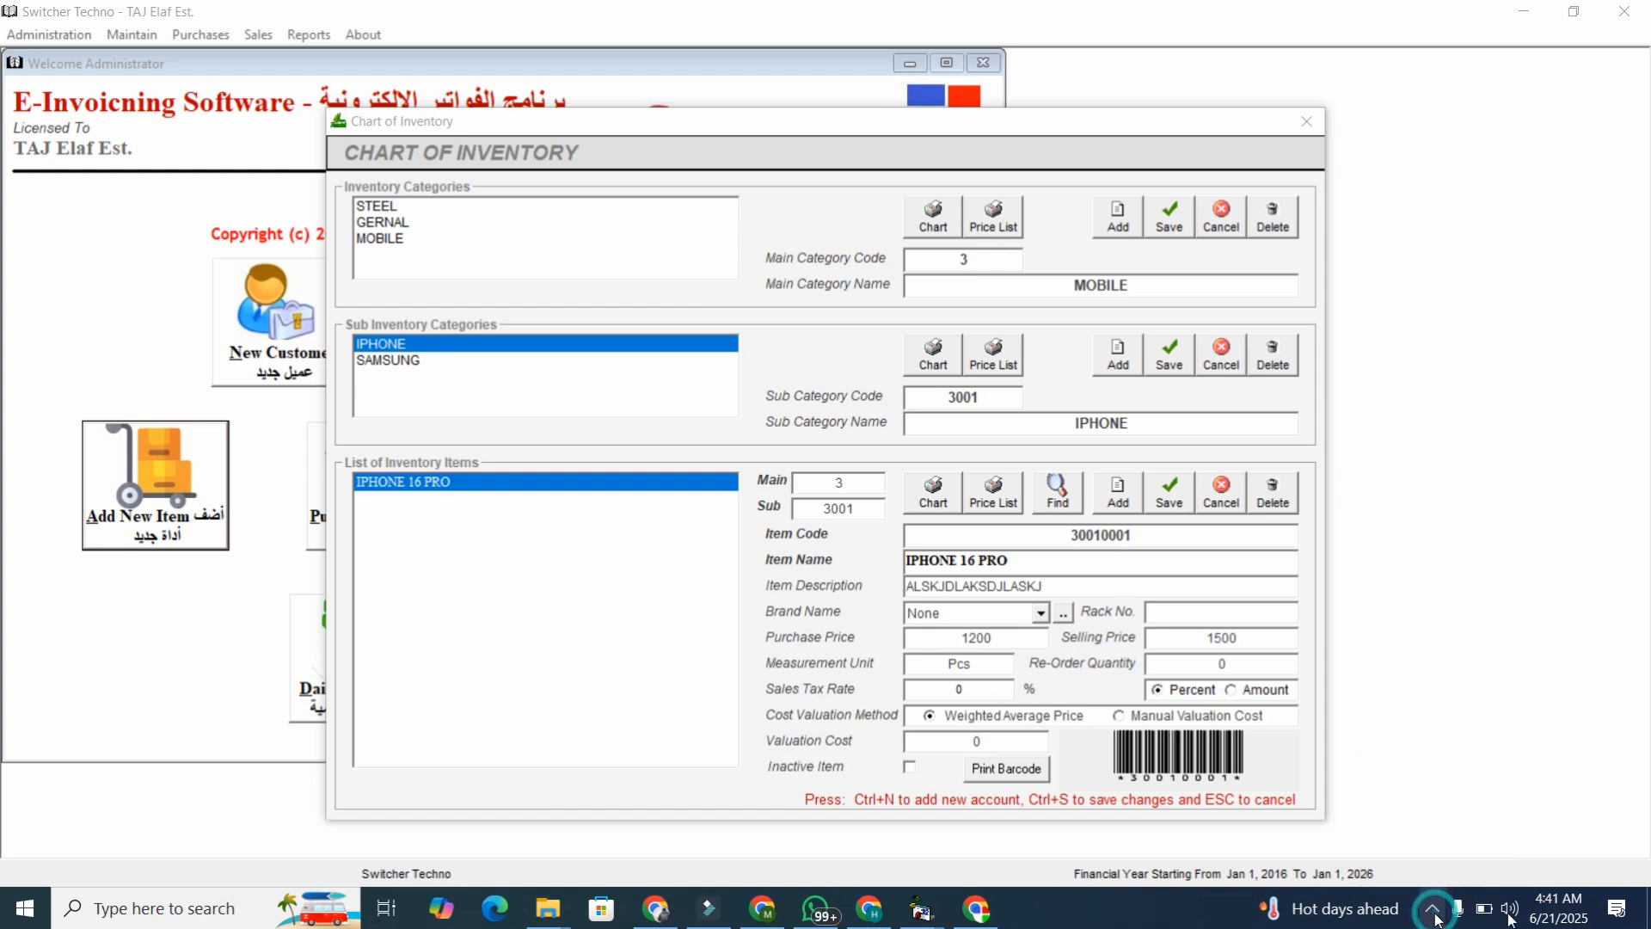
{"action": "left_click", "coordinate": [1628, 920]}
{"action": "left_click", "coordinate": [1619, 911]}
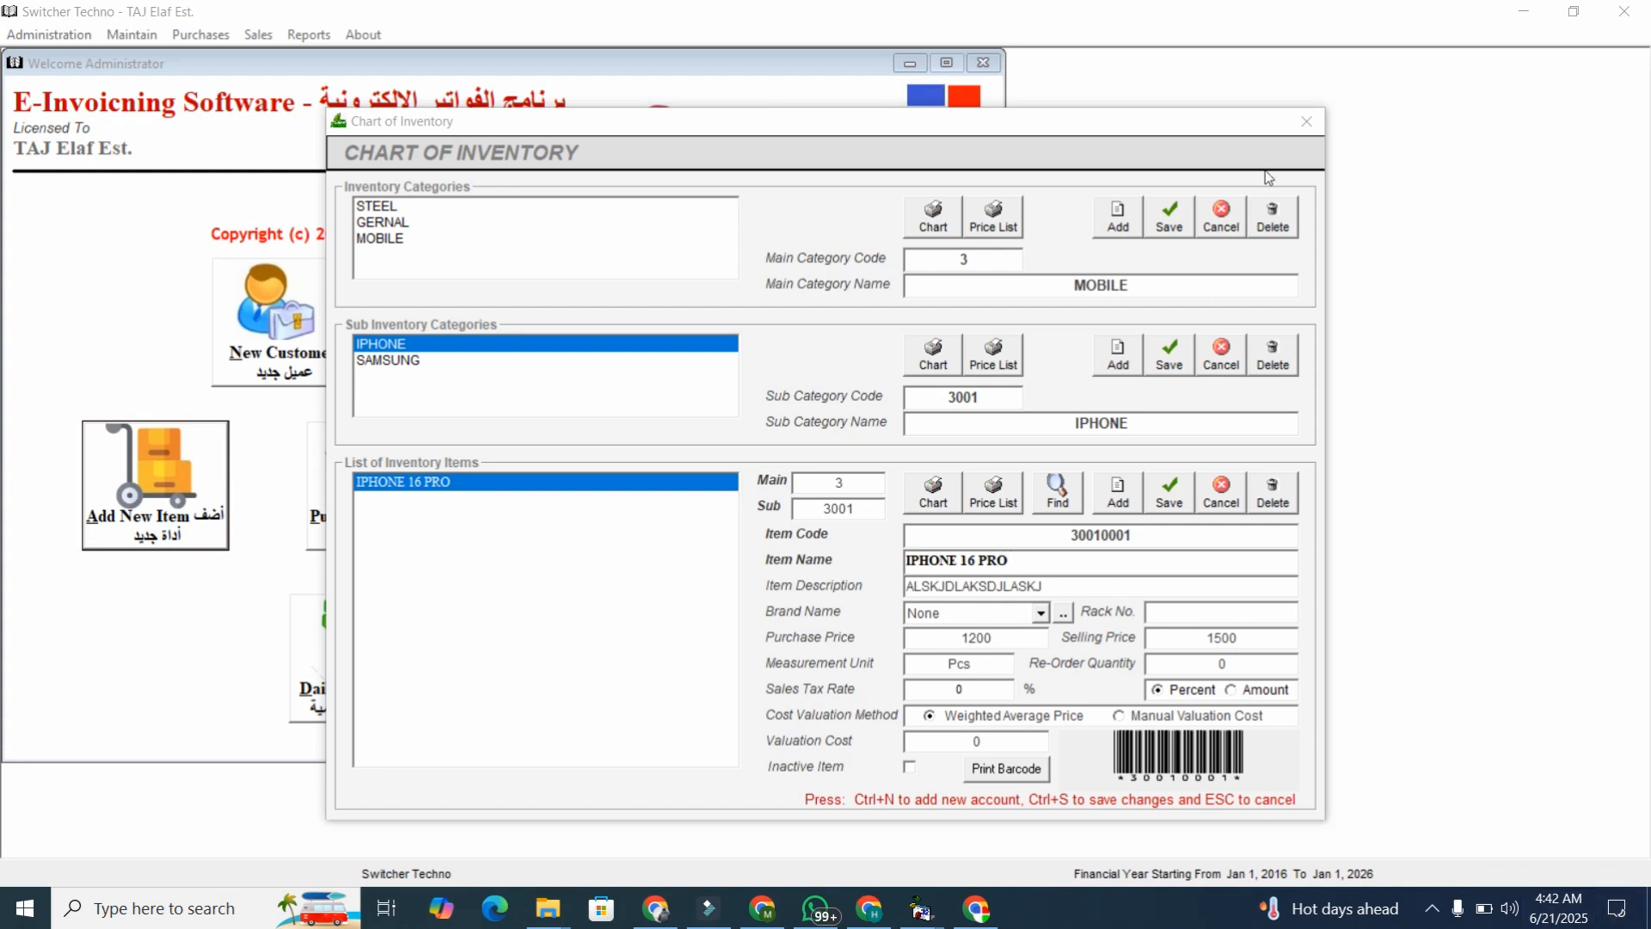
{"action": "left_click", "coordinate": [1312, 131]}
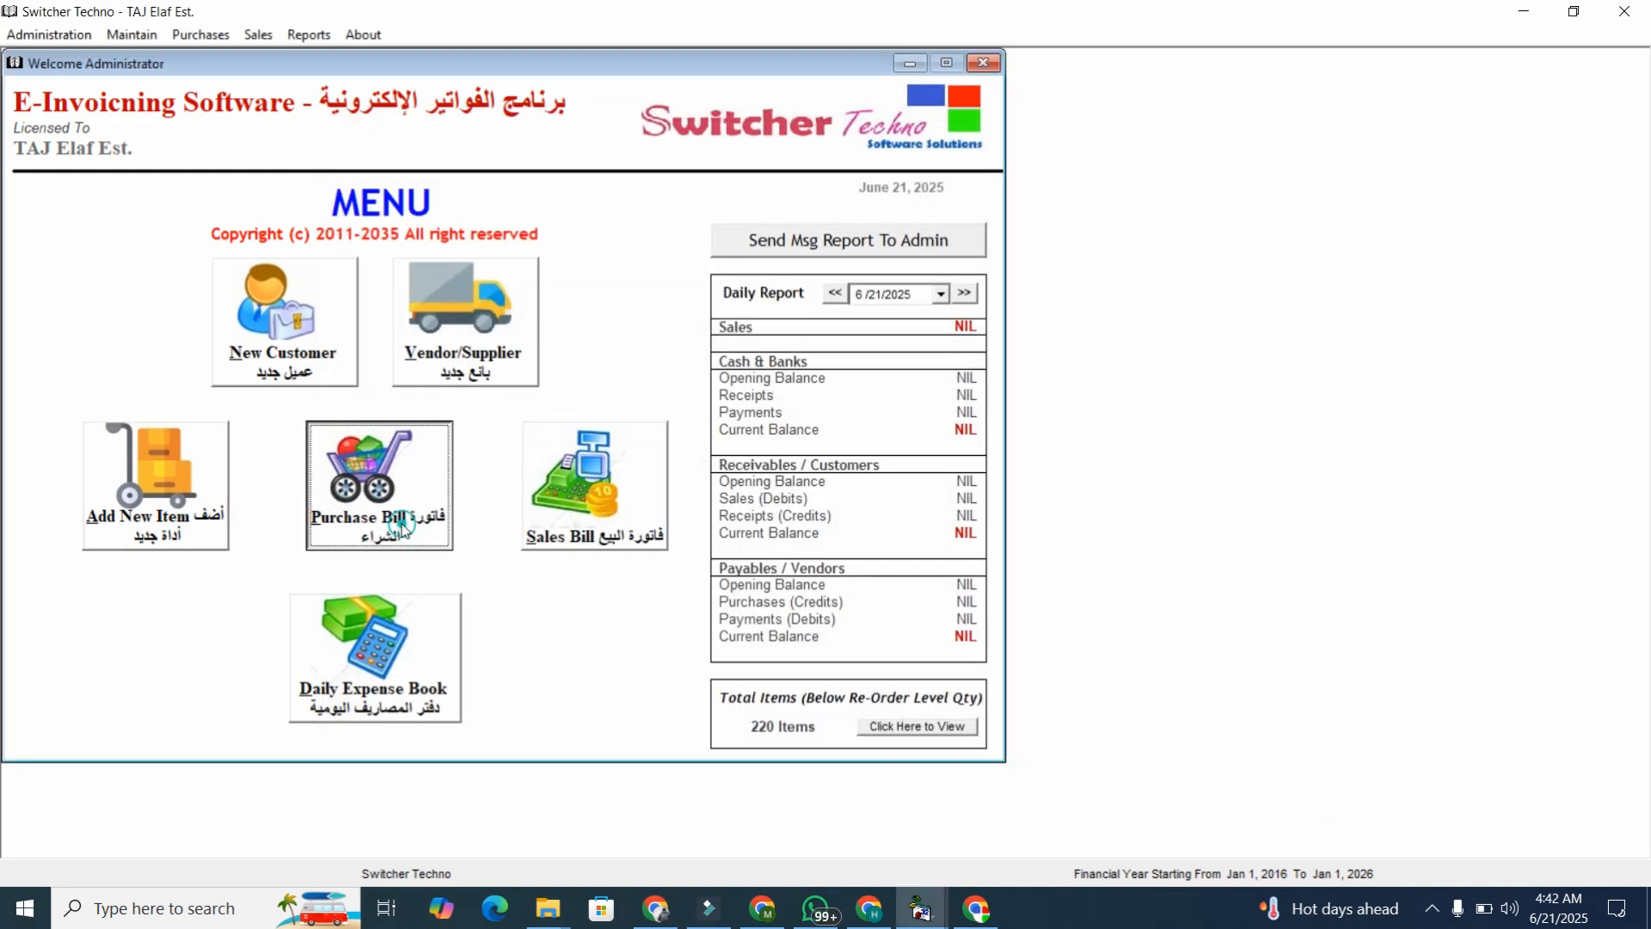
Preview the barcode label for IPHONE 16 PRO under MOBILE, then close the preview and inventory chart.
{"action": "left_click", "coordinate": [218, 506]}
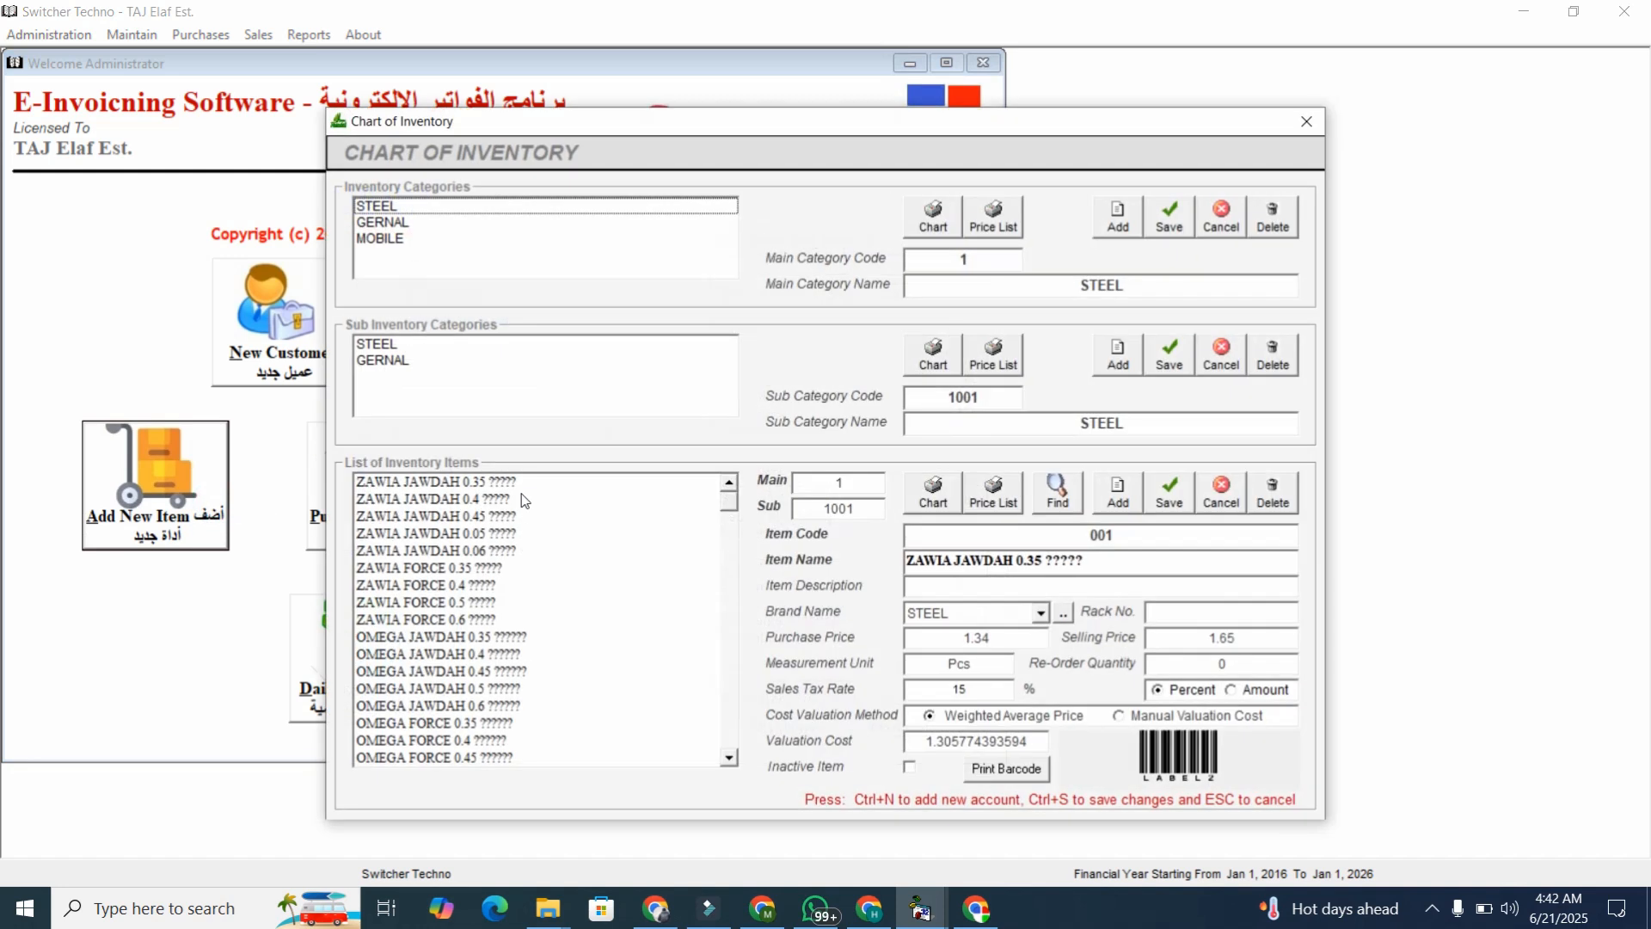
{"action": "left_click", "coordinate": [434, 239]}
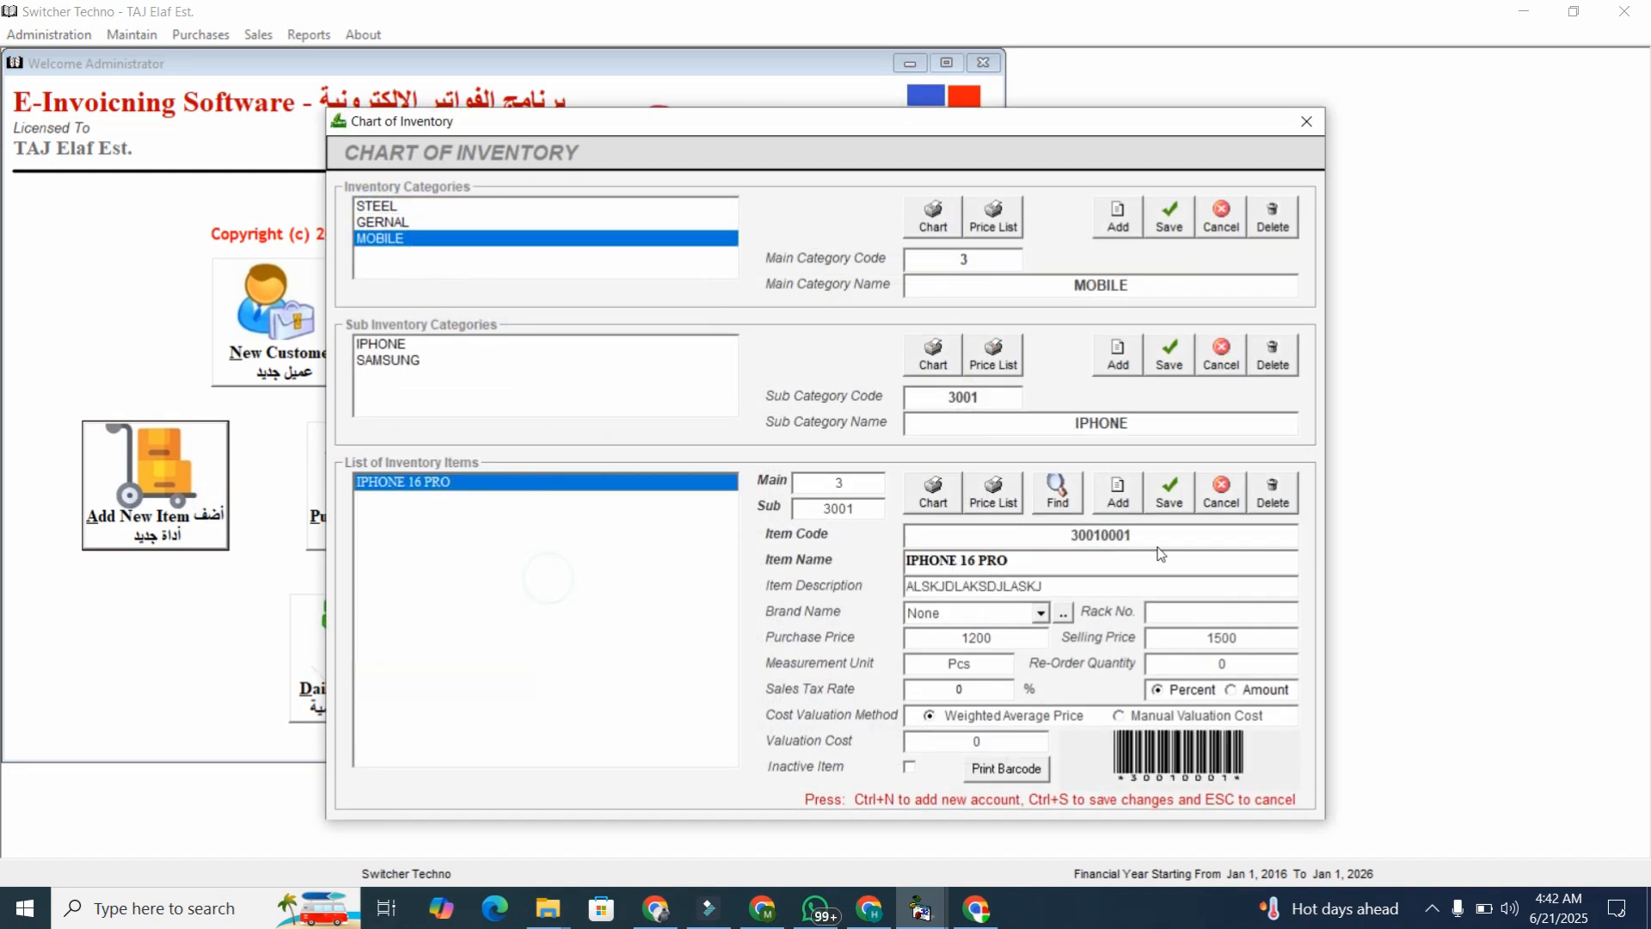
{"action": "left_click", "coordinate": [1197, 543]}
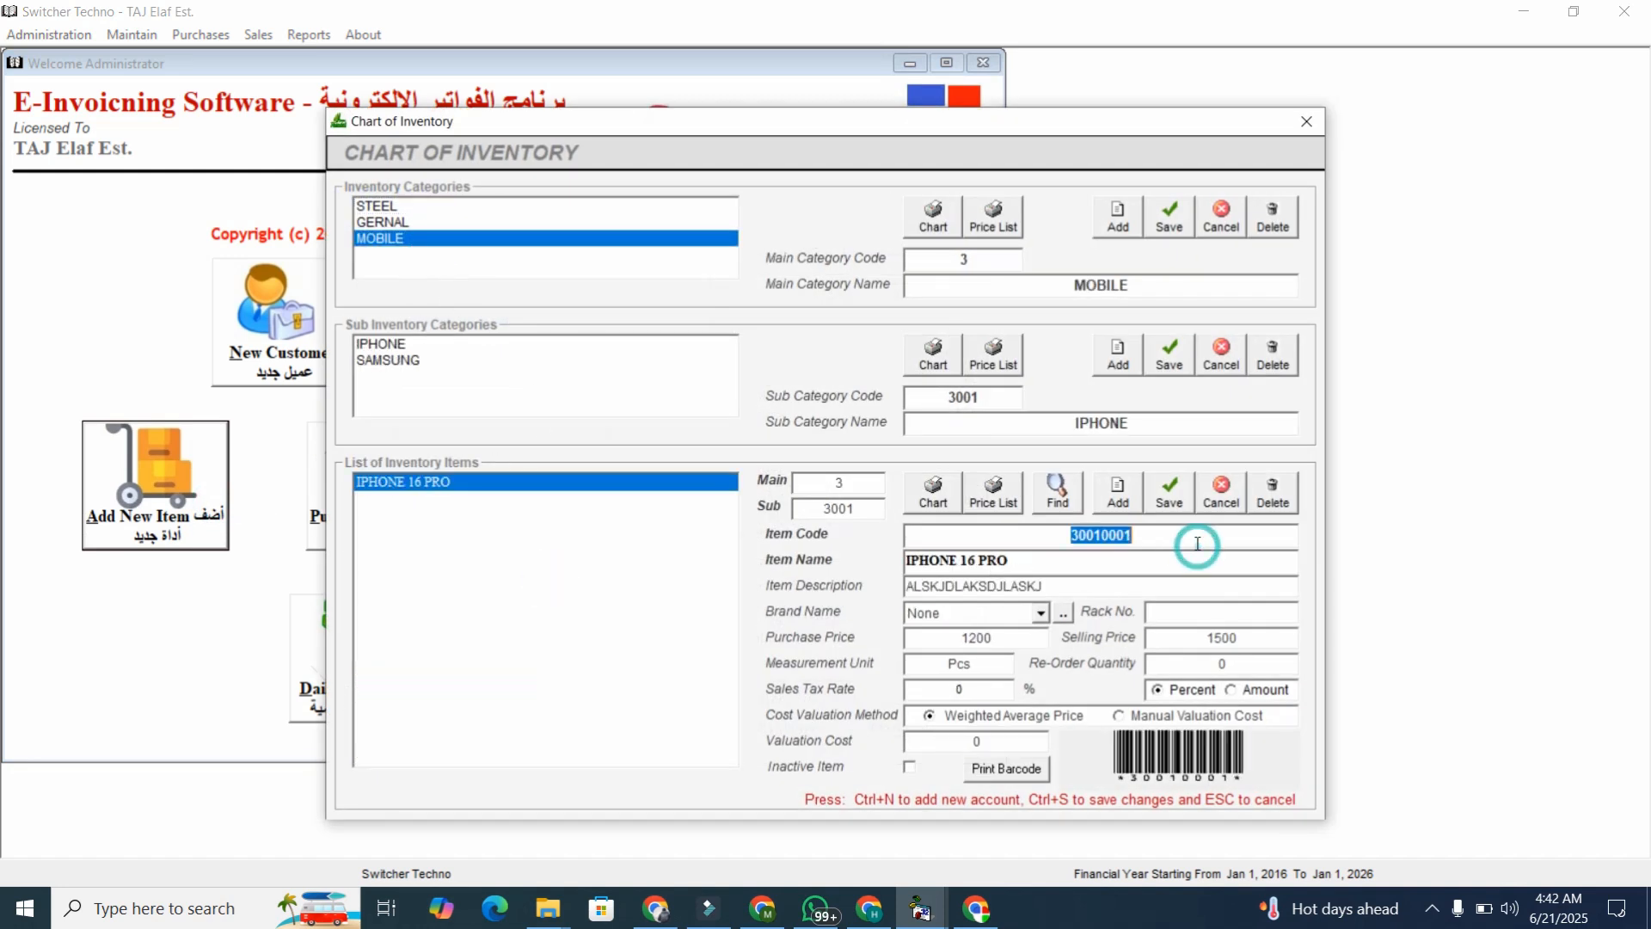
{"action": "left_click", "coordinate": [1029, 774]}
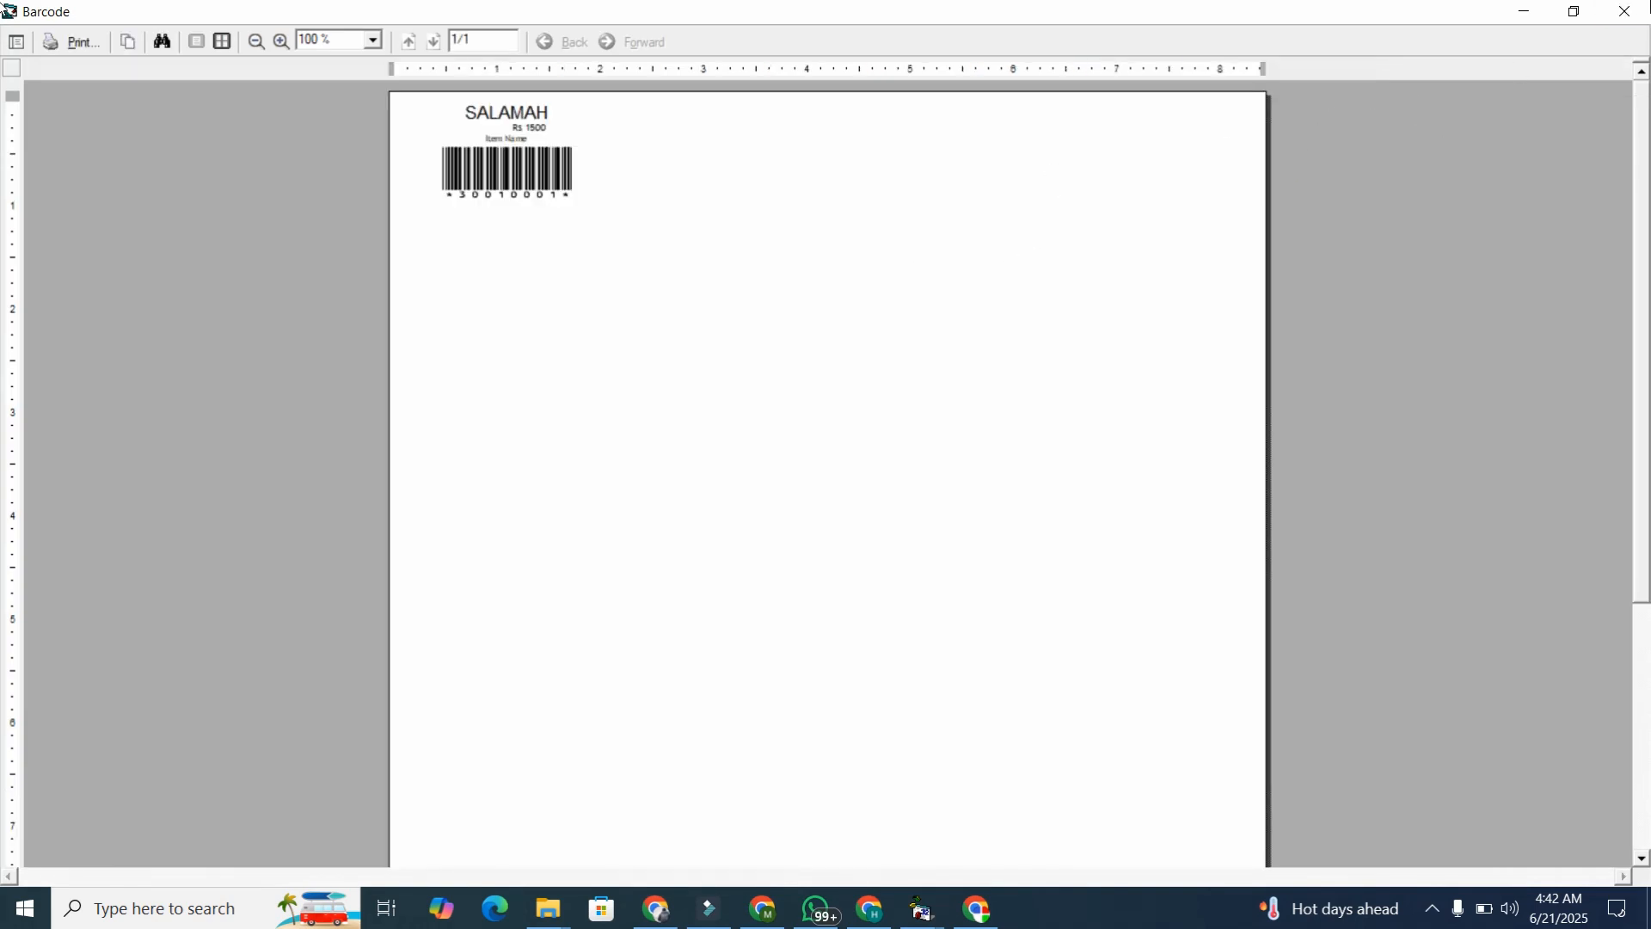
{"action": "left_click", "coordinate": [1634, 12]}
{"action": "left_click", "coordinate": [1306, 122]}
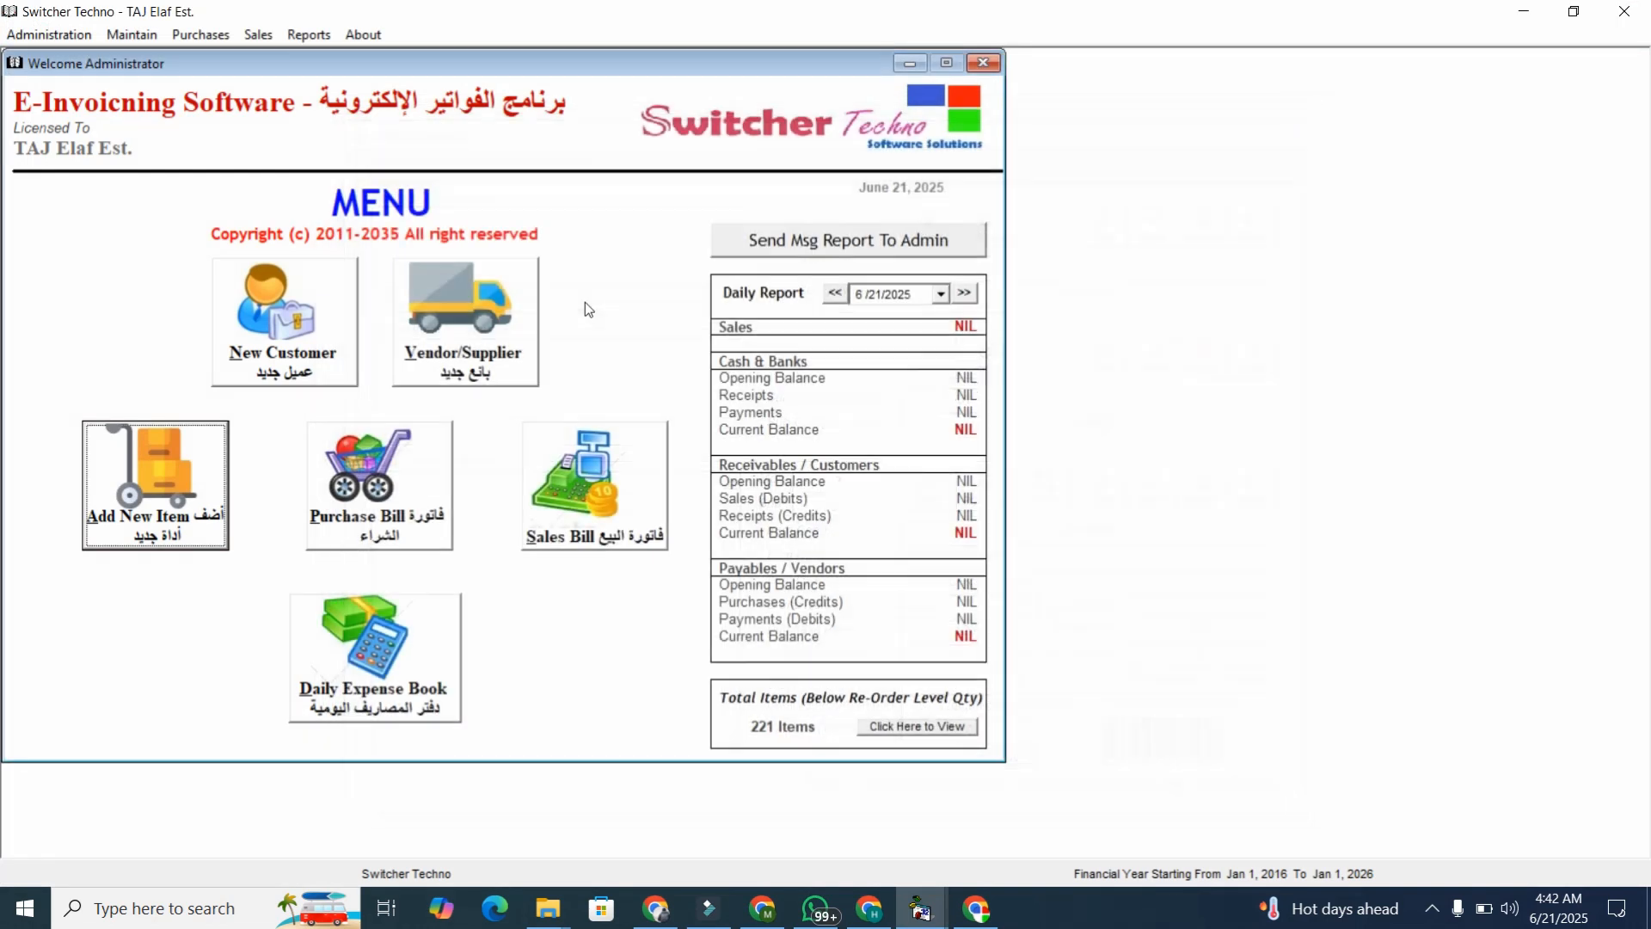
Add ALI TRADING LLC to Credit Vendors, save it as code 21002105, and close vendor records.
{"action": "left_click", "coordinate": [501, 371]}
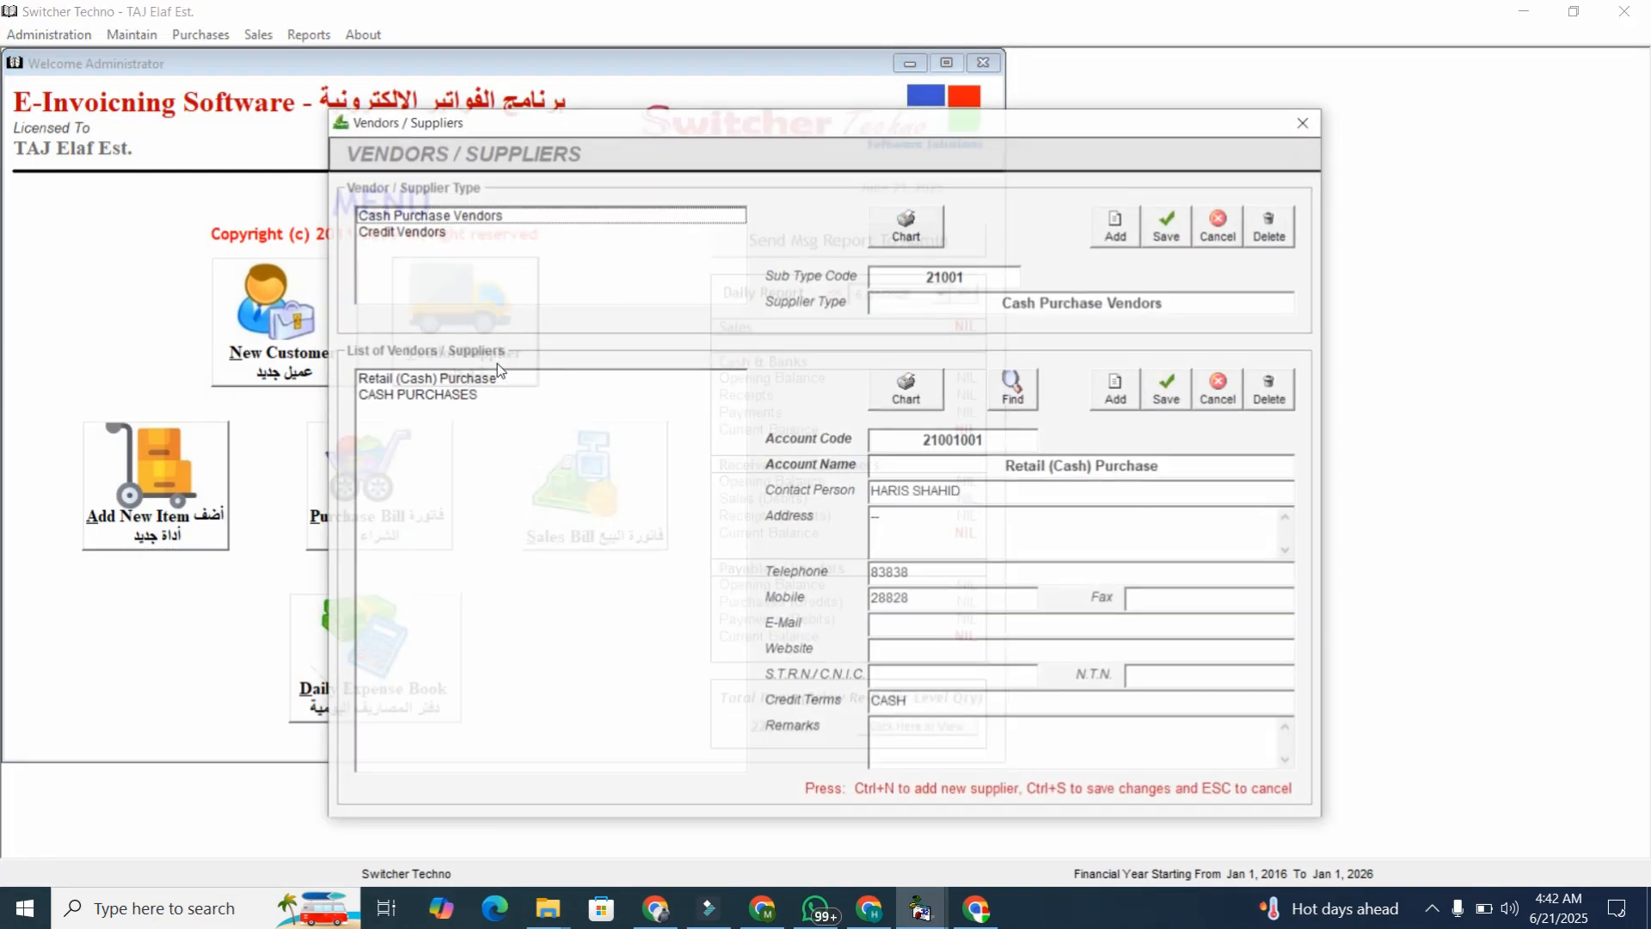
{"action": "left_click", "coordinate": [442, 239]}
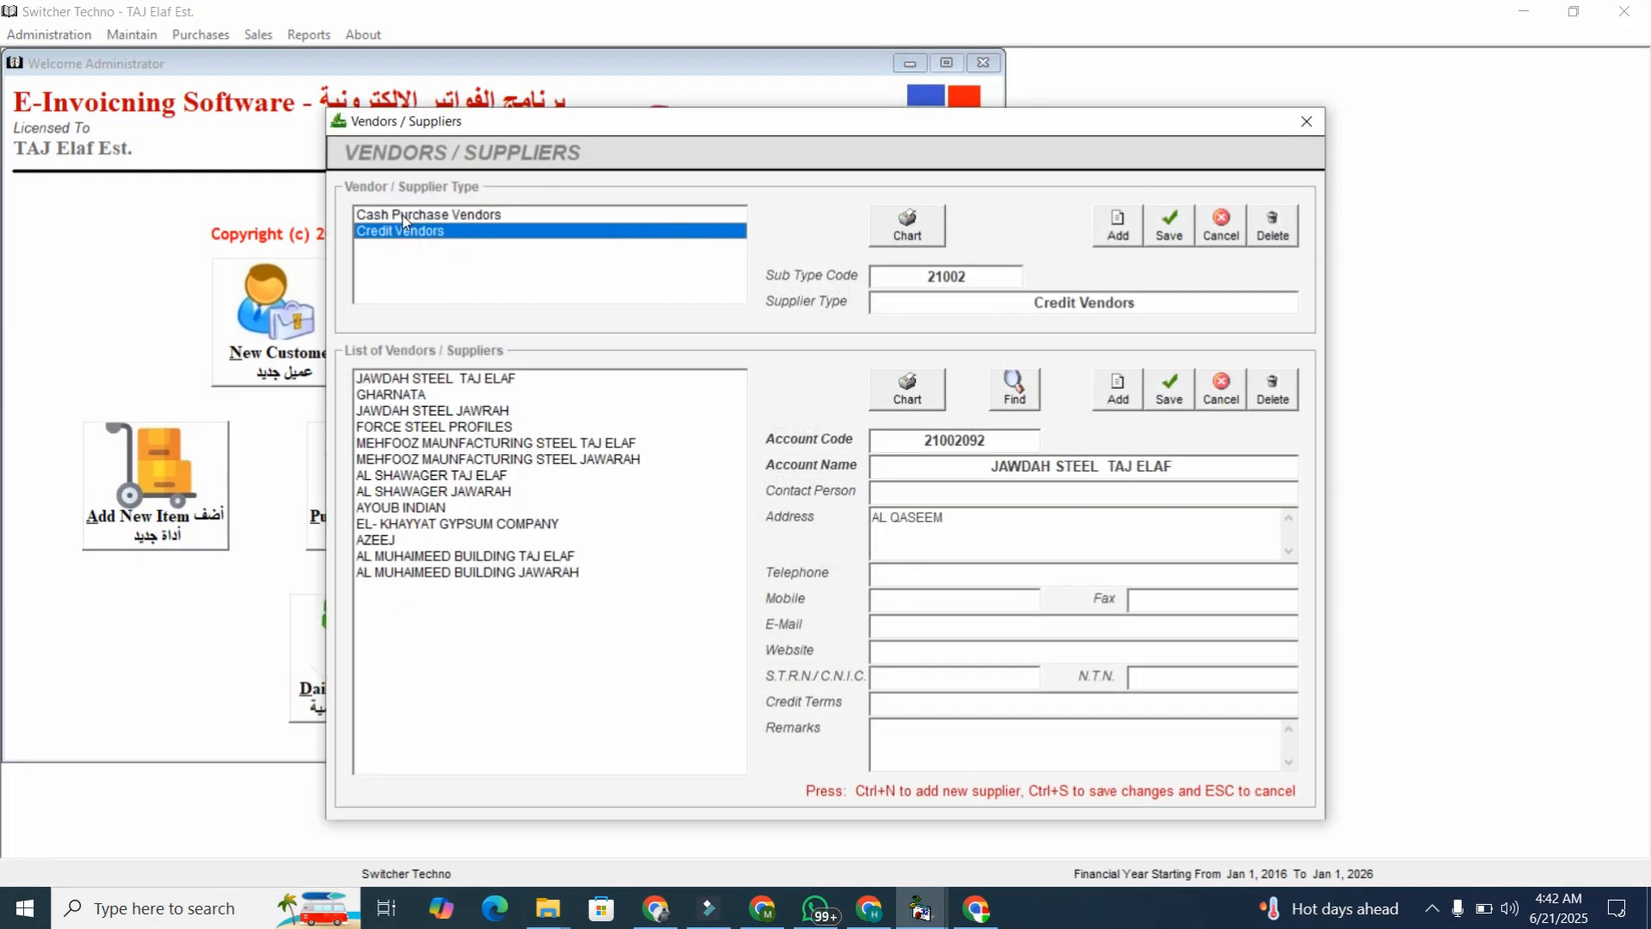
{"action": "left_click", "coordinate": [406, 216]}
{"action": "left_click", "coordinate": [411, 232]}
{"action": "left_click", "coordinate": [559, 573]}
{"action": "left_click", "coordinate": [1107, 404]}
{"action": "type", "text": "S"}
{"action": "type", "text": "ALI TRADING LLC"}
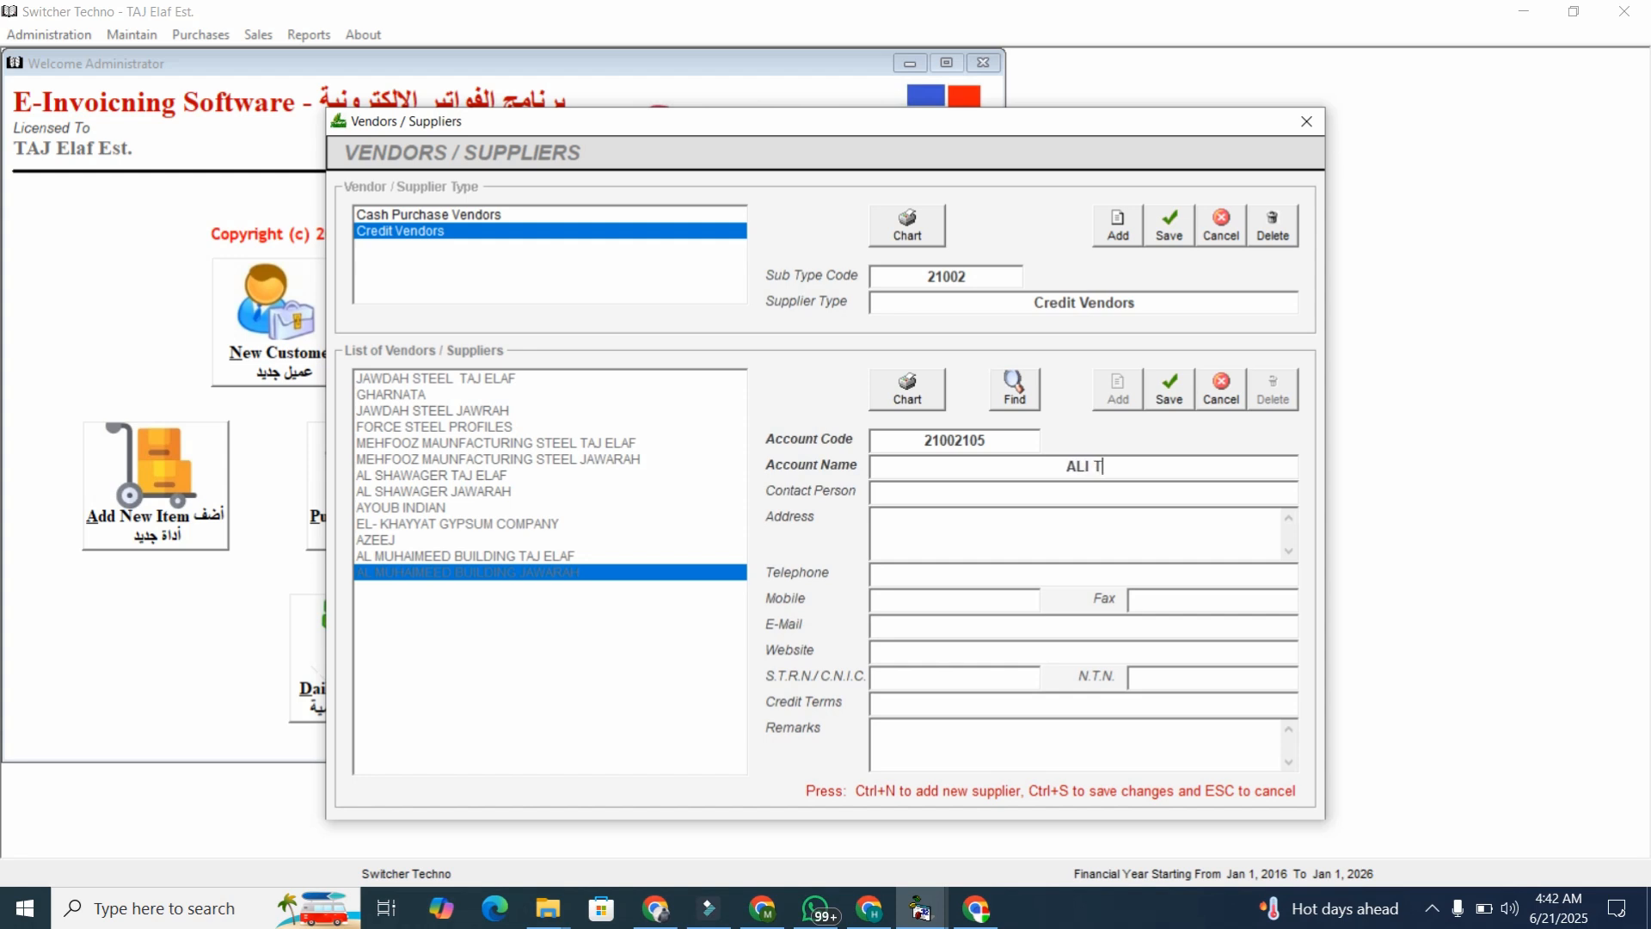
{"action": "left_click", "coordinate": [1162, 411]}
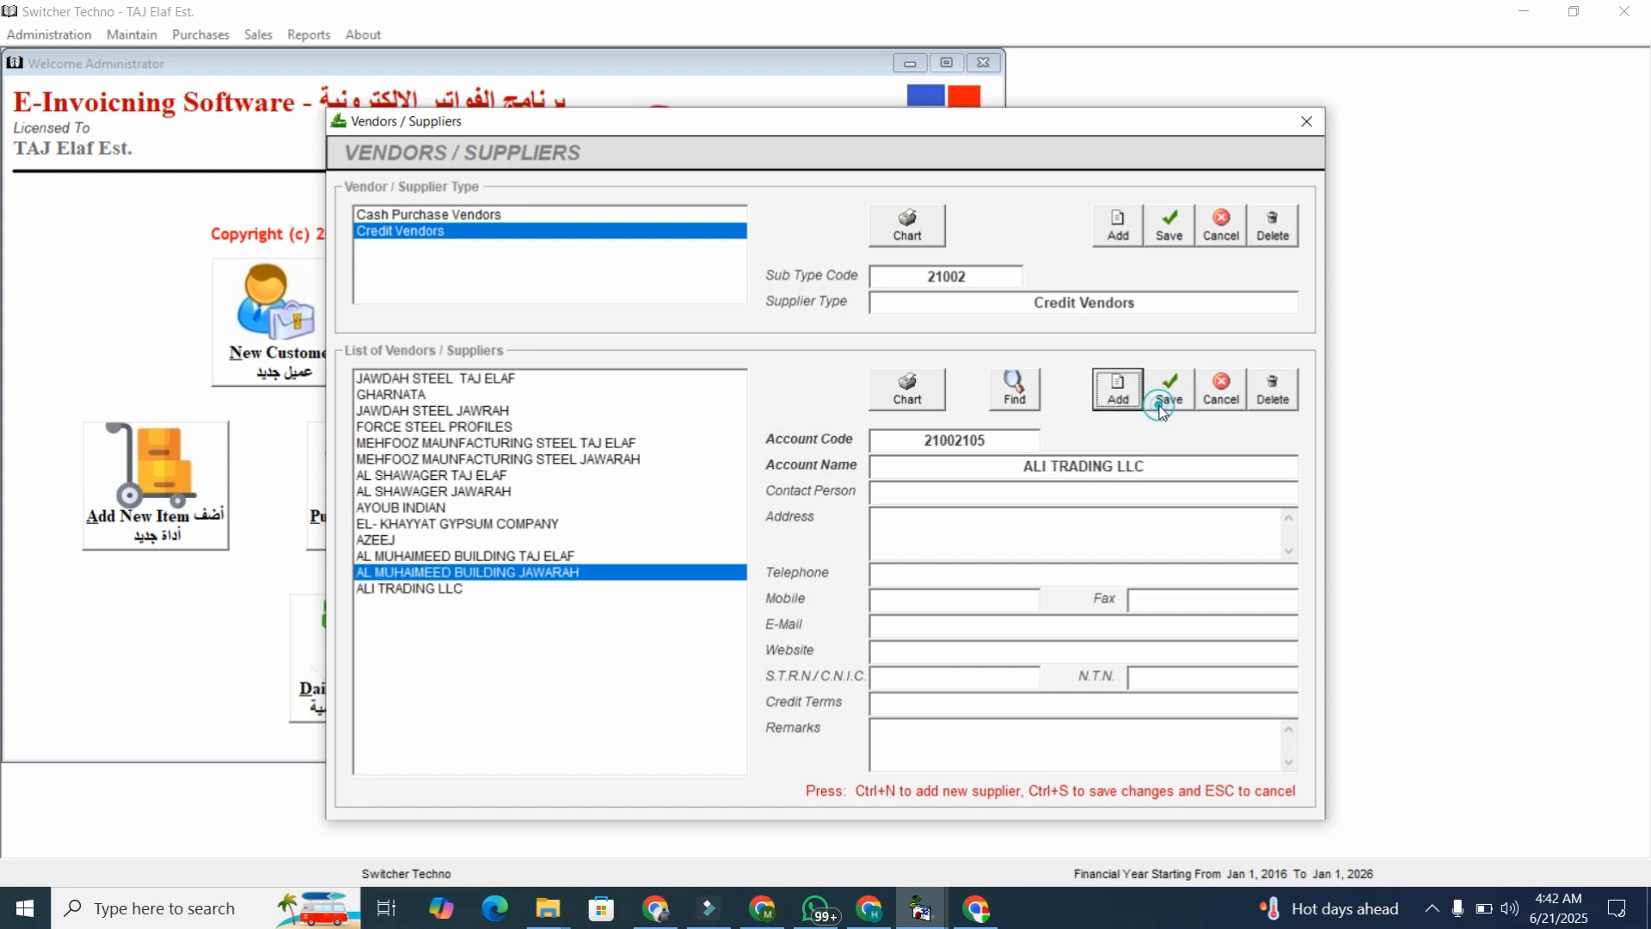
{"action": "left_click", "coordinate": [1306, 121]}
Start a purchase bill for vendor ALI TRADING LLC with vendor invoice number 2992.
{"action": "left_click", "coordinate": [449, 482]}
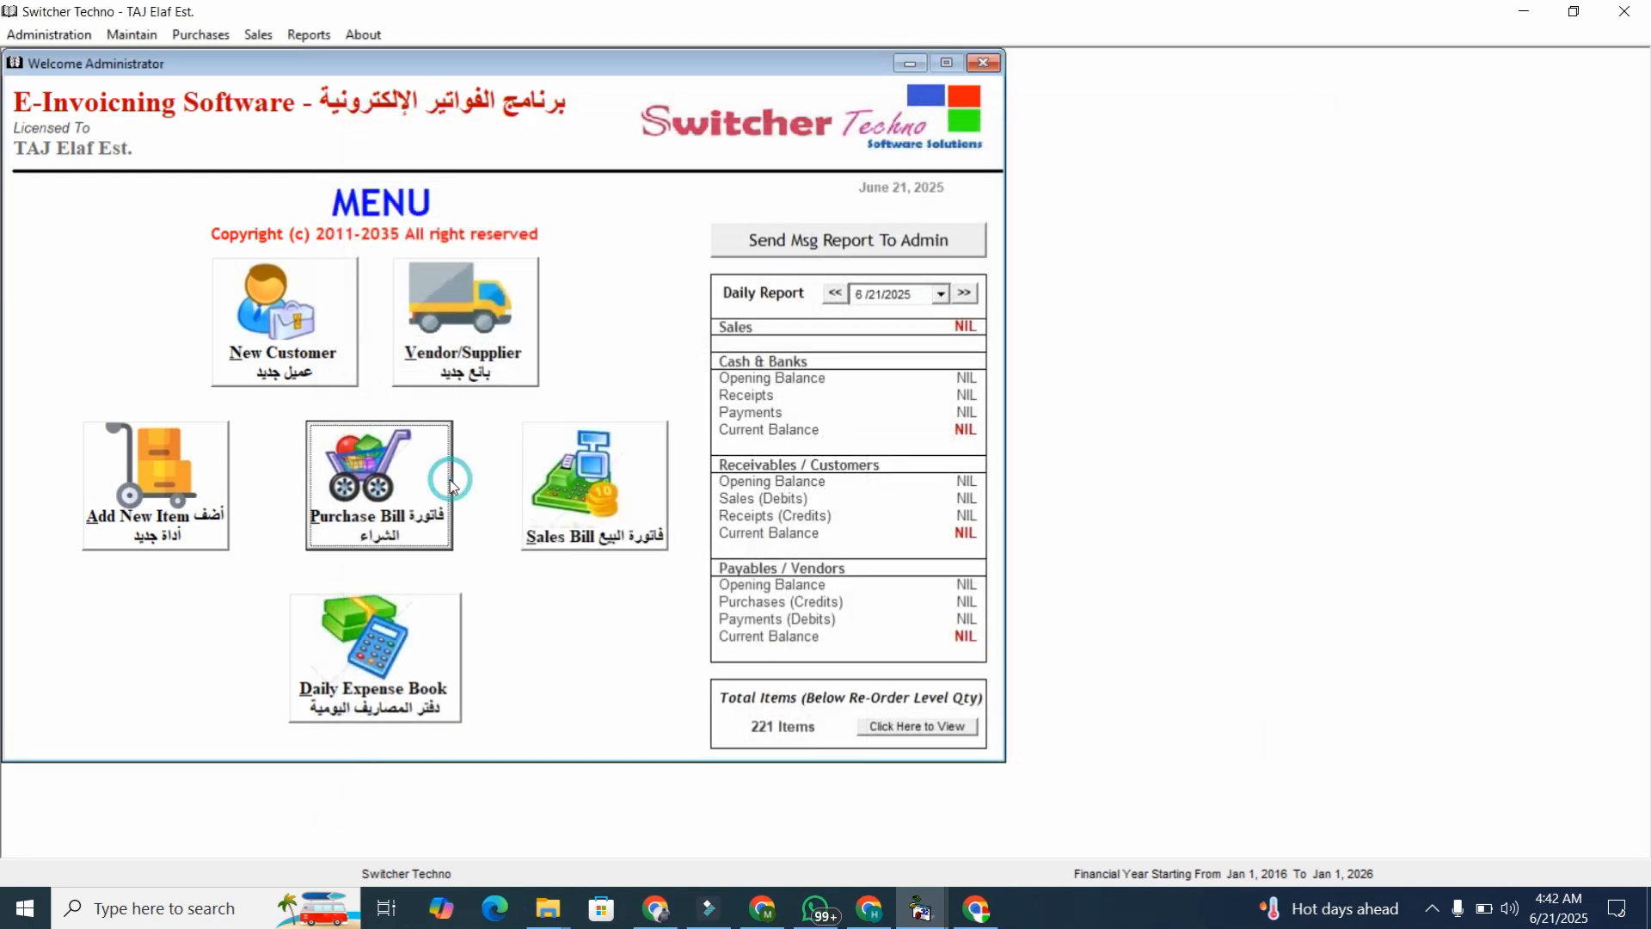
{"action": "left_click", "coordinate": [784, 185]}
{"action": "type", "text": "ALI"}
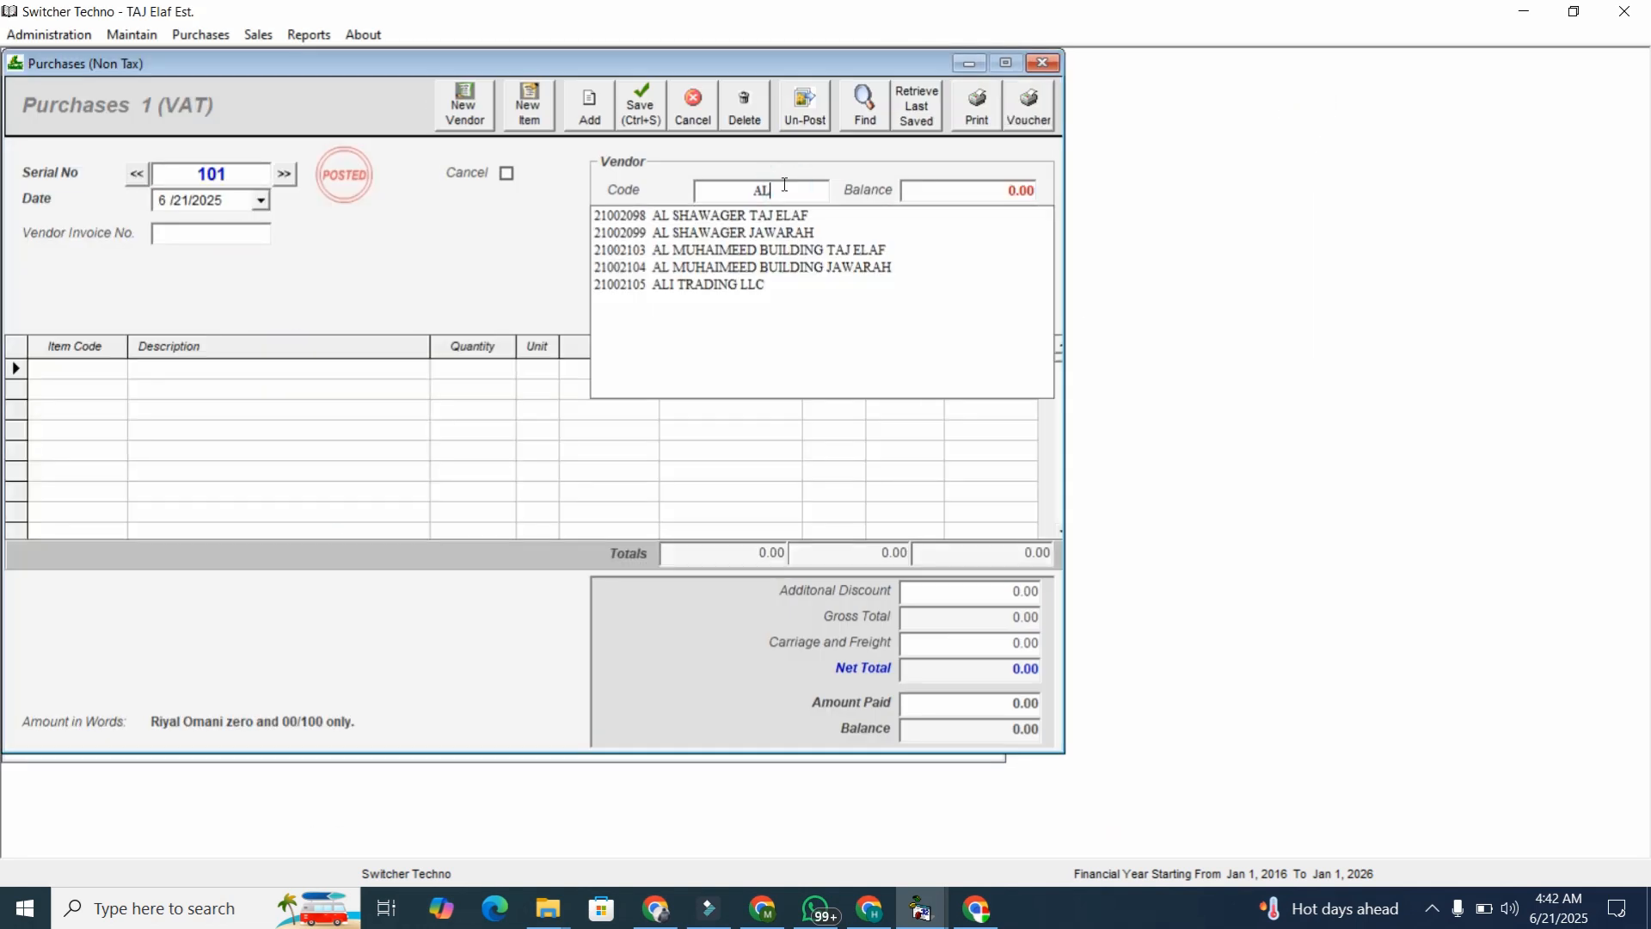
{"action": "key", "text": "Down"}
{"action": "key", "text": "Return"}
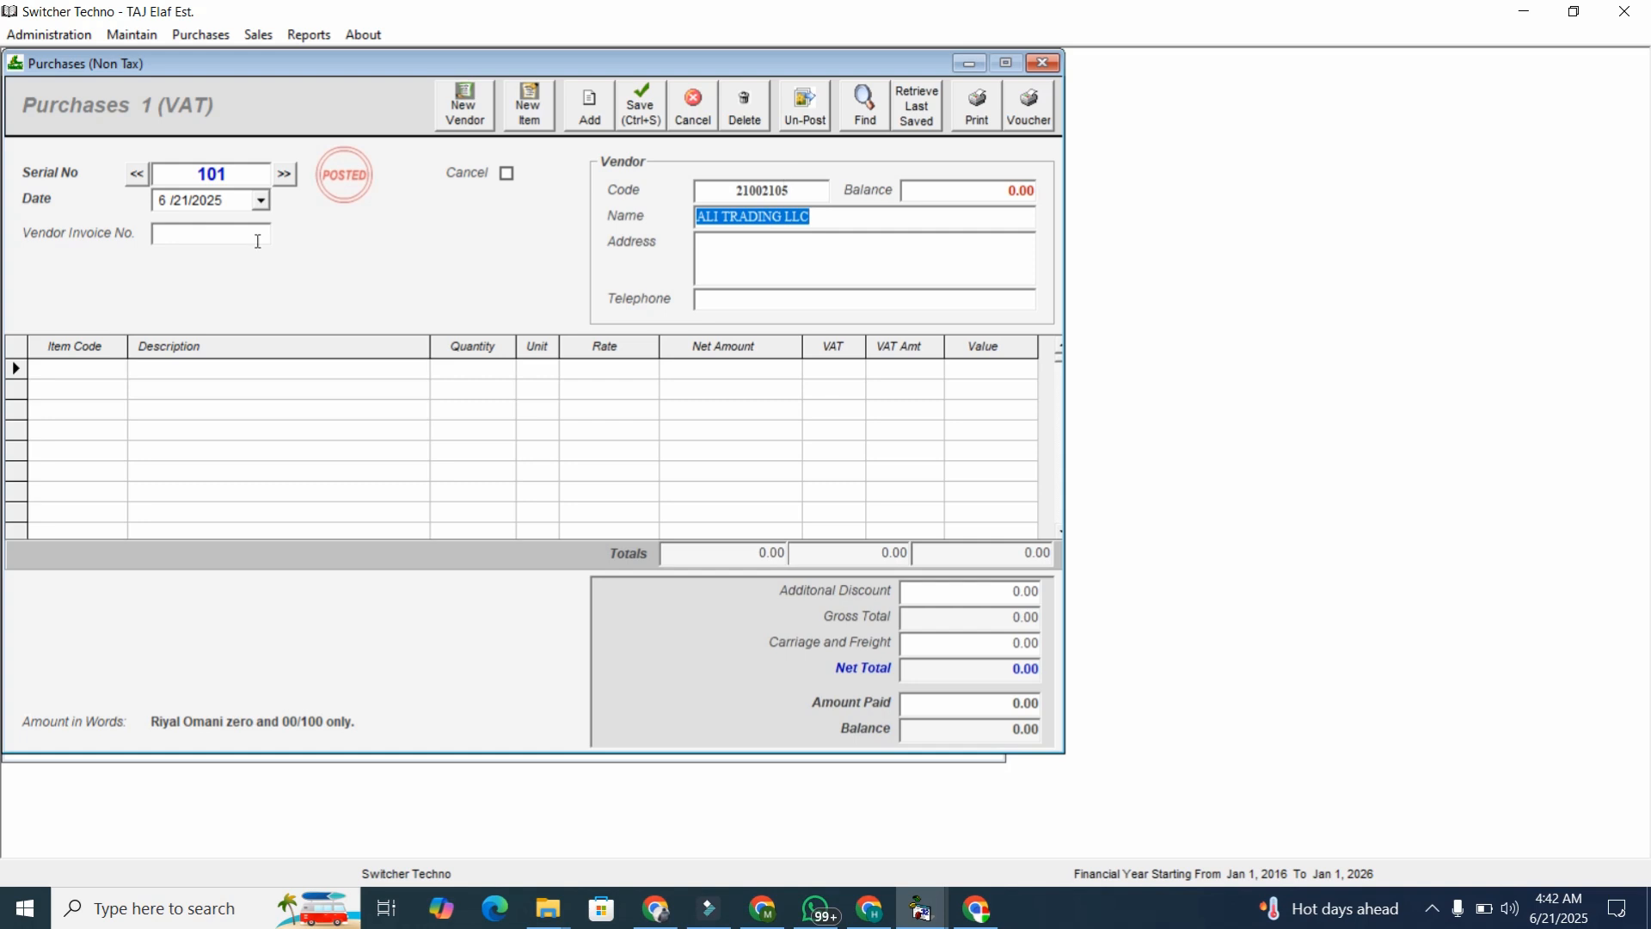
{"action": "left_click", "coordinate": [229, 234]}
{"action": "type", "text": "2992"}
Add item 30010001 (IPHONE 16 PRO), quantity 5, at 5% VAT to the first line.
{"action": "left_click", "coordinate": [121, 373]}
{"action": "key", "text": "Down"}
{"action": "key", "text": "Return"}
{"action": "key", "text": "Return"}
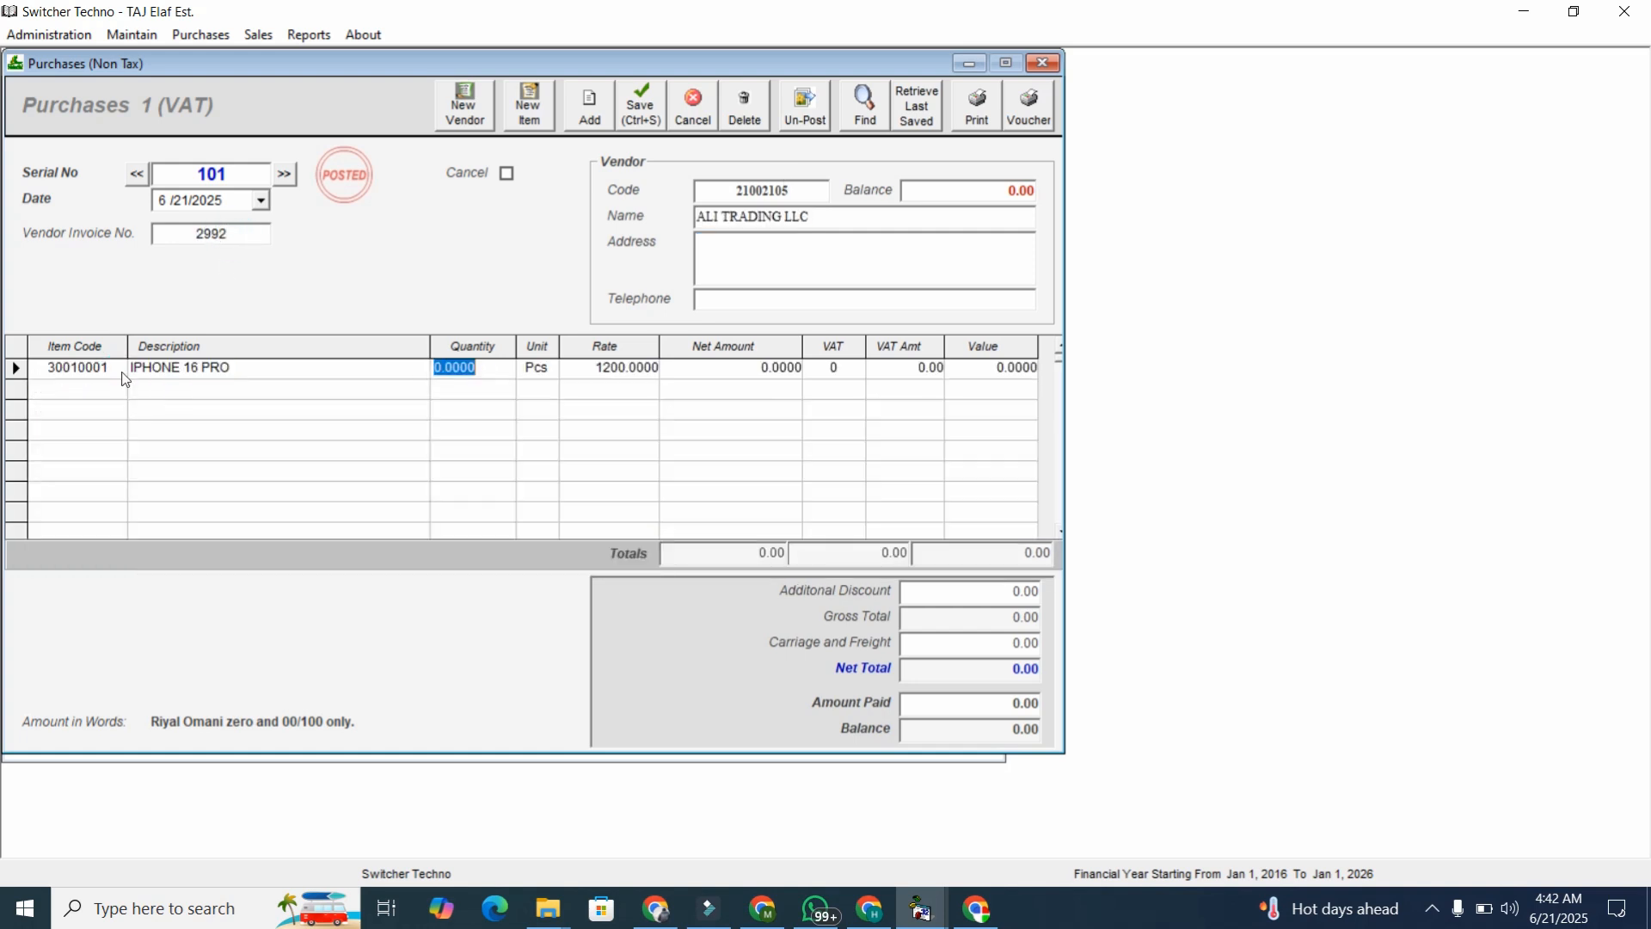
{"action": "type", "text": "5"}
{"action": "key", "text": "Return"}
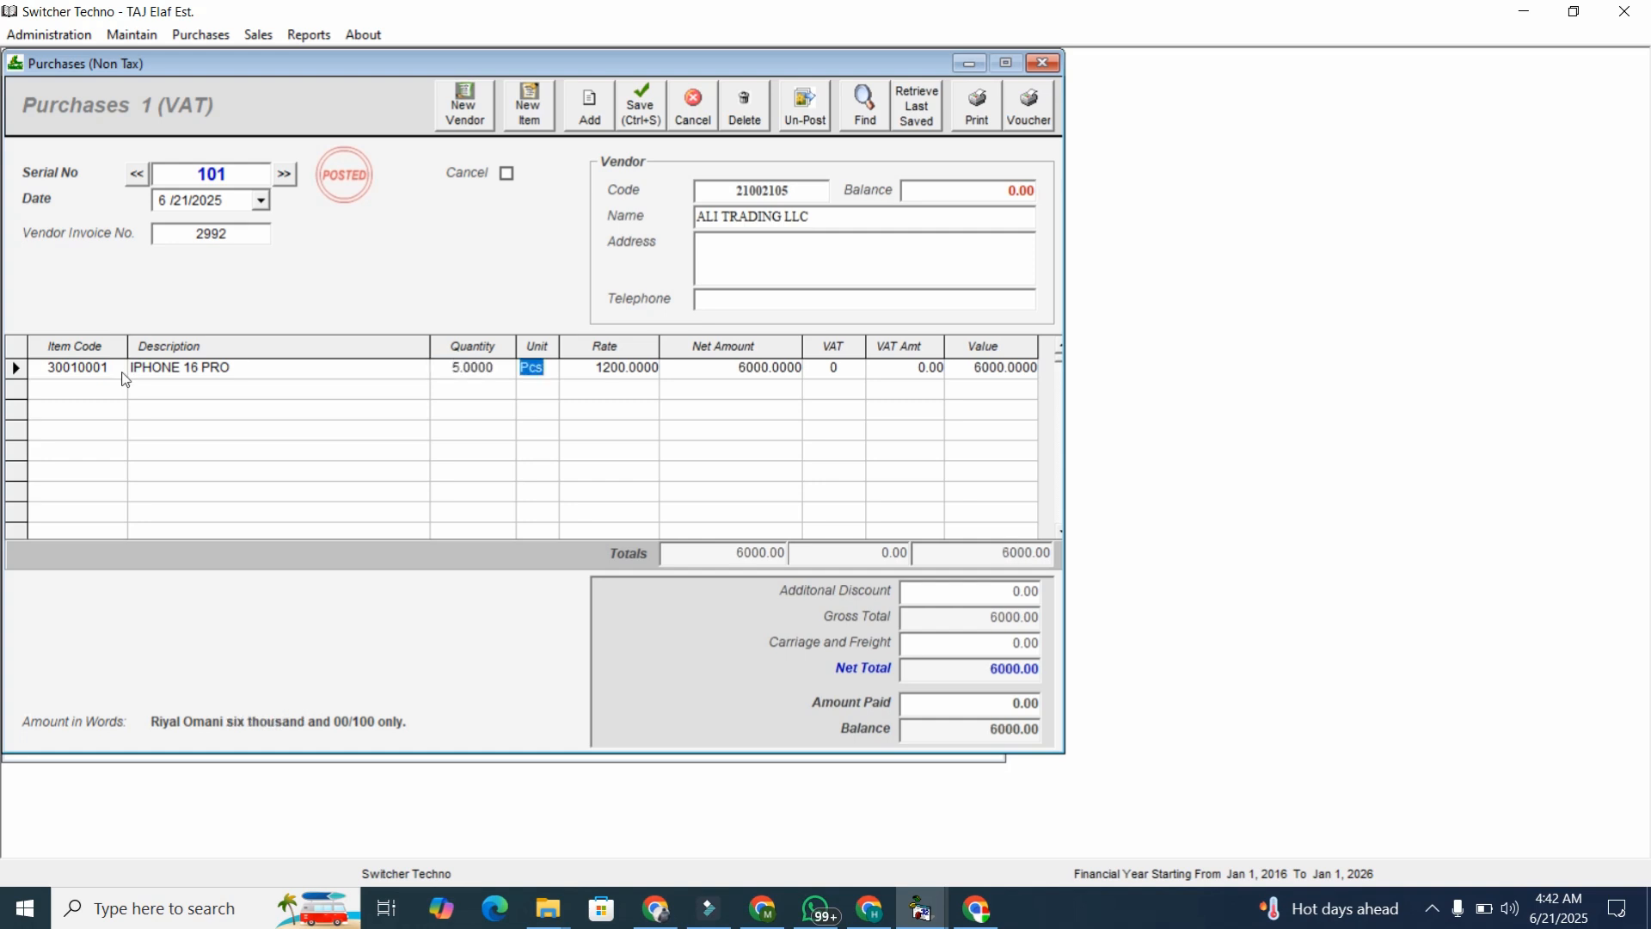
{"action": "key", "text": "Return"}
{"action": "key", "text": "Return"}
{"action": "key", "text": "Return"}
{"action": "type", "text": "5"}
{"action": "key", "text": "Return"}
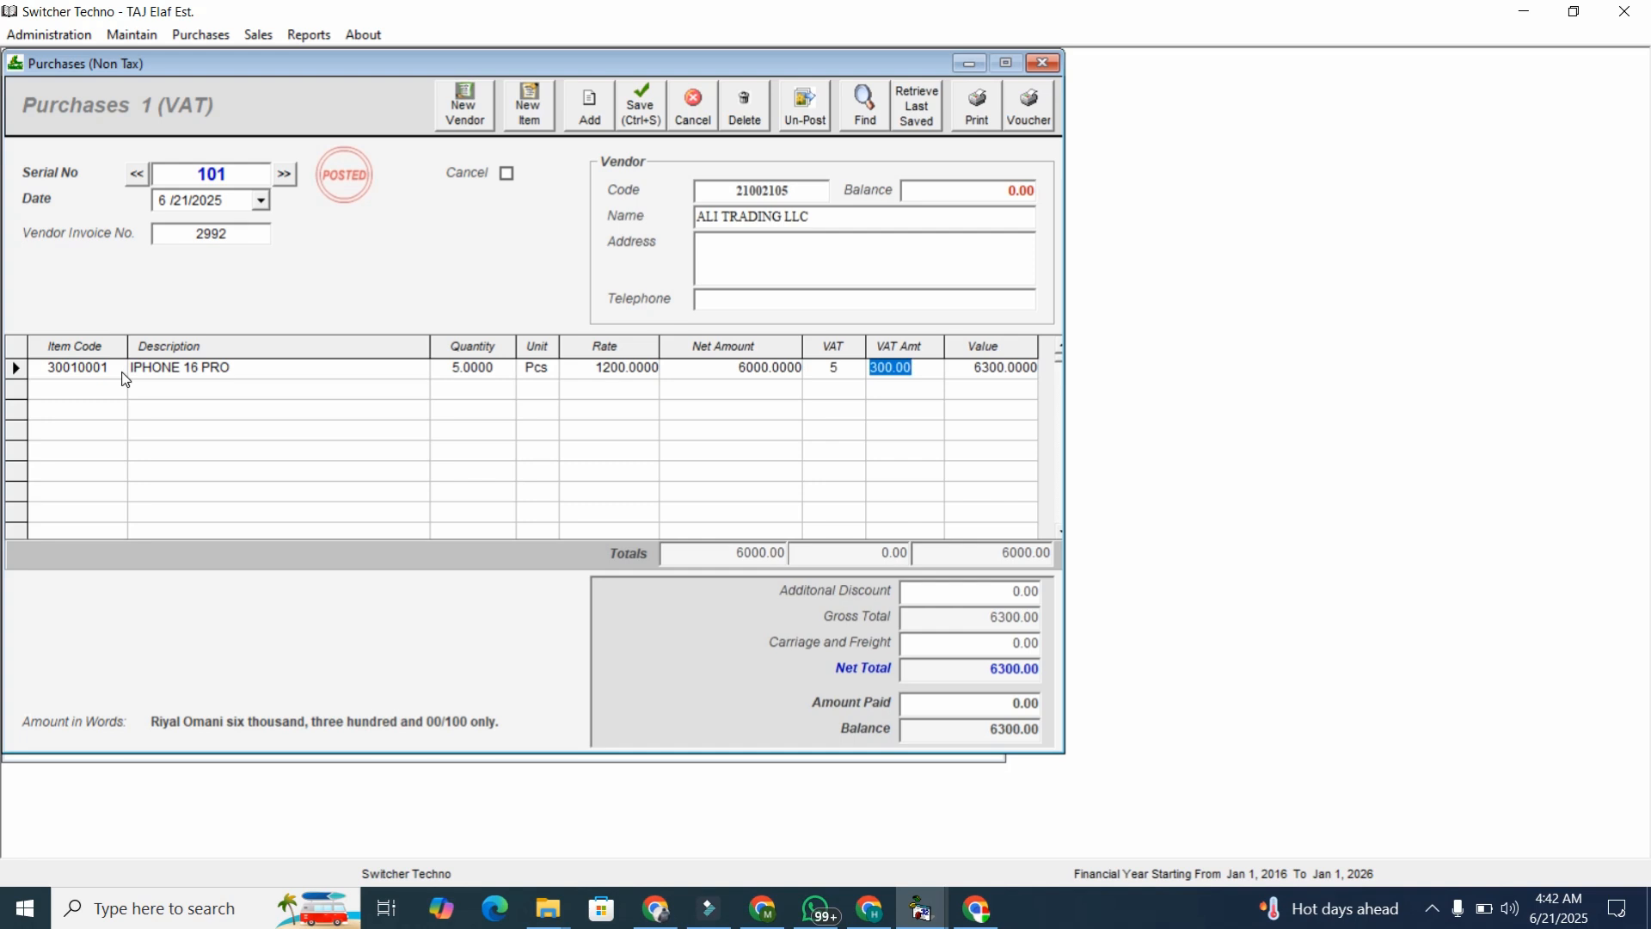
{"action": "key", "text": "Return"}
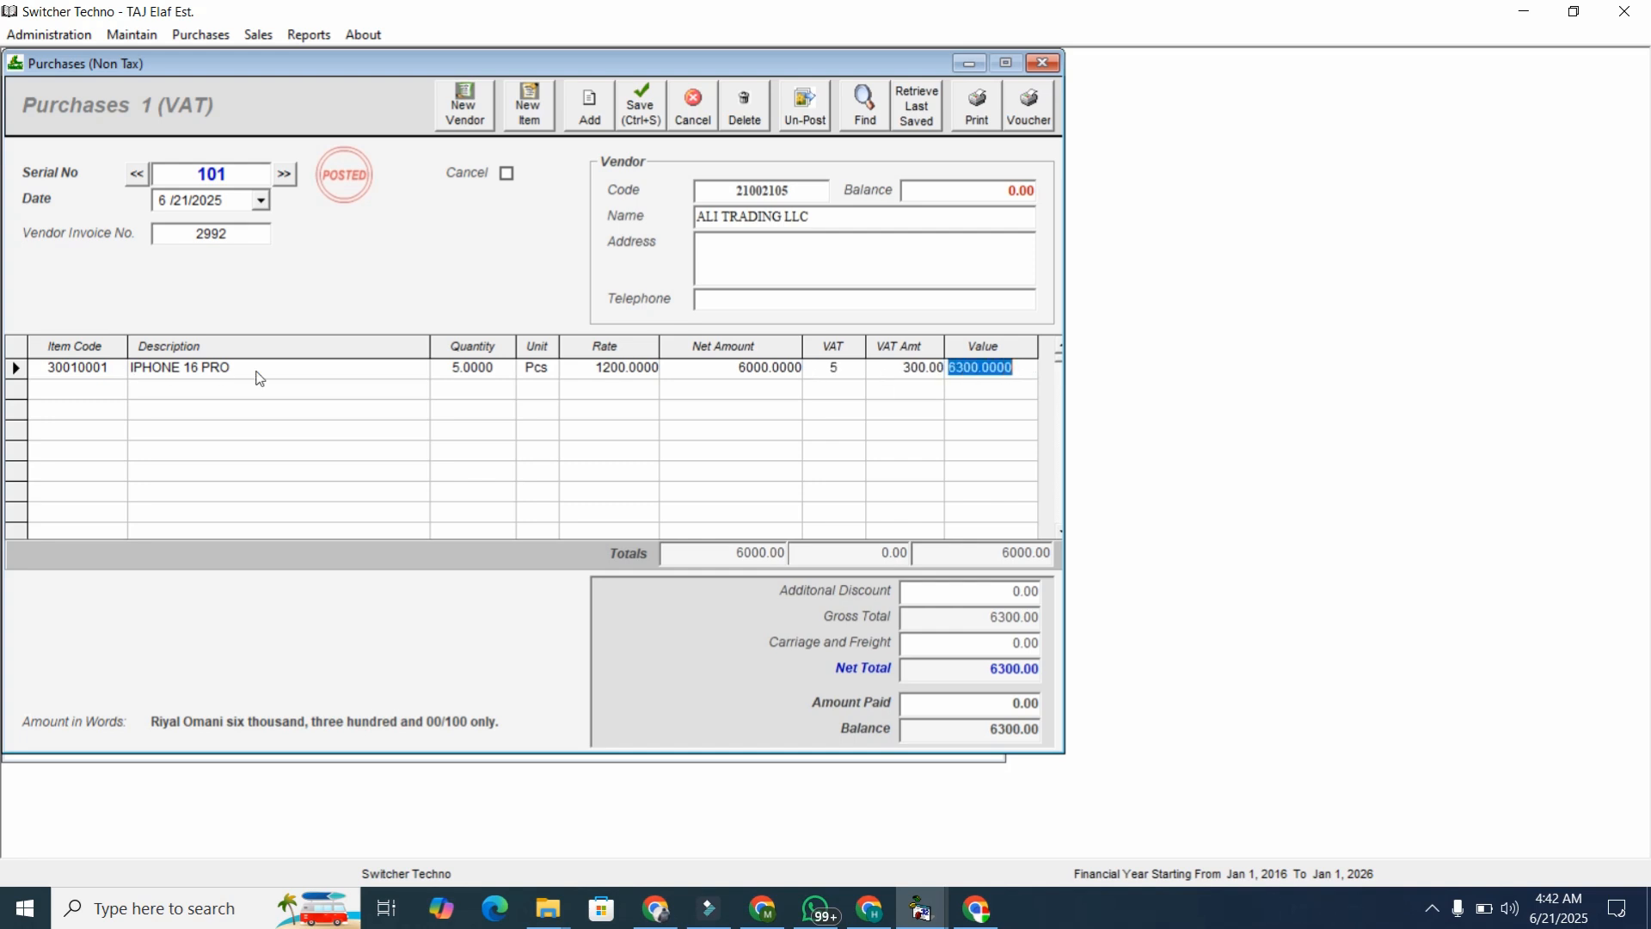
Enter 3000 as amount paid and print the purchase bill (6300.00 total).
{"action": "left_click", "coordinate": [987, 704]}
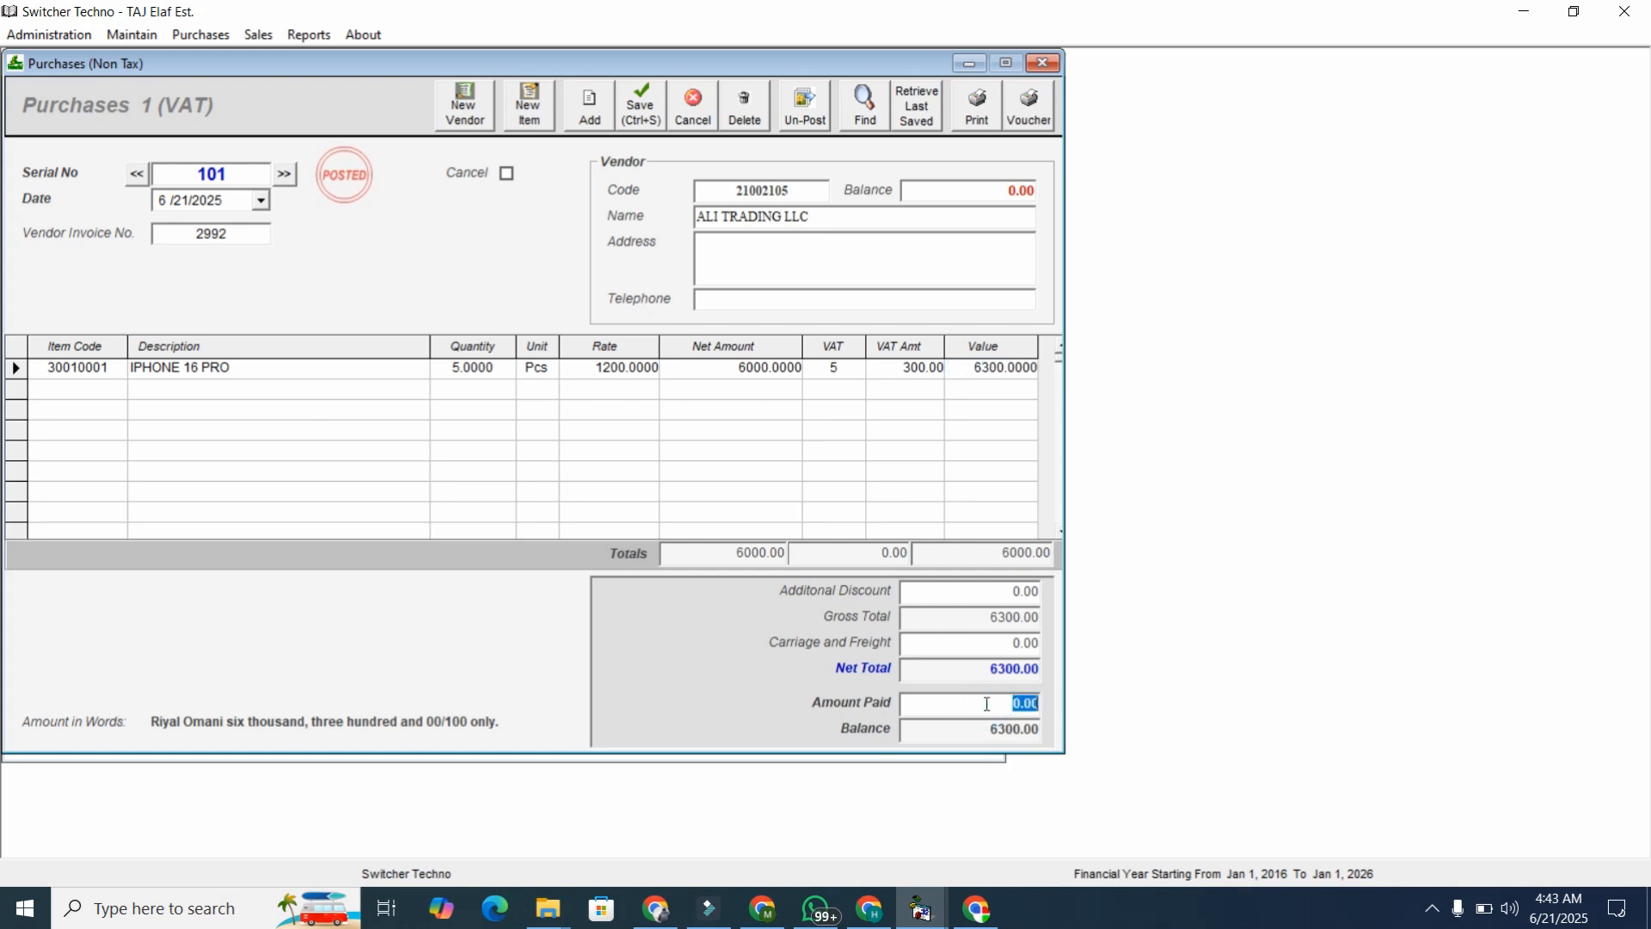
{"action": "type", "text": "3000"}
{"action": "left_click_drag", "start_coordinate": [982, 733], "coordinate": [1026, 734]}
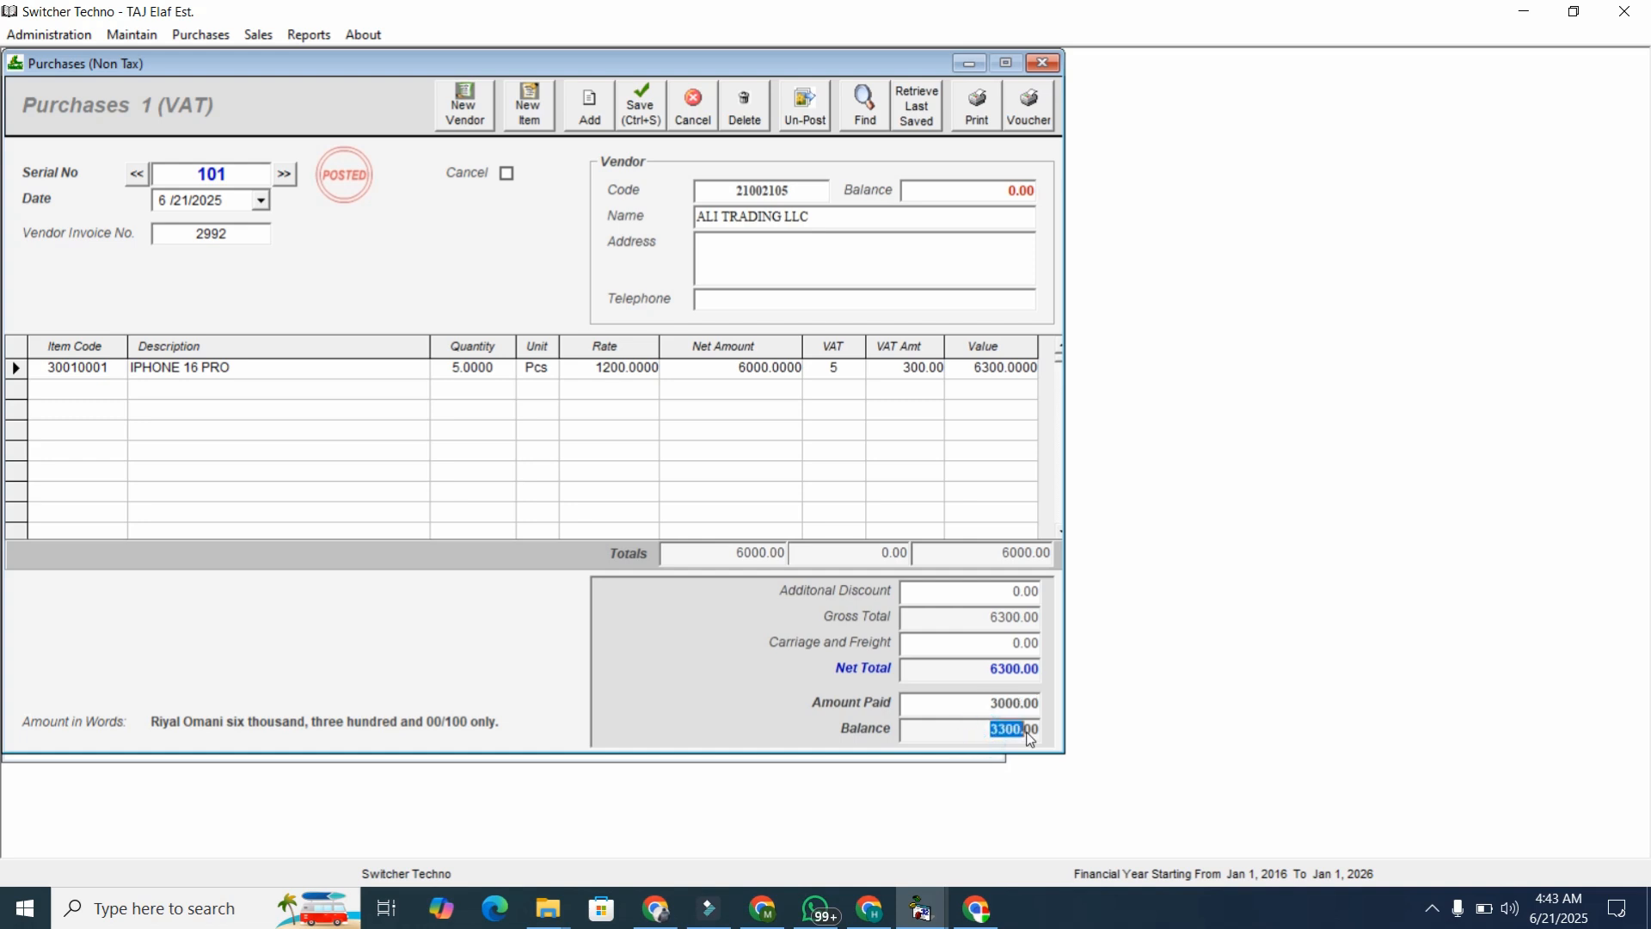
{"action": "double_click", "coordinate": [1031, 732]}
{"action": "left_click", "coordinate": [975, 129]}
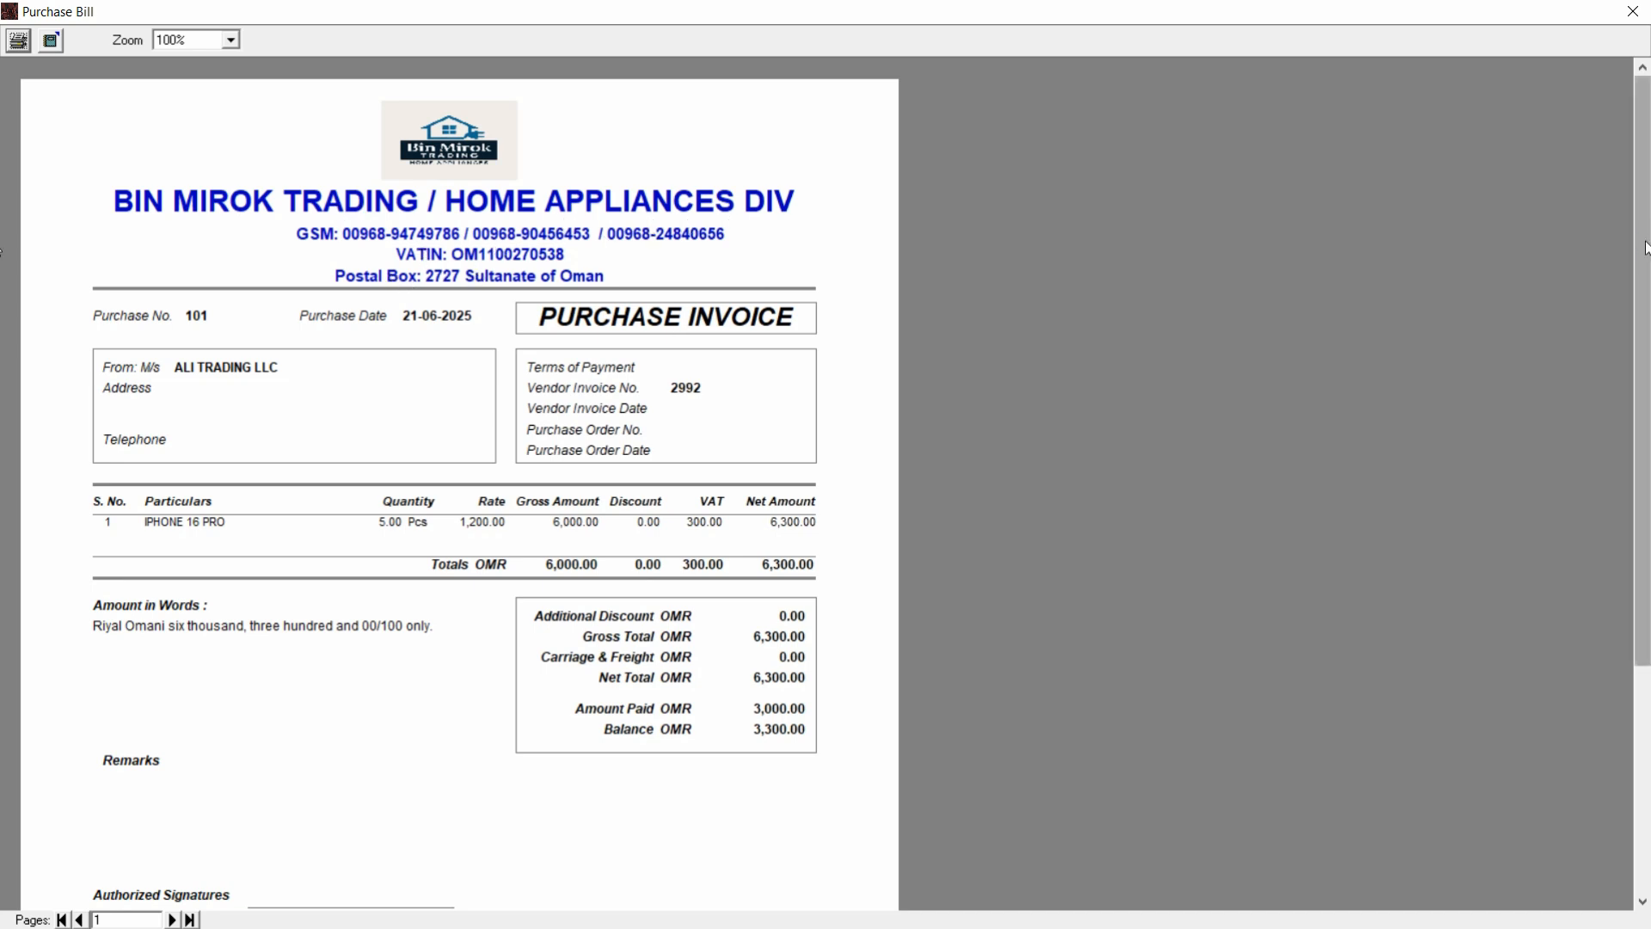
Cancel printing, close the purchase bill preview and form, and start a new sales invoice.
{"action": "left_click_drag", "start_coordinate": [1645, 247], "coordinate": [1645, 283]}
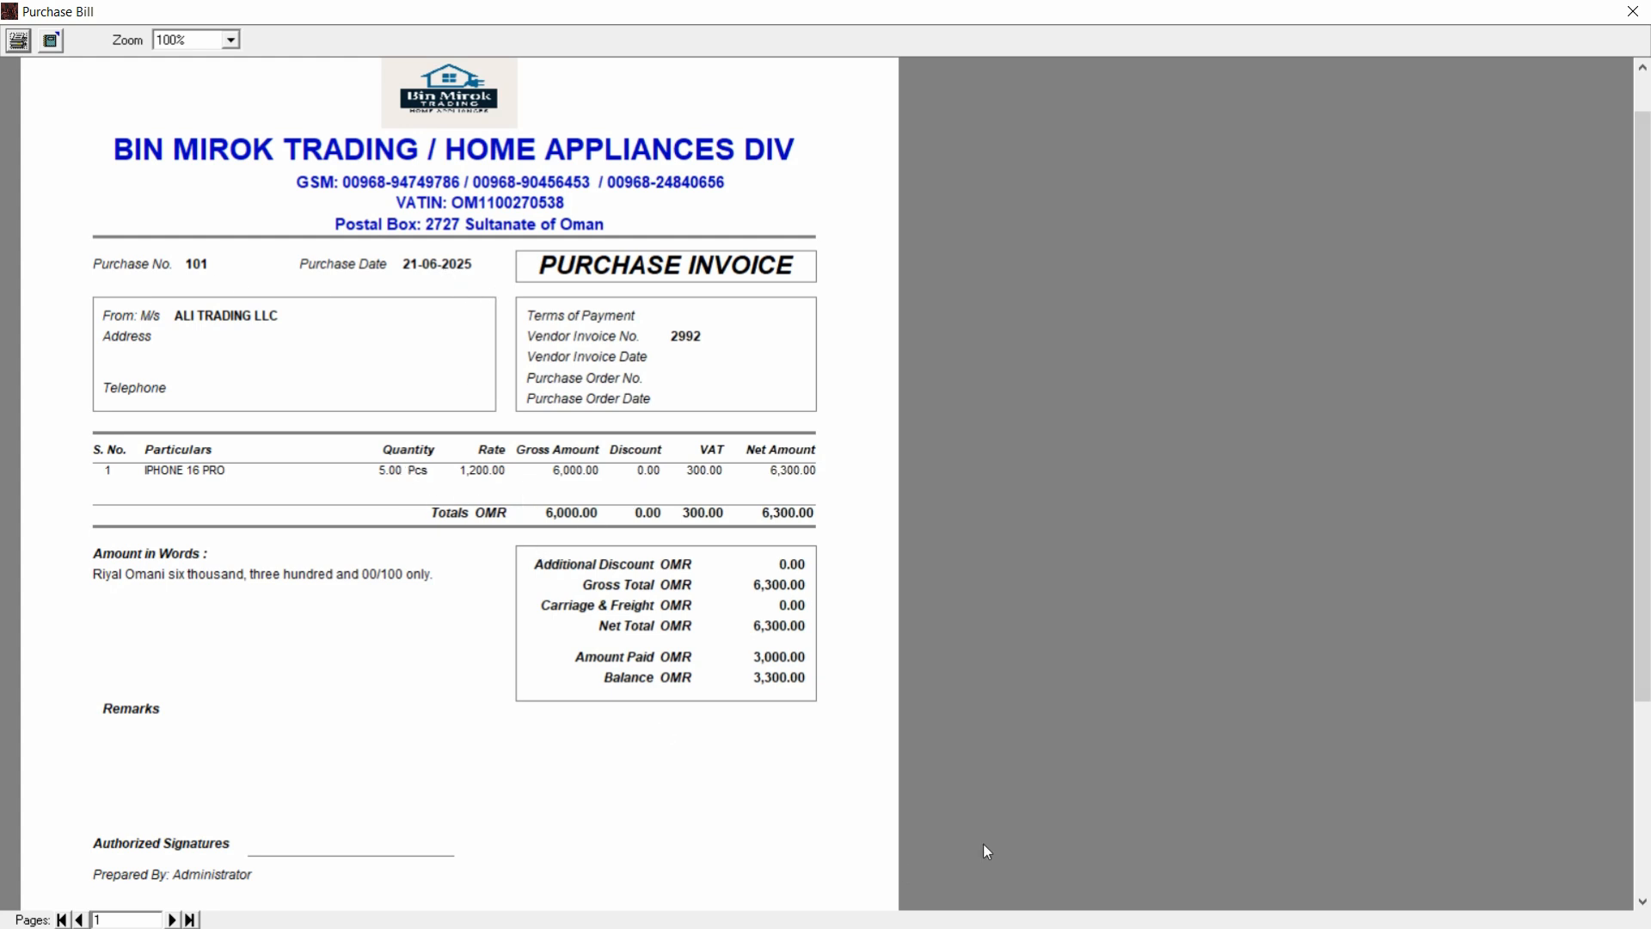
{"action": "mouse_move", "coordinate": [1643, 623]}
{"action": "left_mouse_down"}
{"action": "mouse_move", "coordinate": [1644, 682]}
{"action": "mouse_move", "coordinate": [1645, 592]}
{"action": "left_mouse_up"}
{"action": "left_click", "coordinate": [21, 41]}
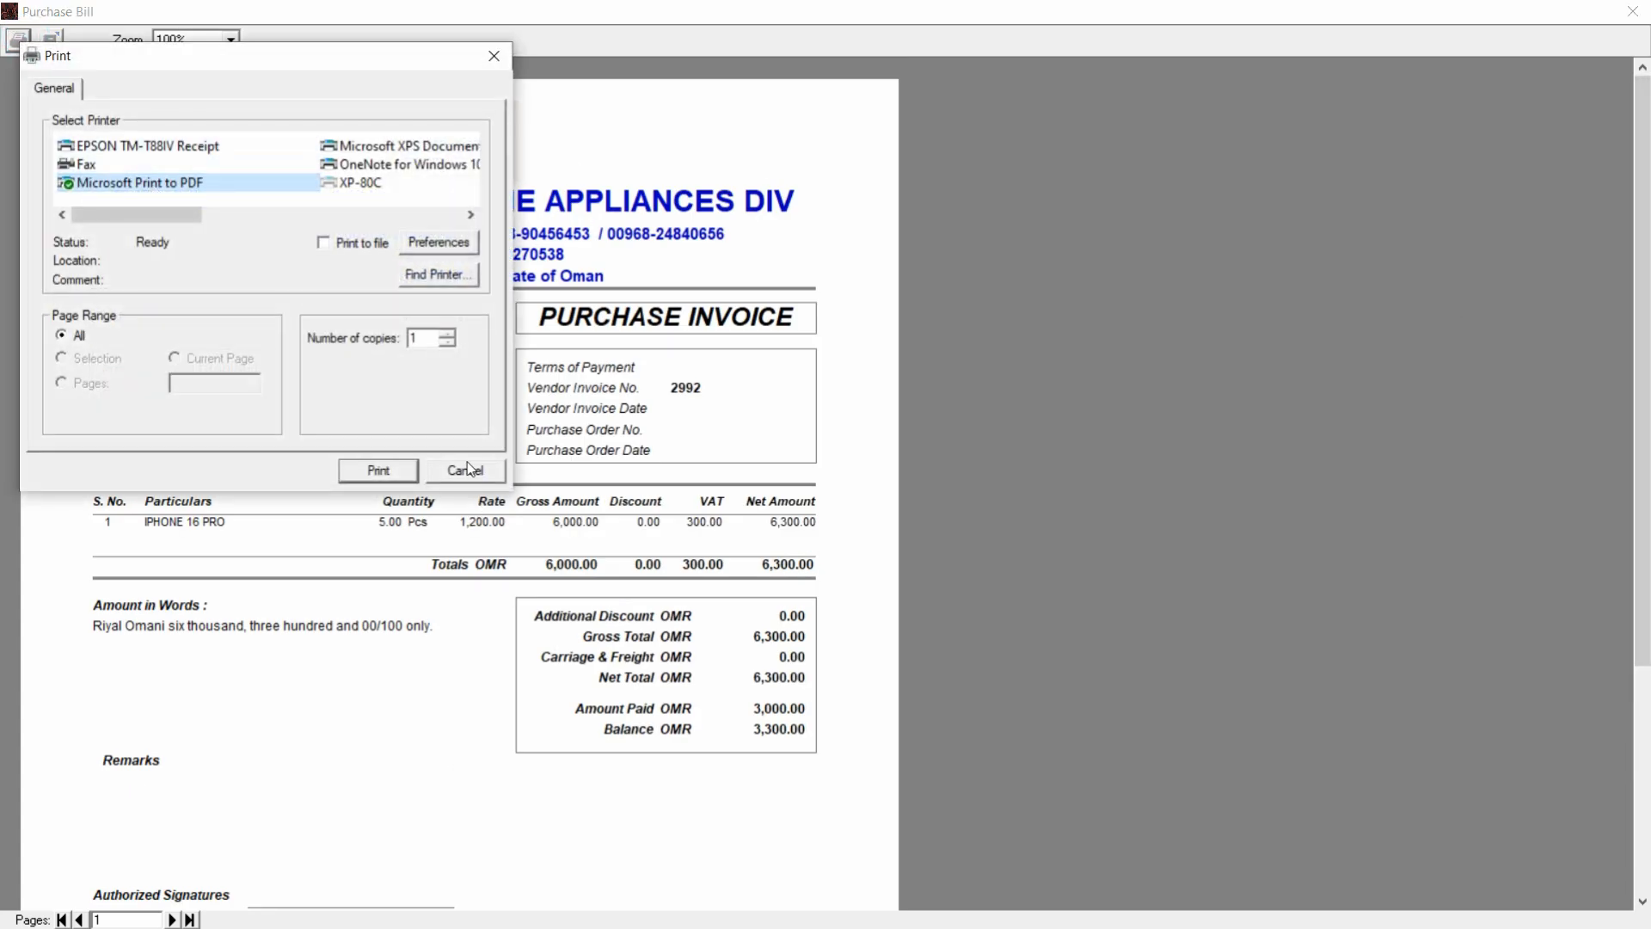
{"action": "left_click", "coordinate": [464, 473]}
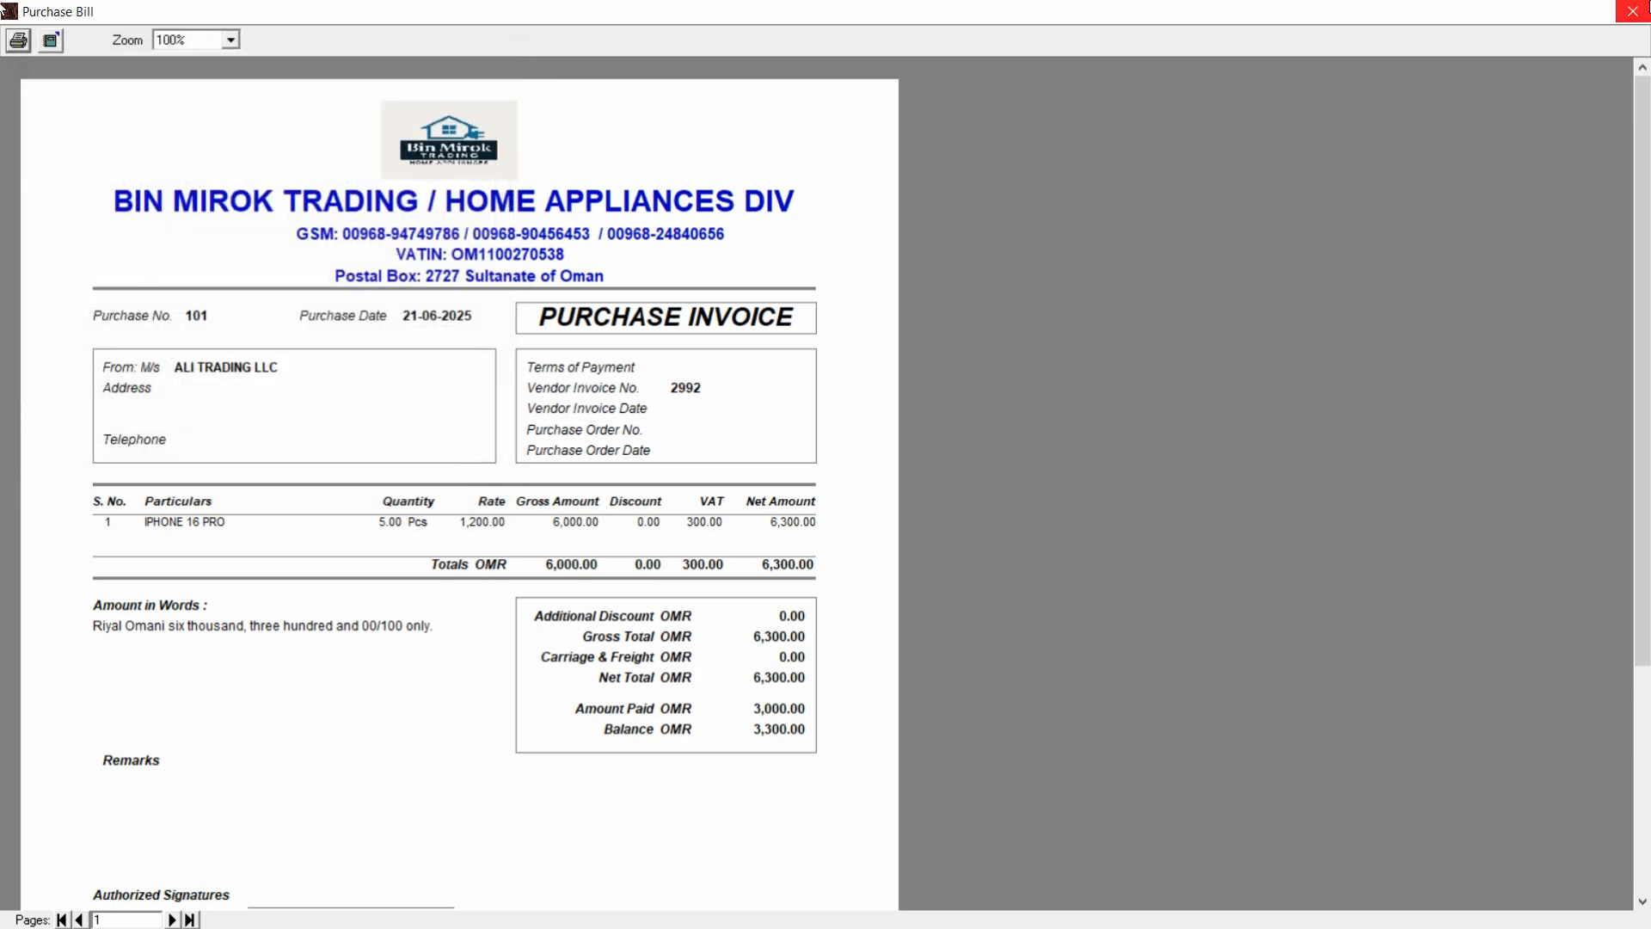
{"action": "left_click", "coordinate": [1632, 11]}
{"action": "left_click", "coordinate": [1038, 62]}
{"action": "left_click", "coordinate": [578, 510]}
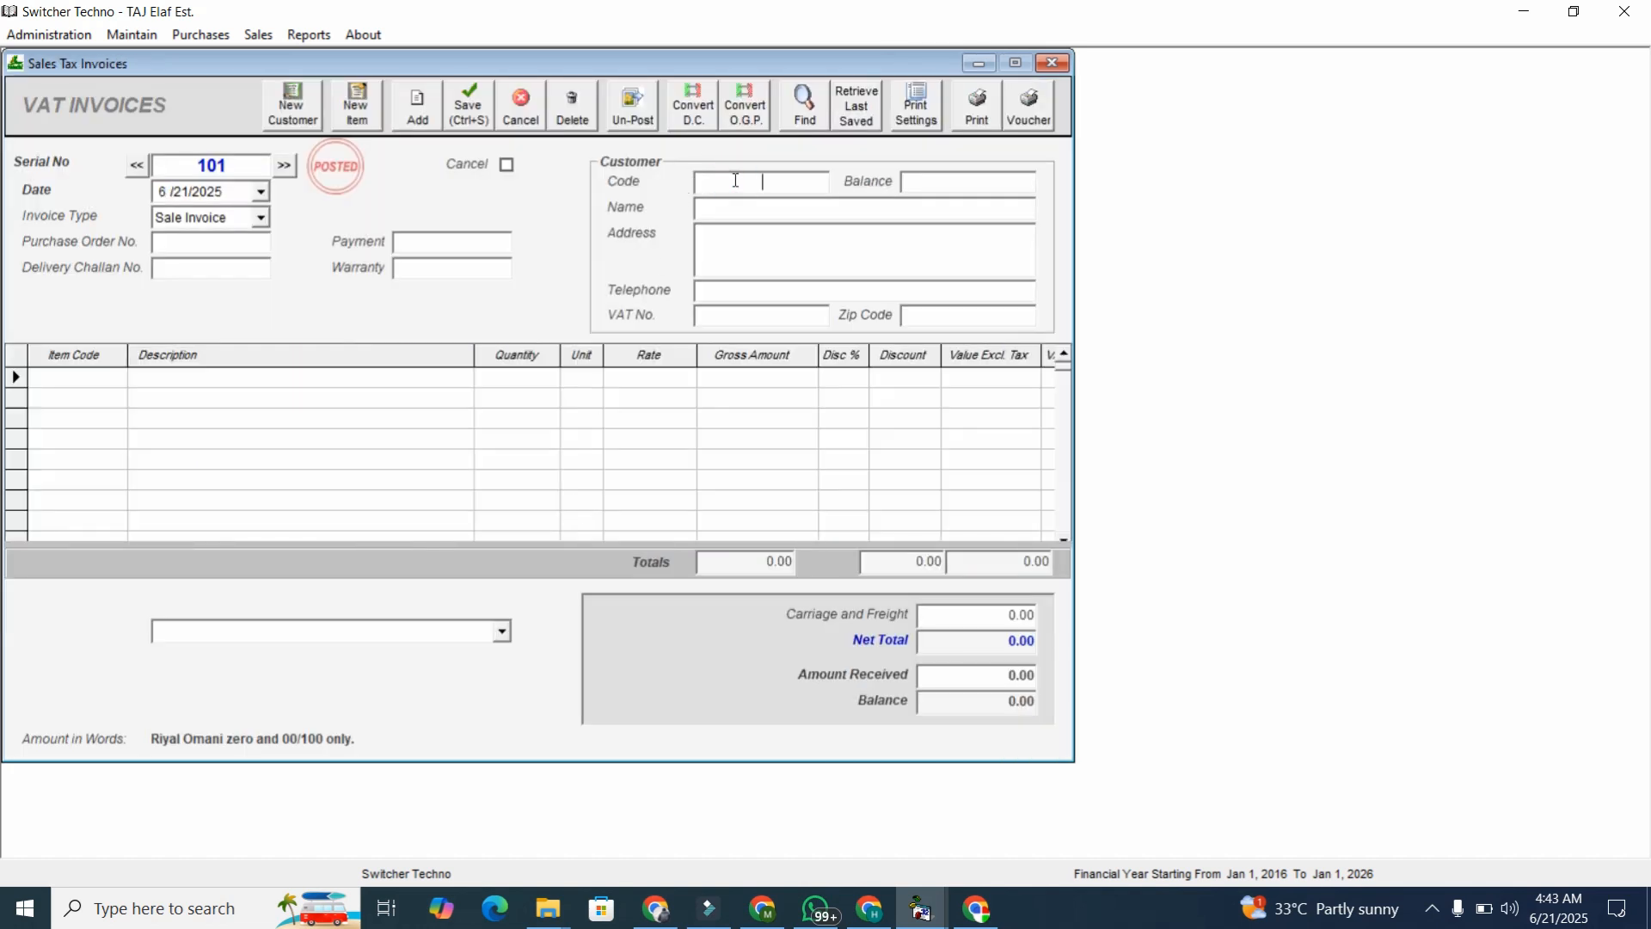
Browse the customer lookup and check the Credit Customers list in customer records.
{"action": "type", "text": "W"}
{"action": "key", "text": "Down"}
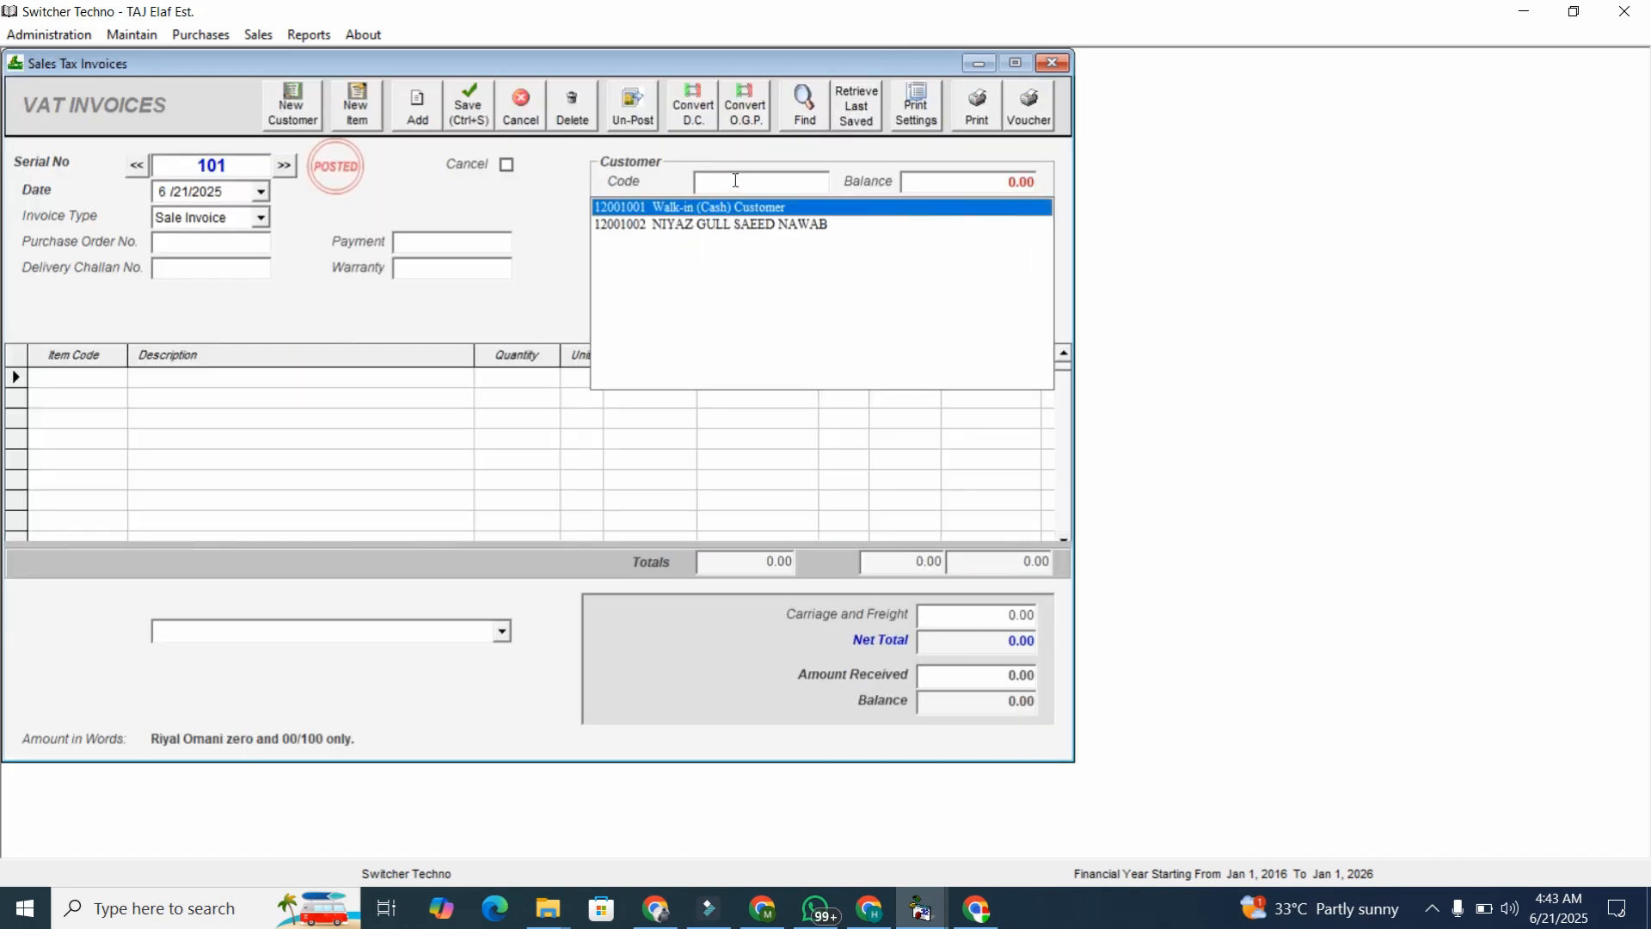
{"action": "key", "text": "Down"}
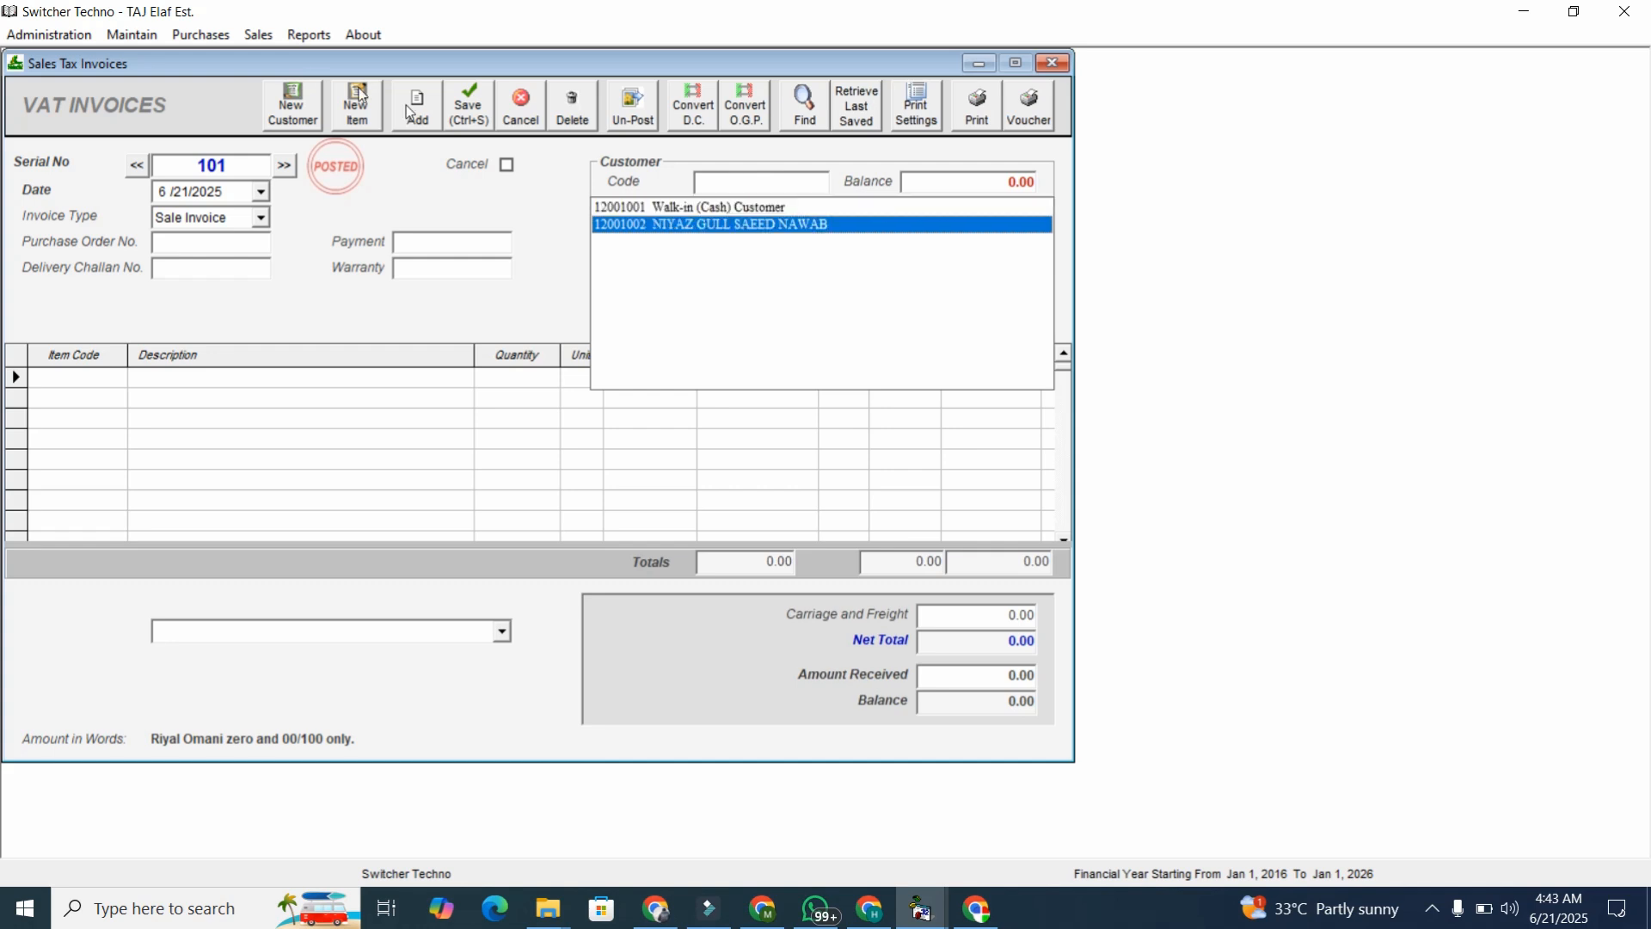
{"action": "left_click", "coordinate": [301, 98]}
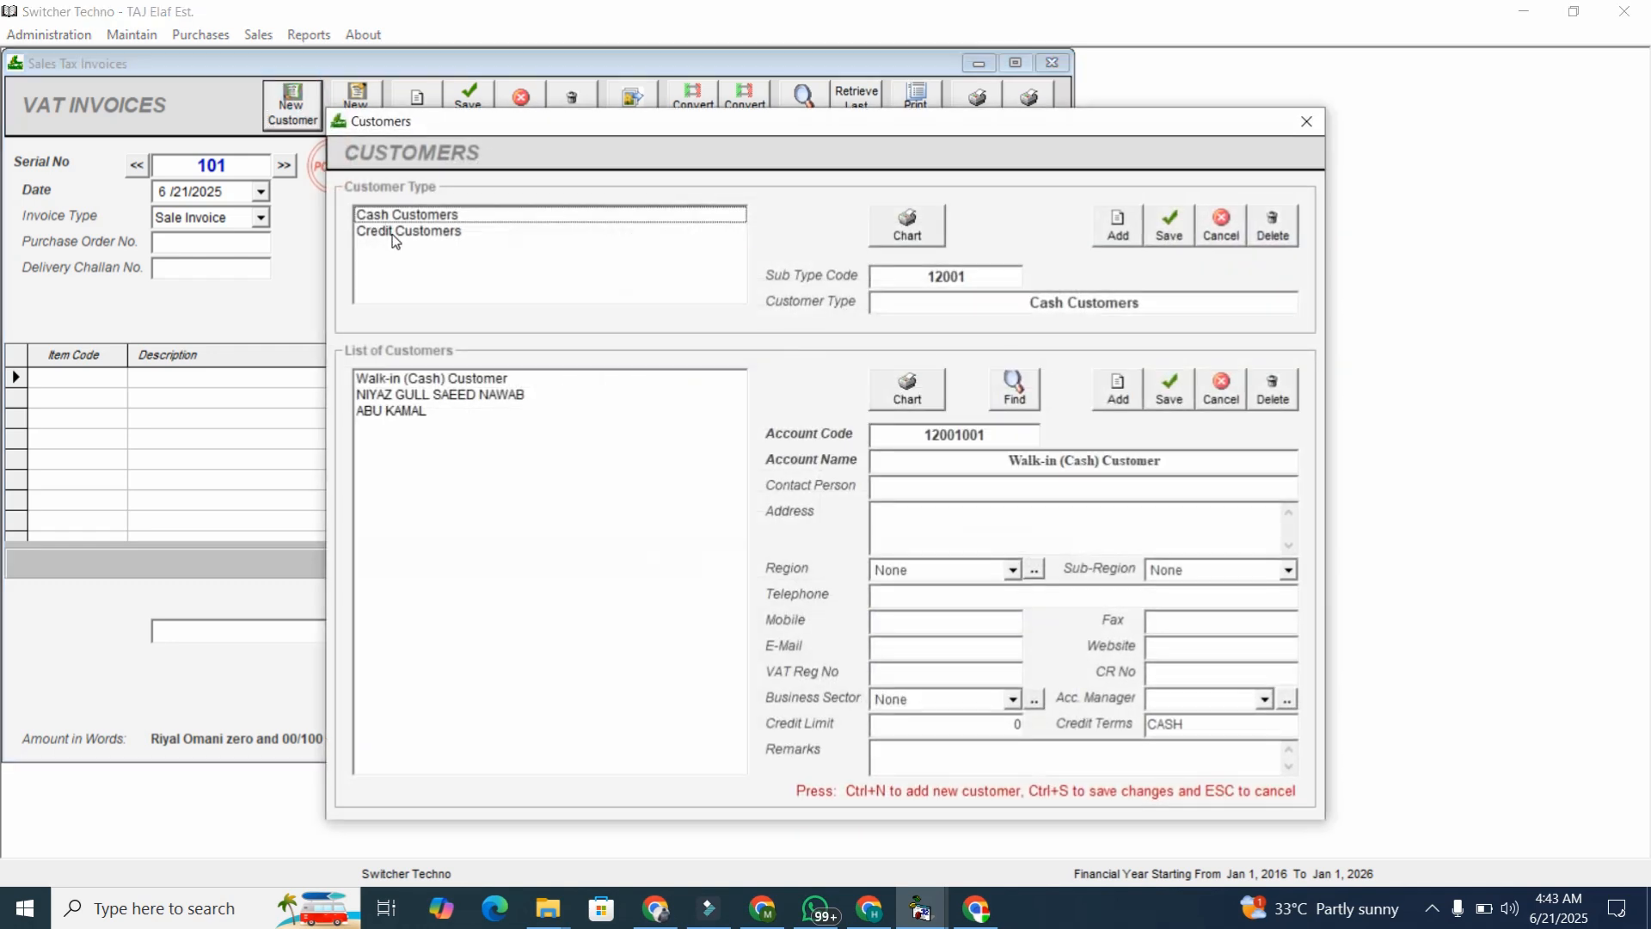
{"action": "left_click", "coordinate": [395, 232]}
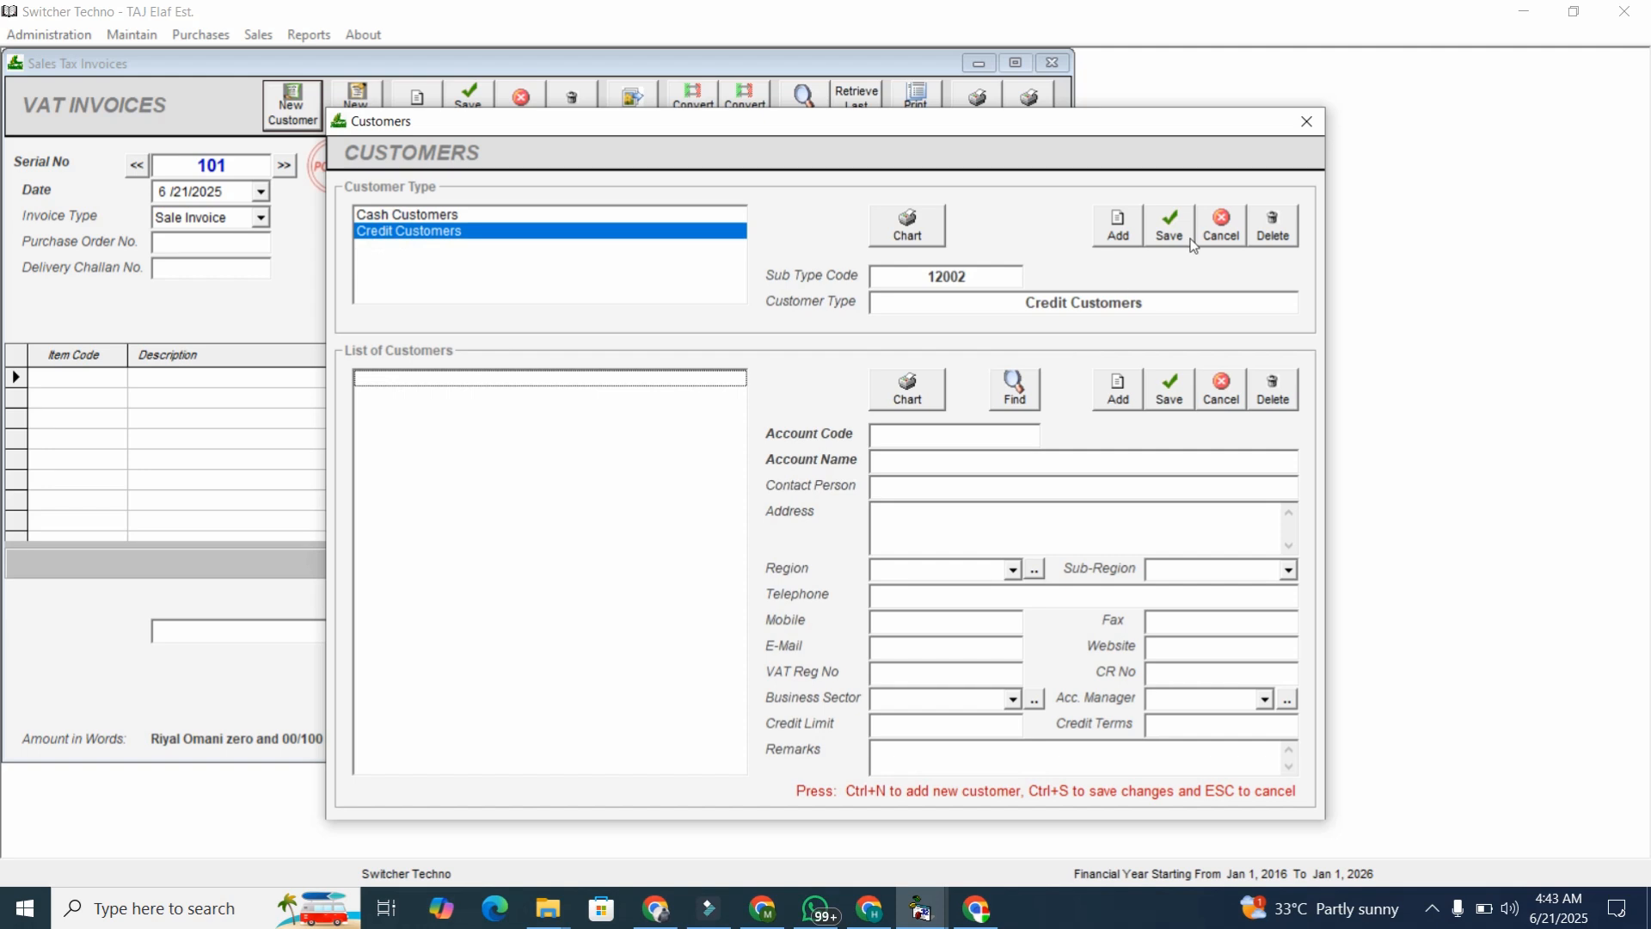
{"action": "left_click", "coordinate": [1307, 121]}
Put customer 12001002 on the invoice and enter their VAT number and telephone.
{"action": "left_click", "coordinate": [792, 186]}
{"action": "key", "text": "Down"}
{"action": "key", "text": "Down"}
{"action": "key", "text": "Down"}
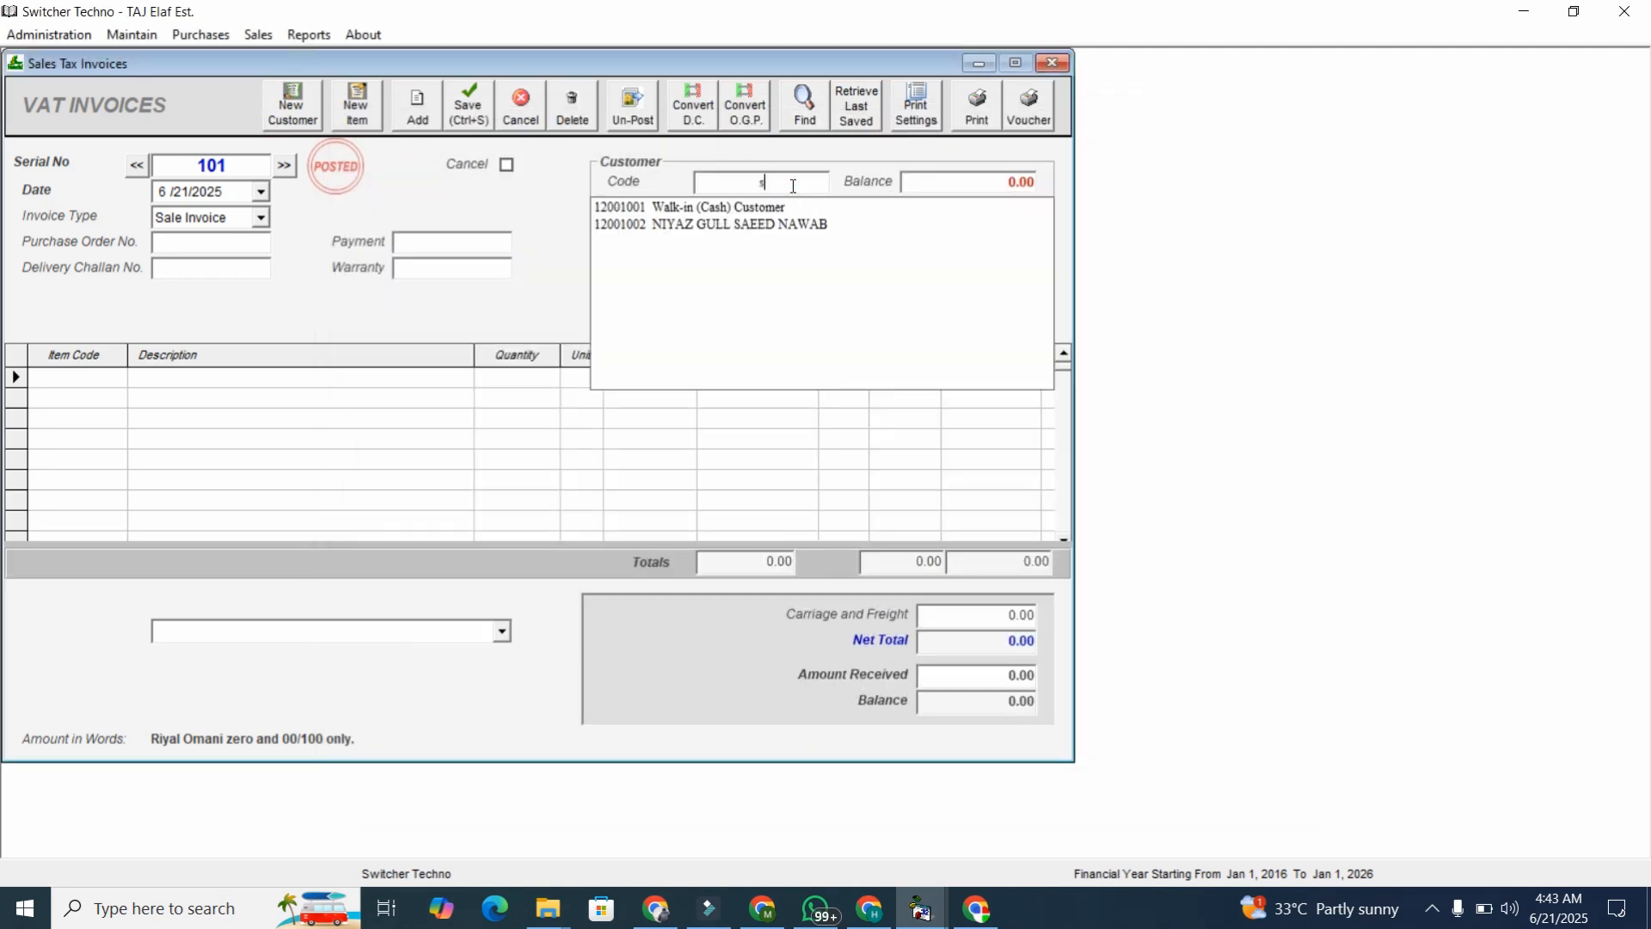
{"action": "key", "text": "Return"}
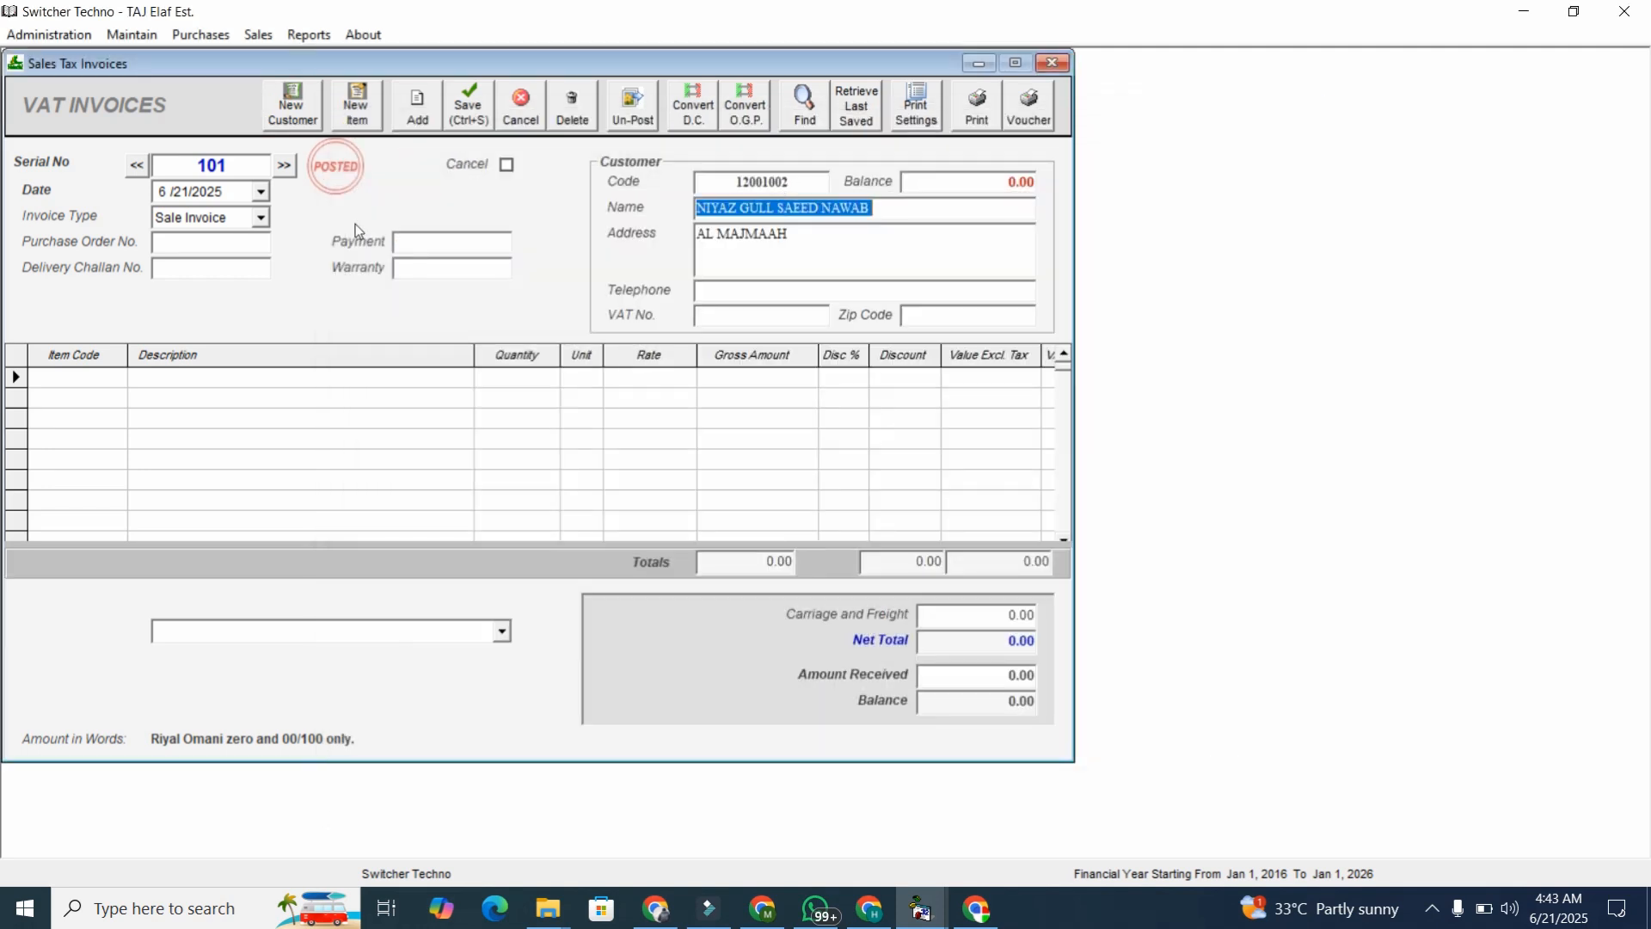
{"action": "left_click", "coordinate": [800, 316]}
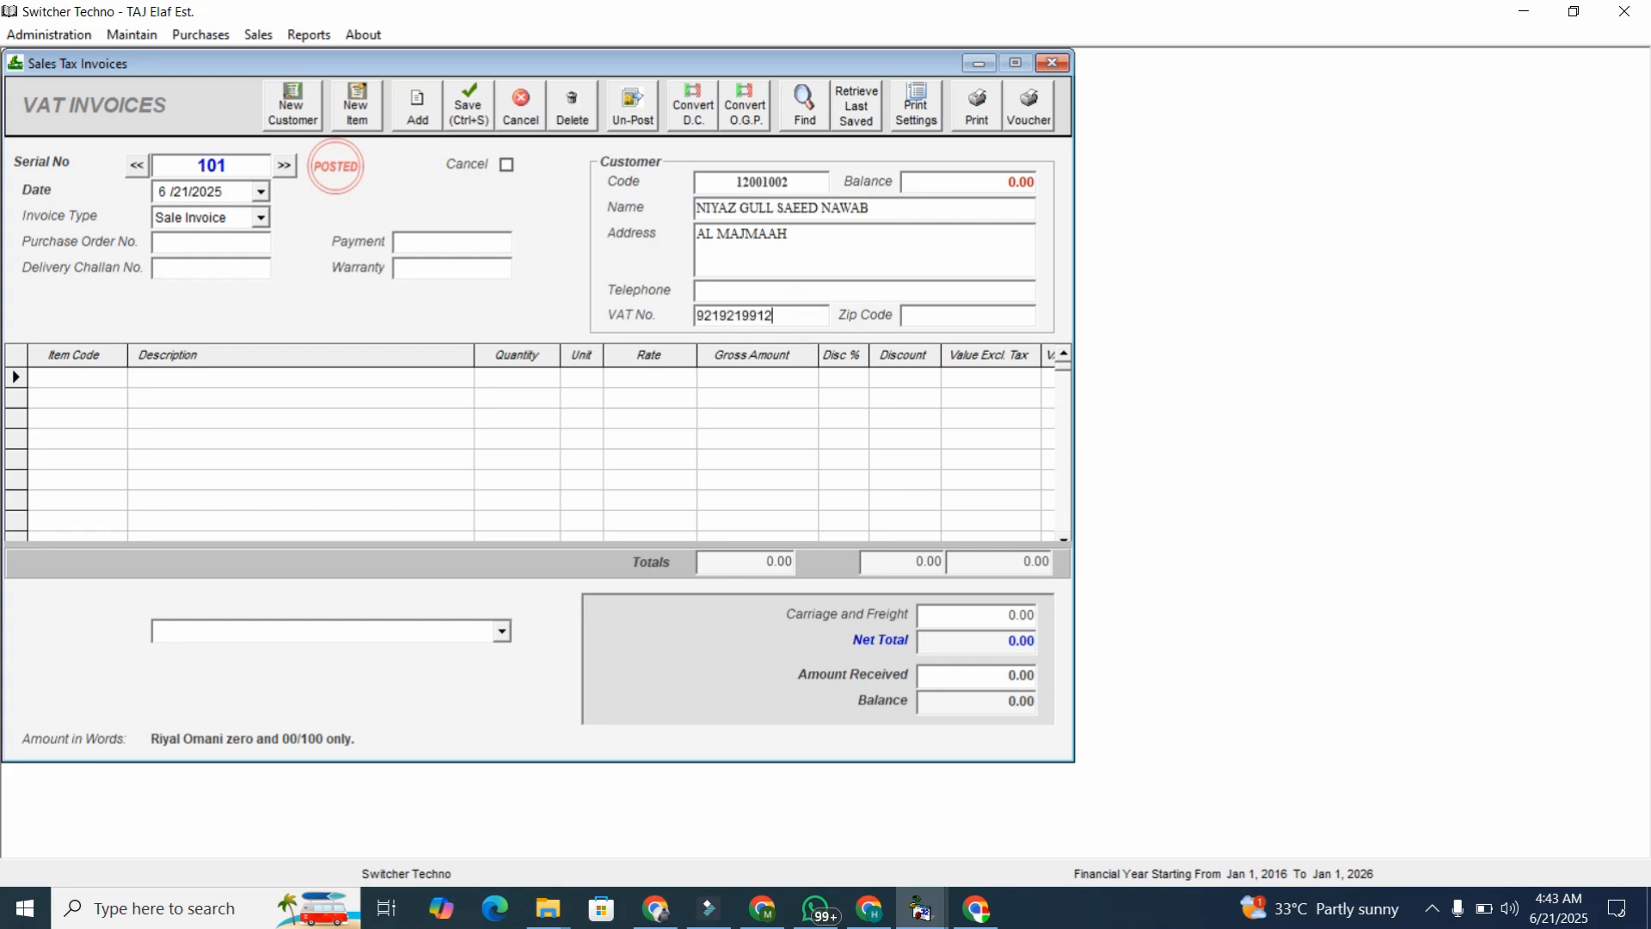
{"action": "left_click", "coordinate": [103, 388]}
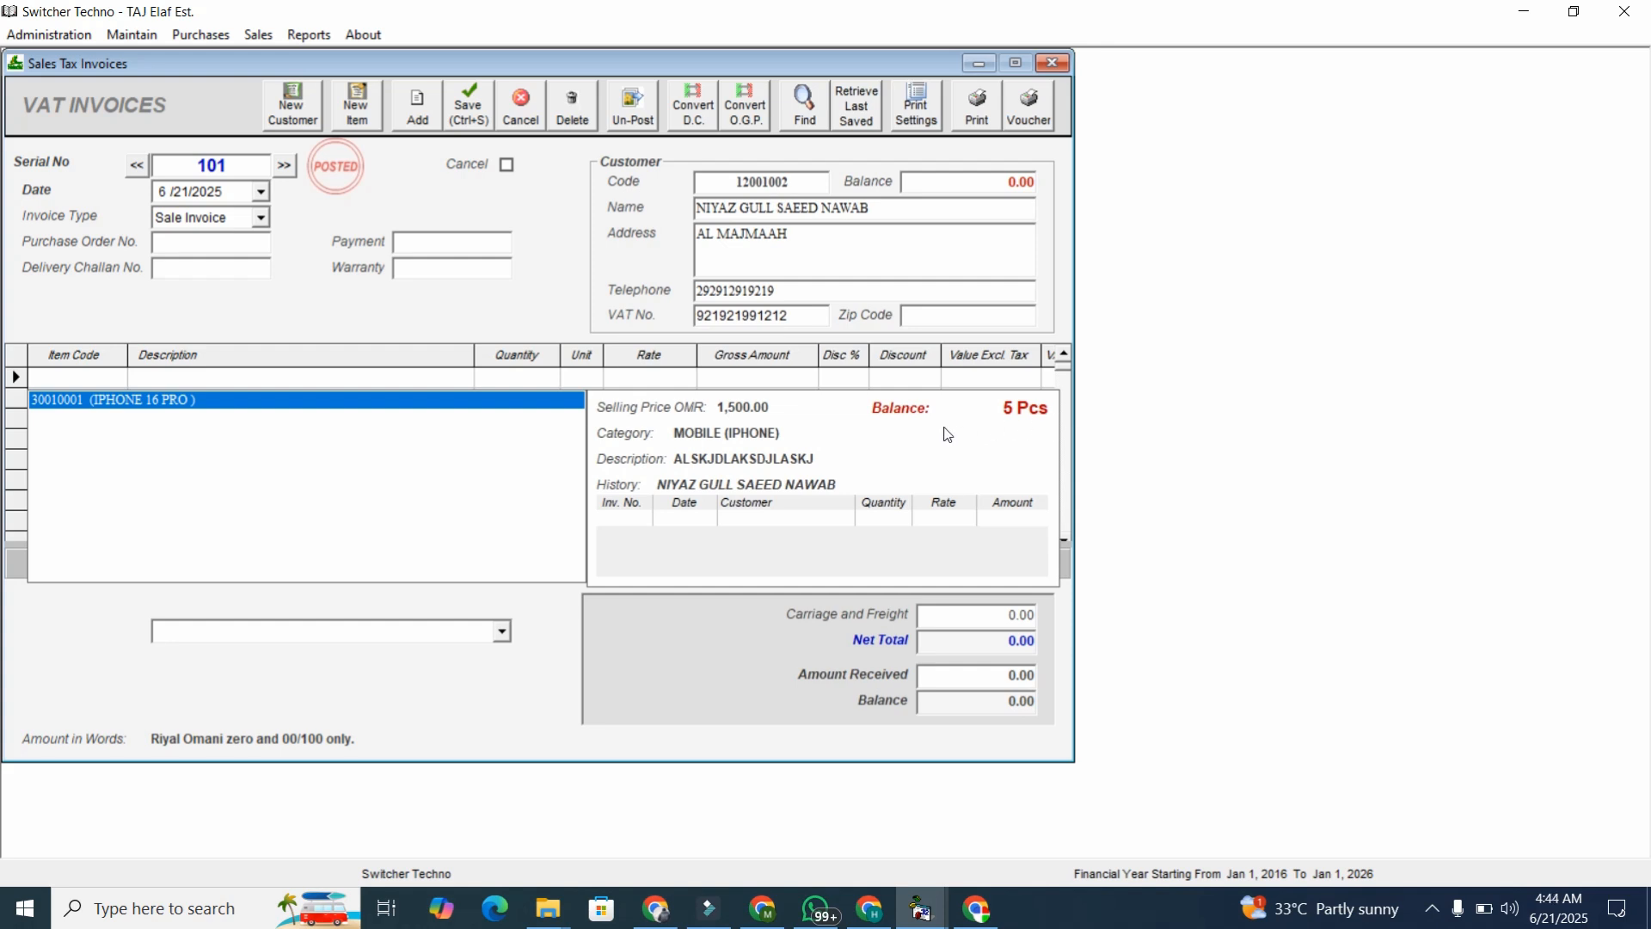
Bill 2 IPHONE 16 PRO at 1500.00 with VAT, assign ALRAJI, and print invoice MEC-101.
{"action": "key", "text": "Return"}
{"action": "type", "text": "2"}
{"action": "key", "text": "Return"}
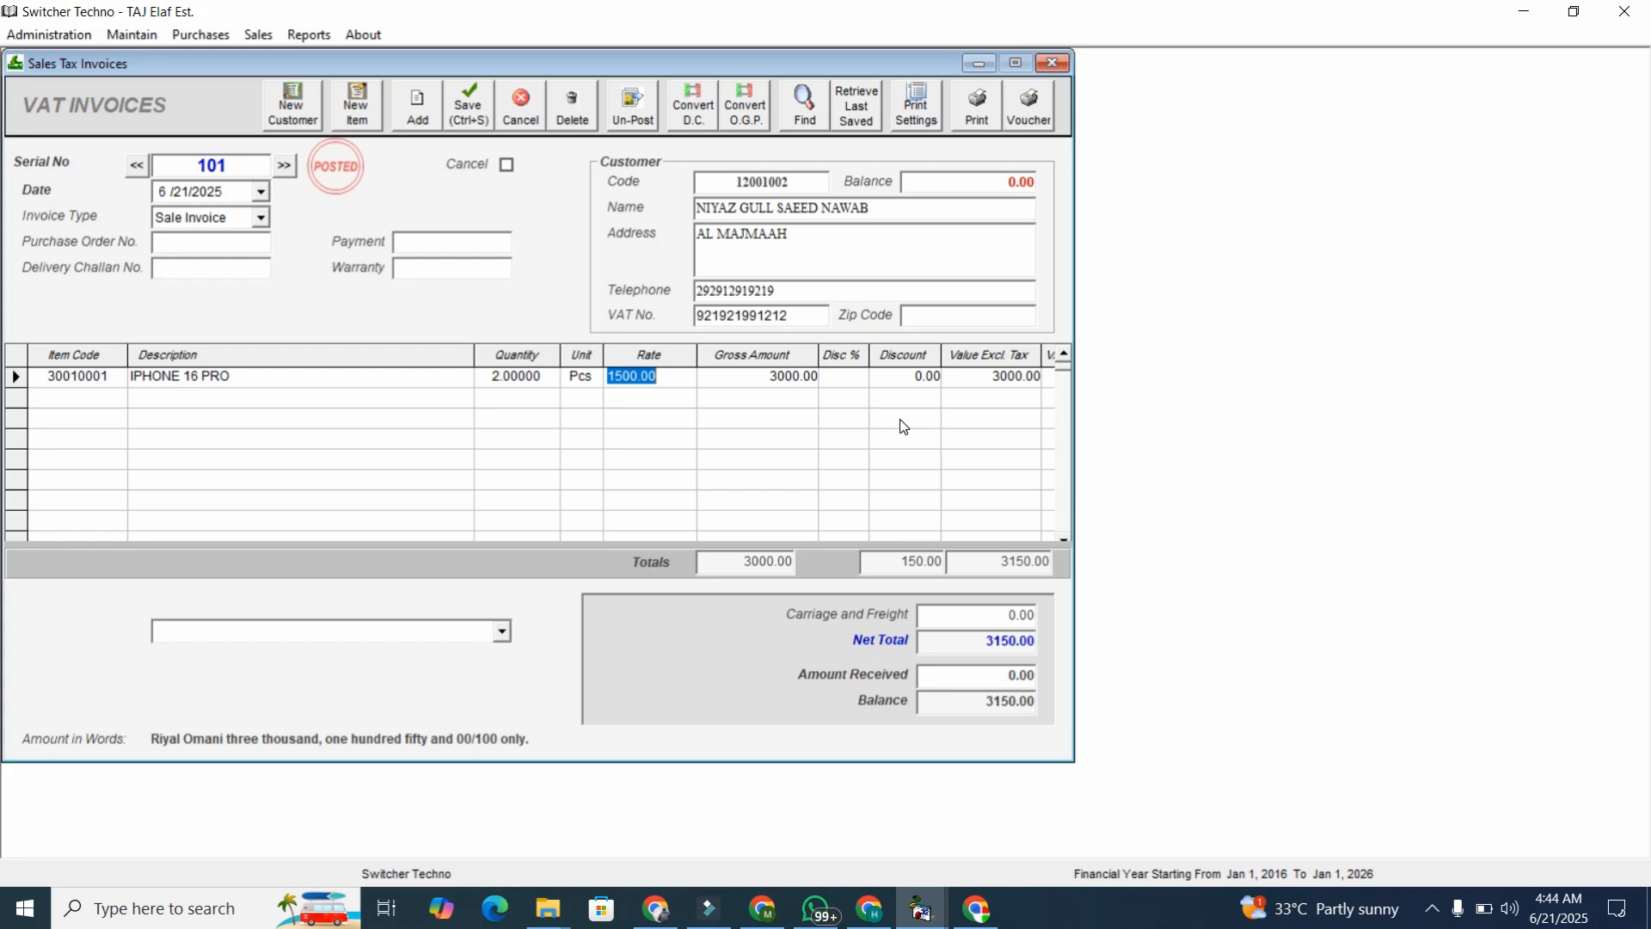
{"action": "key", "text": "Return"}
{"action": "key", "text": "Return"}
{"action": "key", "text": "Return"}
{"action": "key", "text": "Return"}
{"action": "key", "text": "Return"}
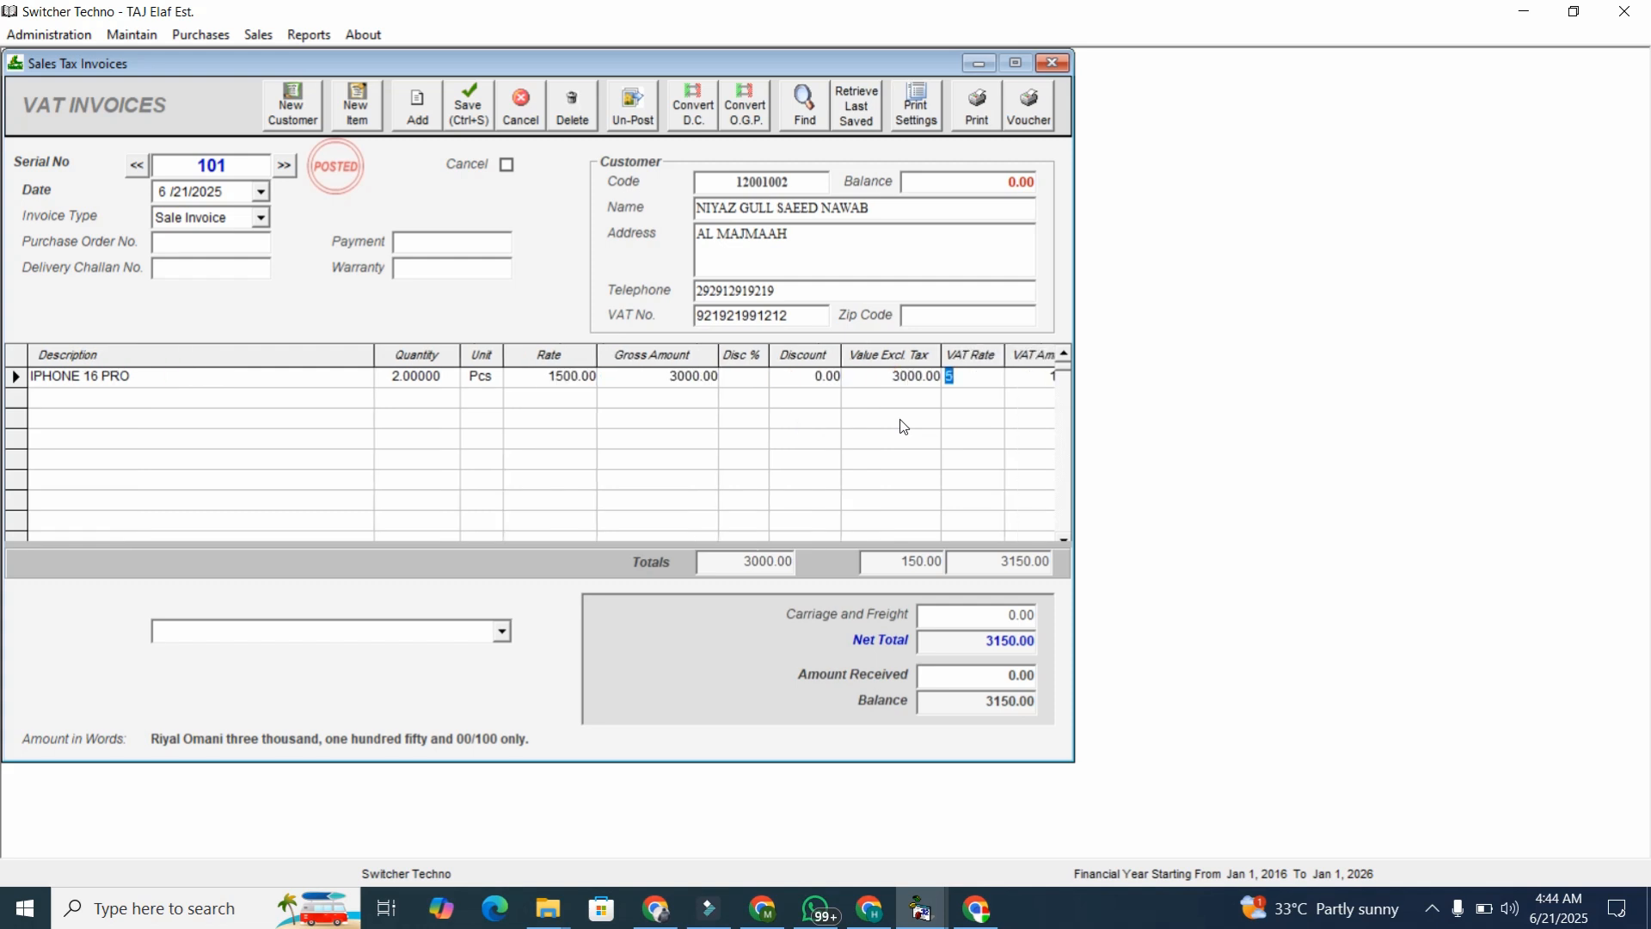
{"action": "key", "text": "Return"}
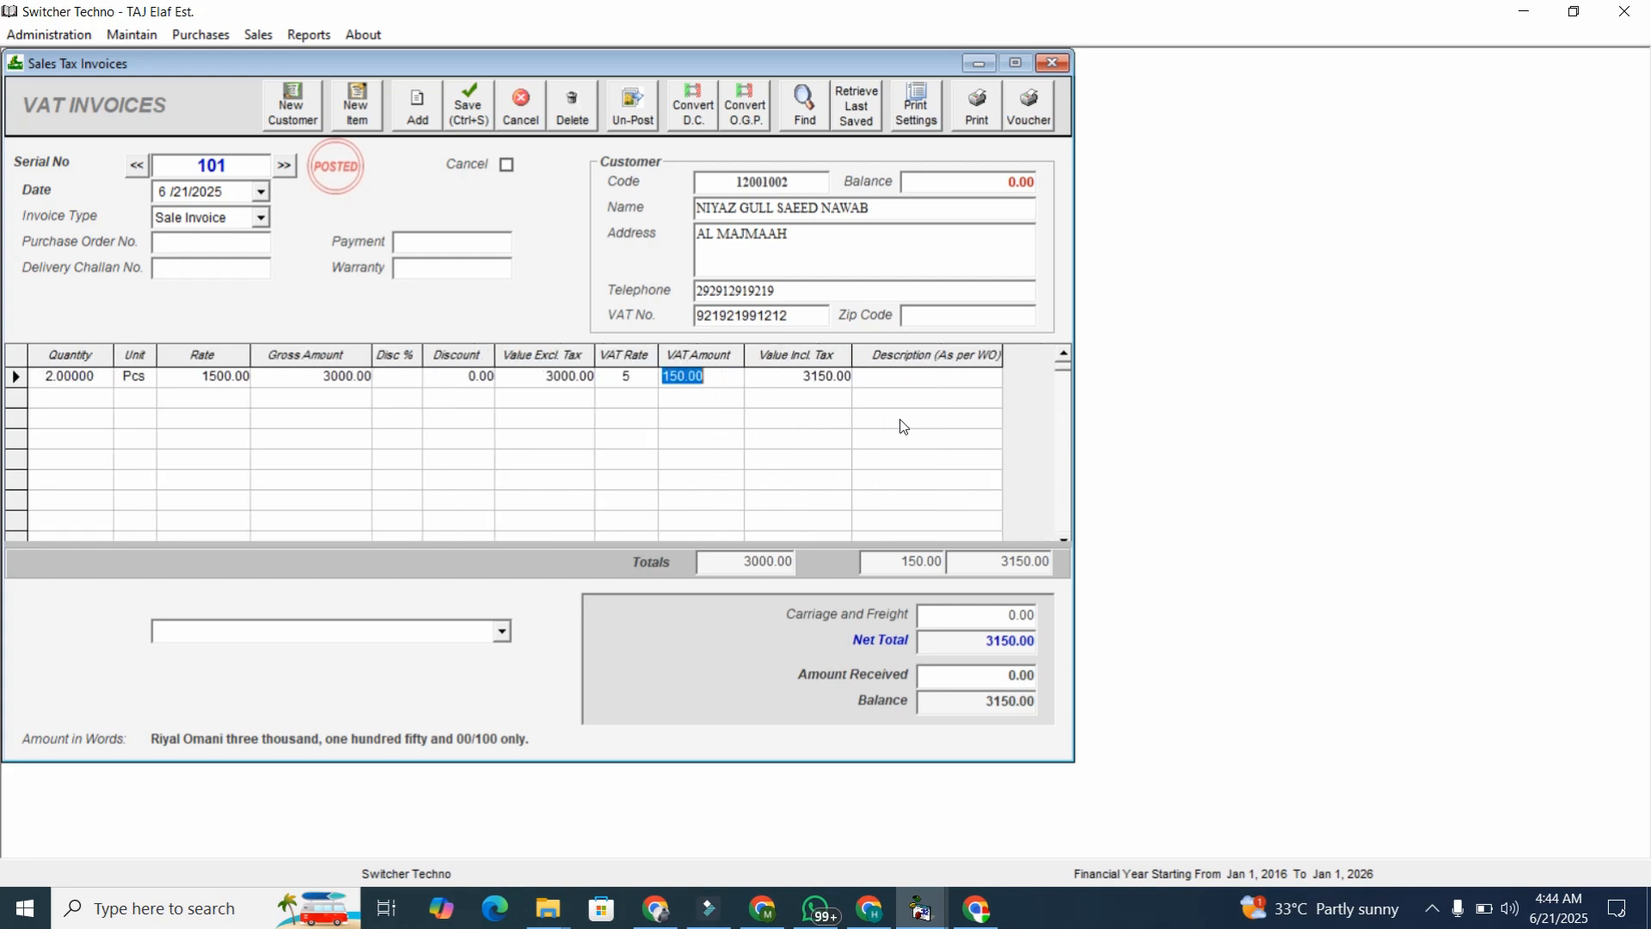
{"action": "key", "text": "Return"}
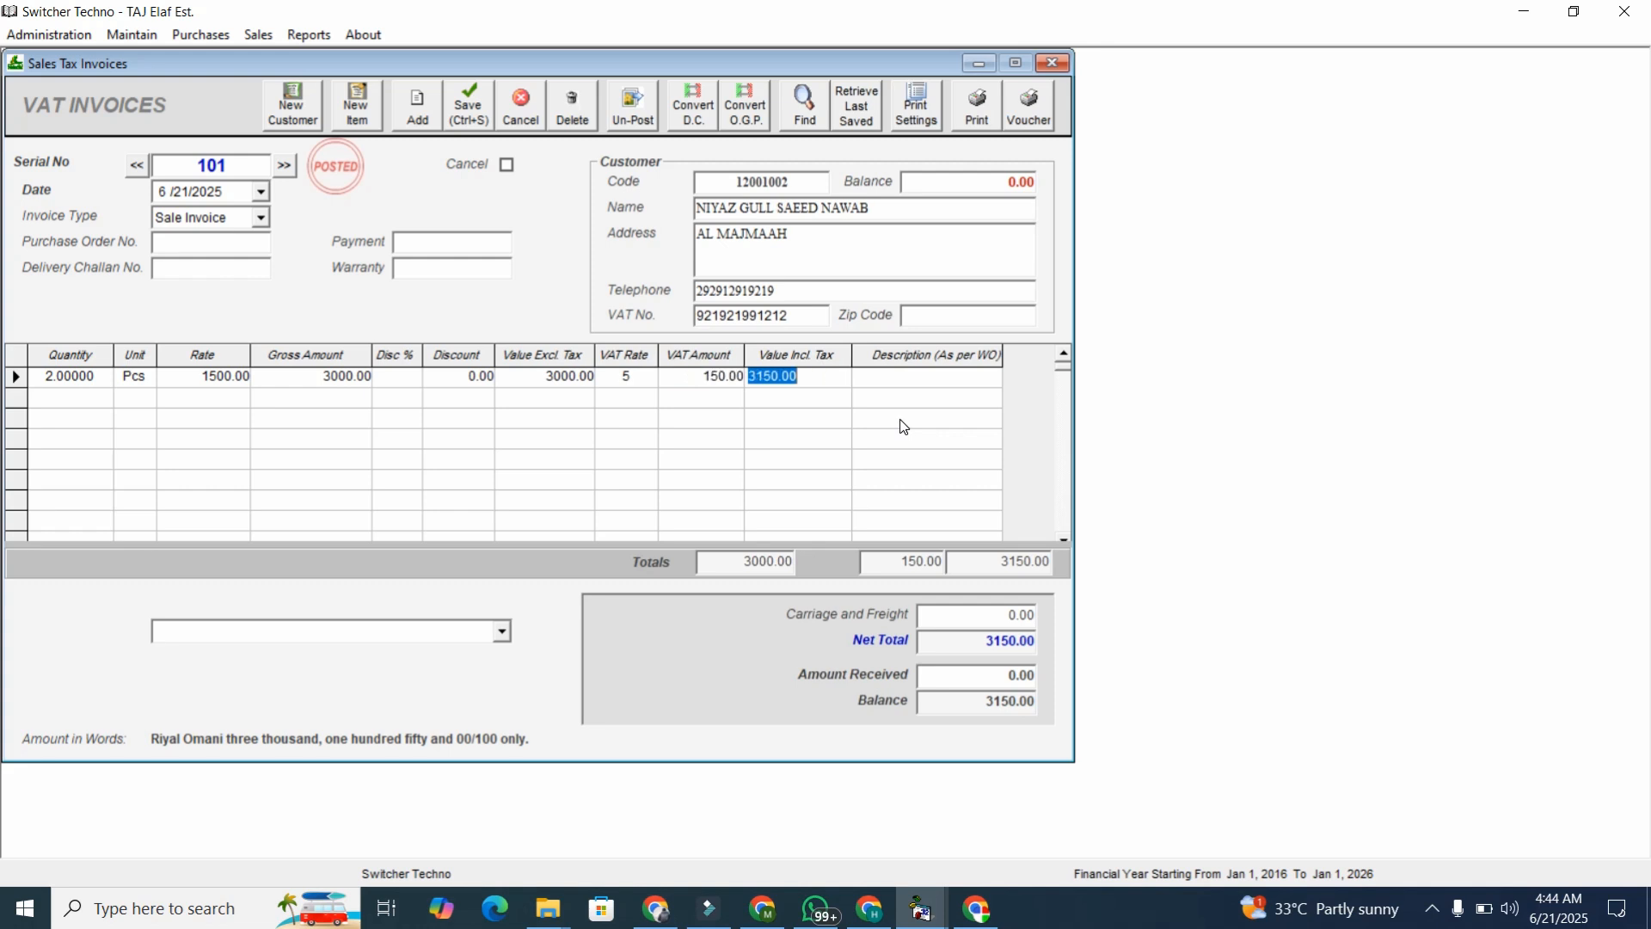
{"action": "left_click", "coordinate": [501, 631]}
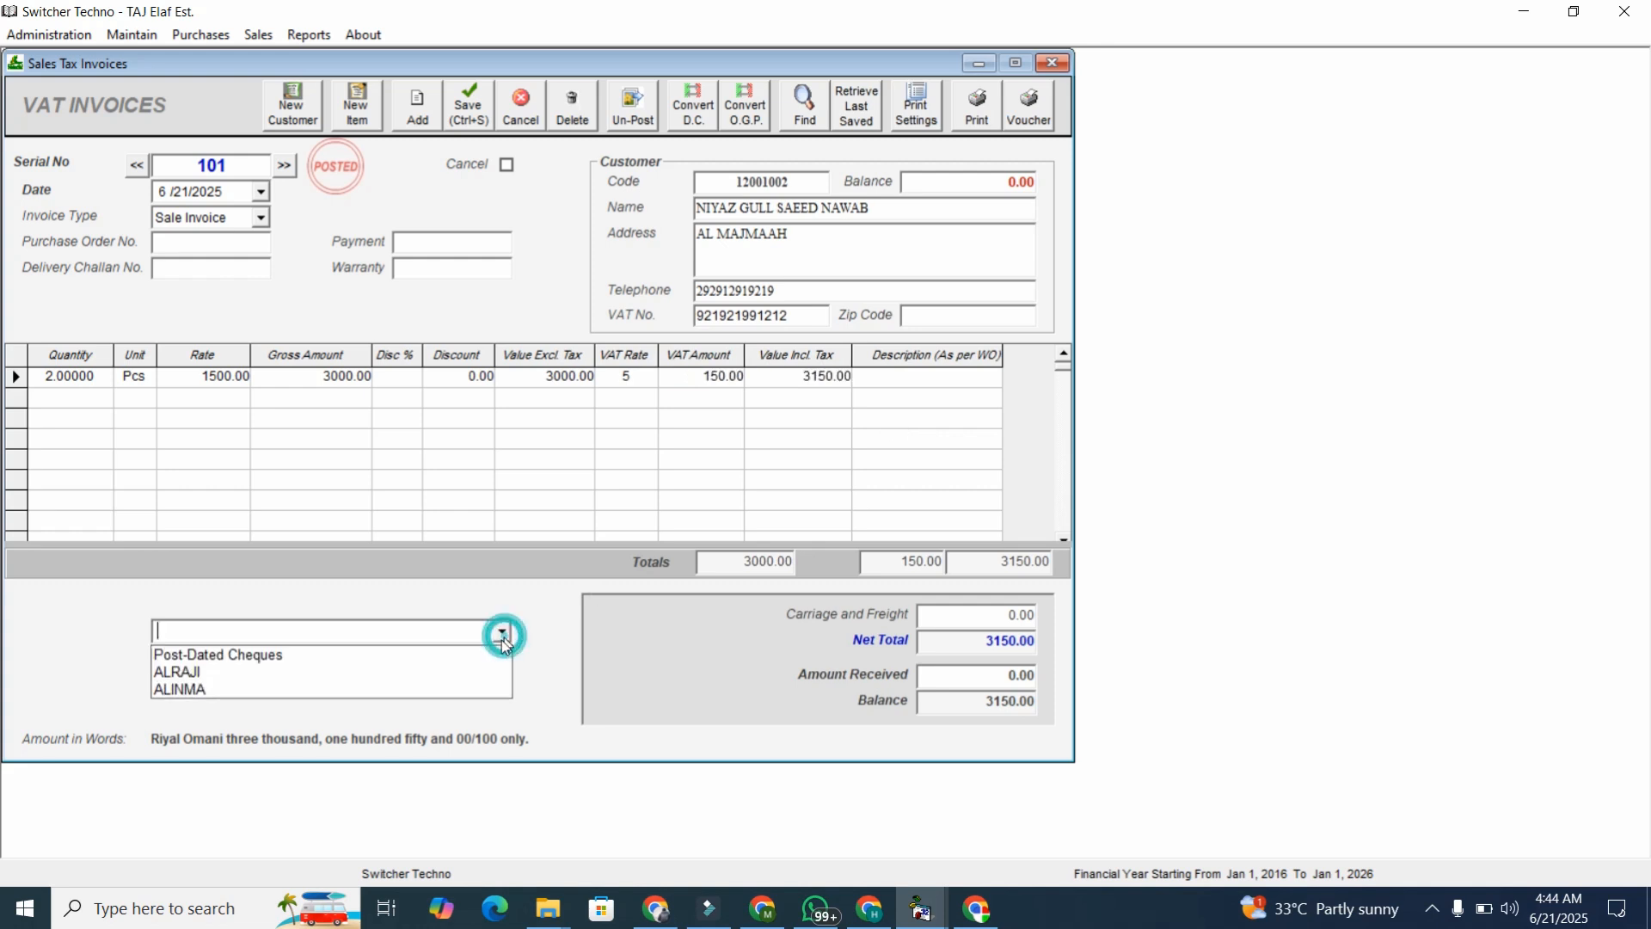
{"action": "left_click", "coordinate": [497, 672]}
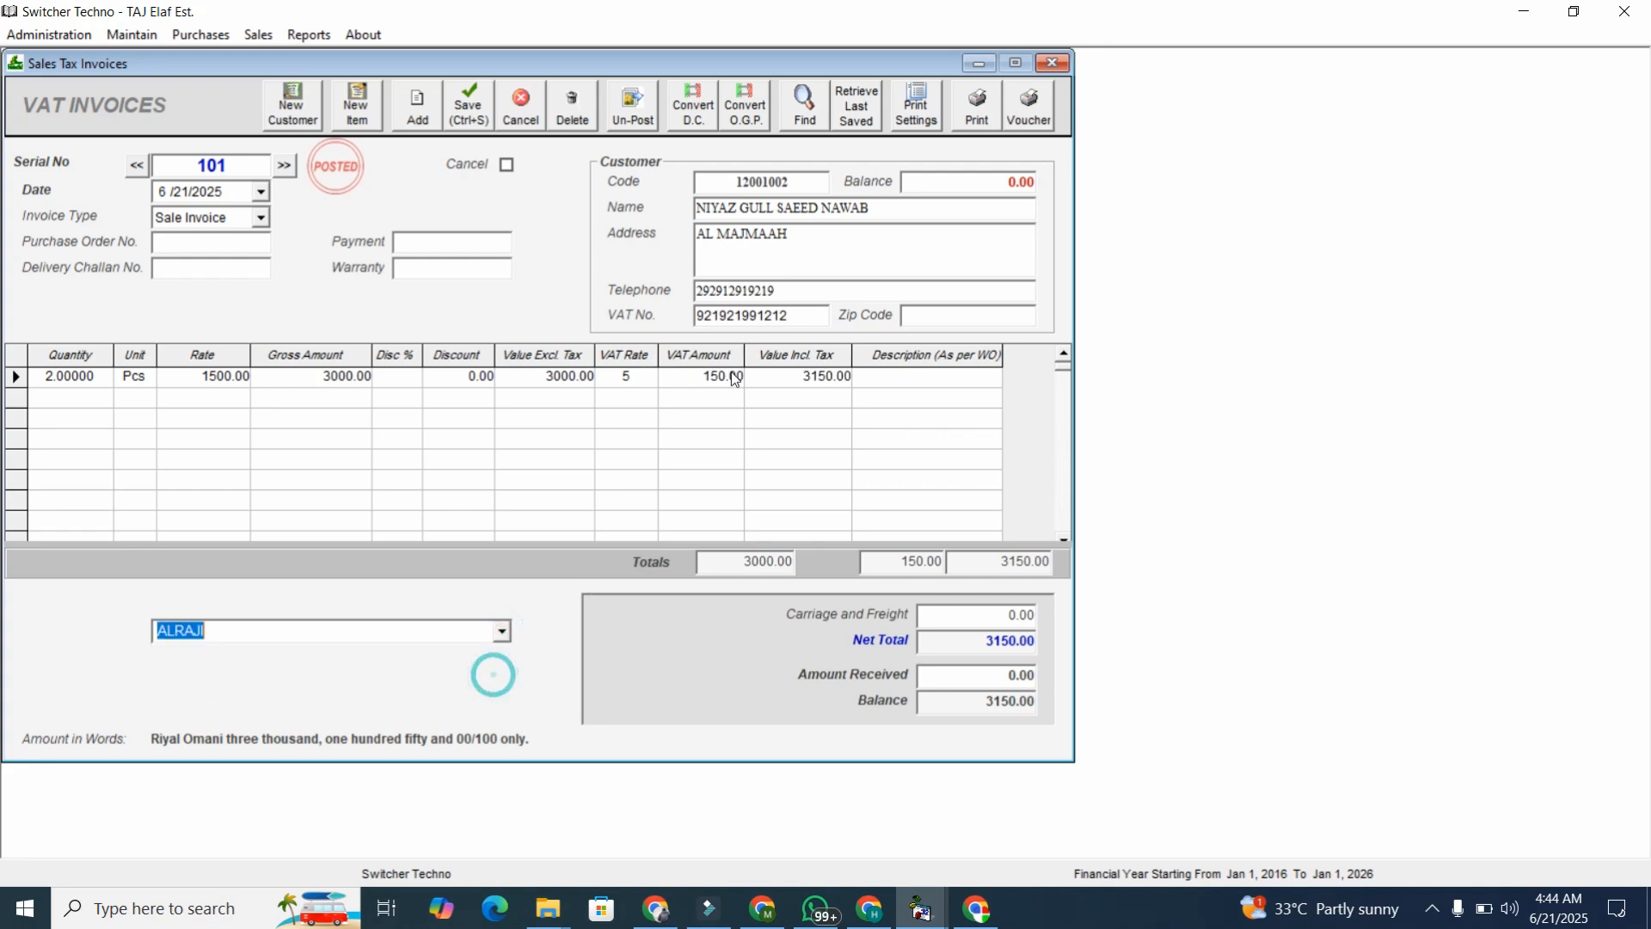
{"action": "left_click", "coordinate": [980, 105]}
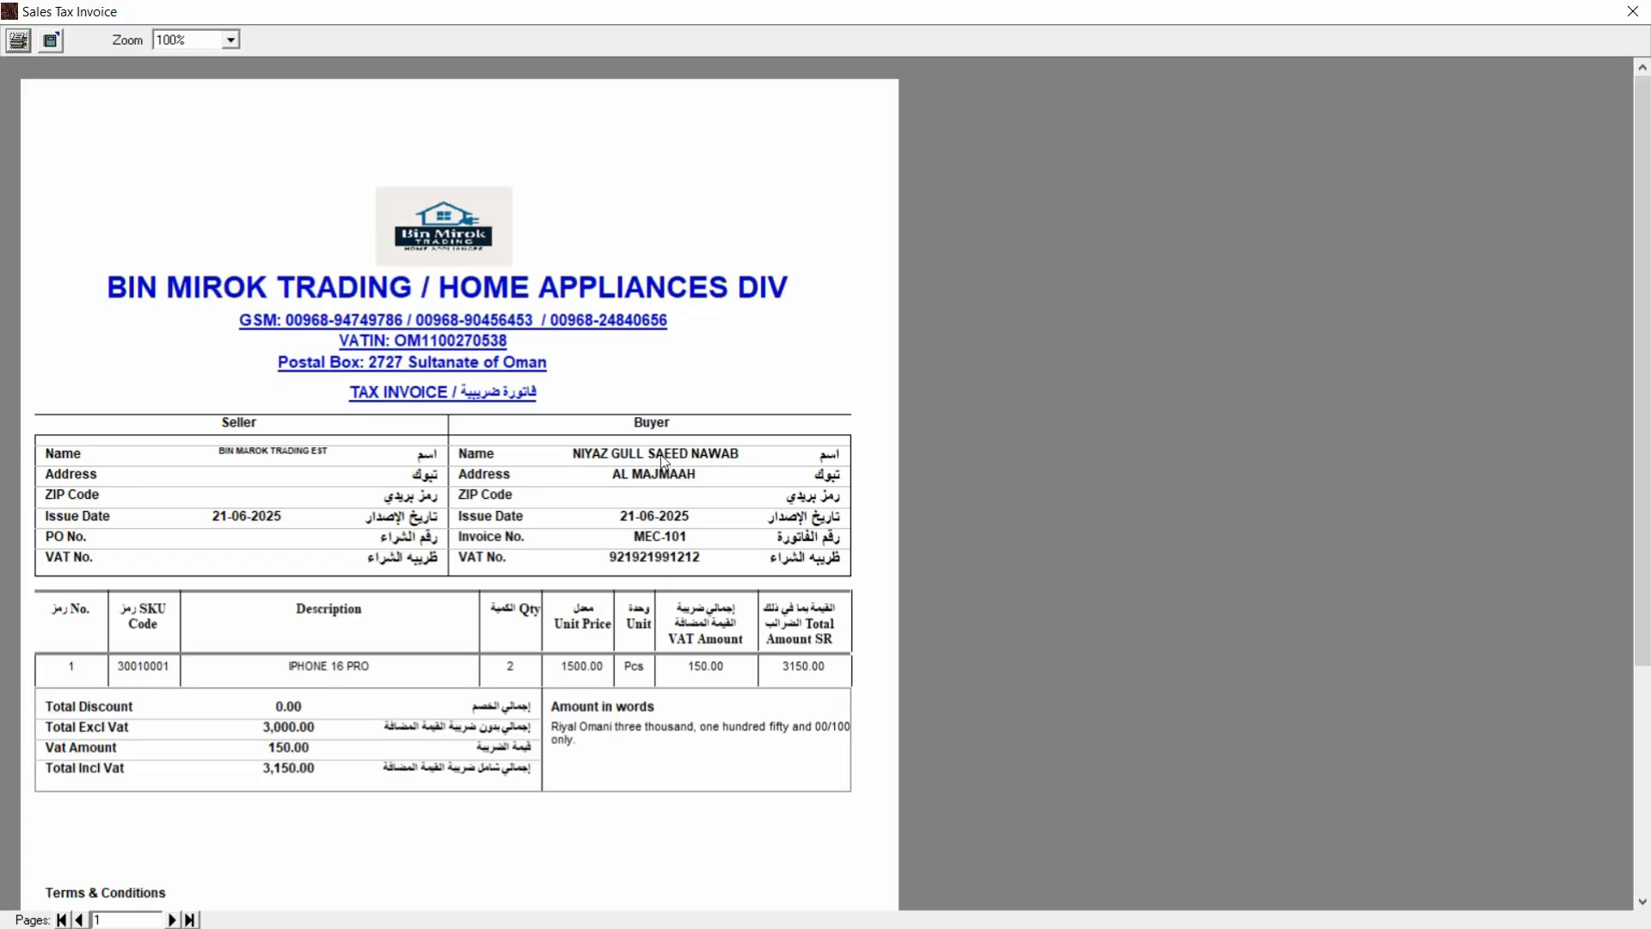
Review the MEC-101 preview at 150% zoom, scrolling to the item line and 3150.00 total.
{"action": "scroll", "coordinate": [2, 341], "scroll_direction": "down", "scroll_amount": 2}
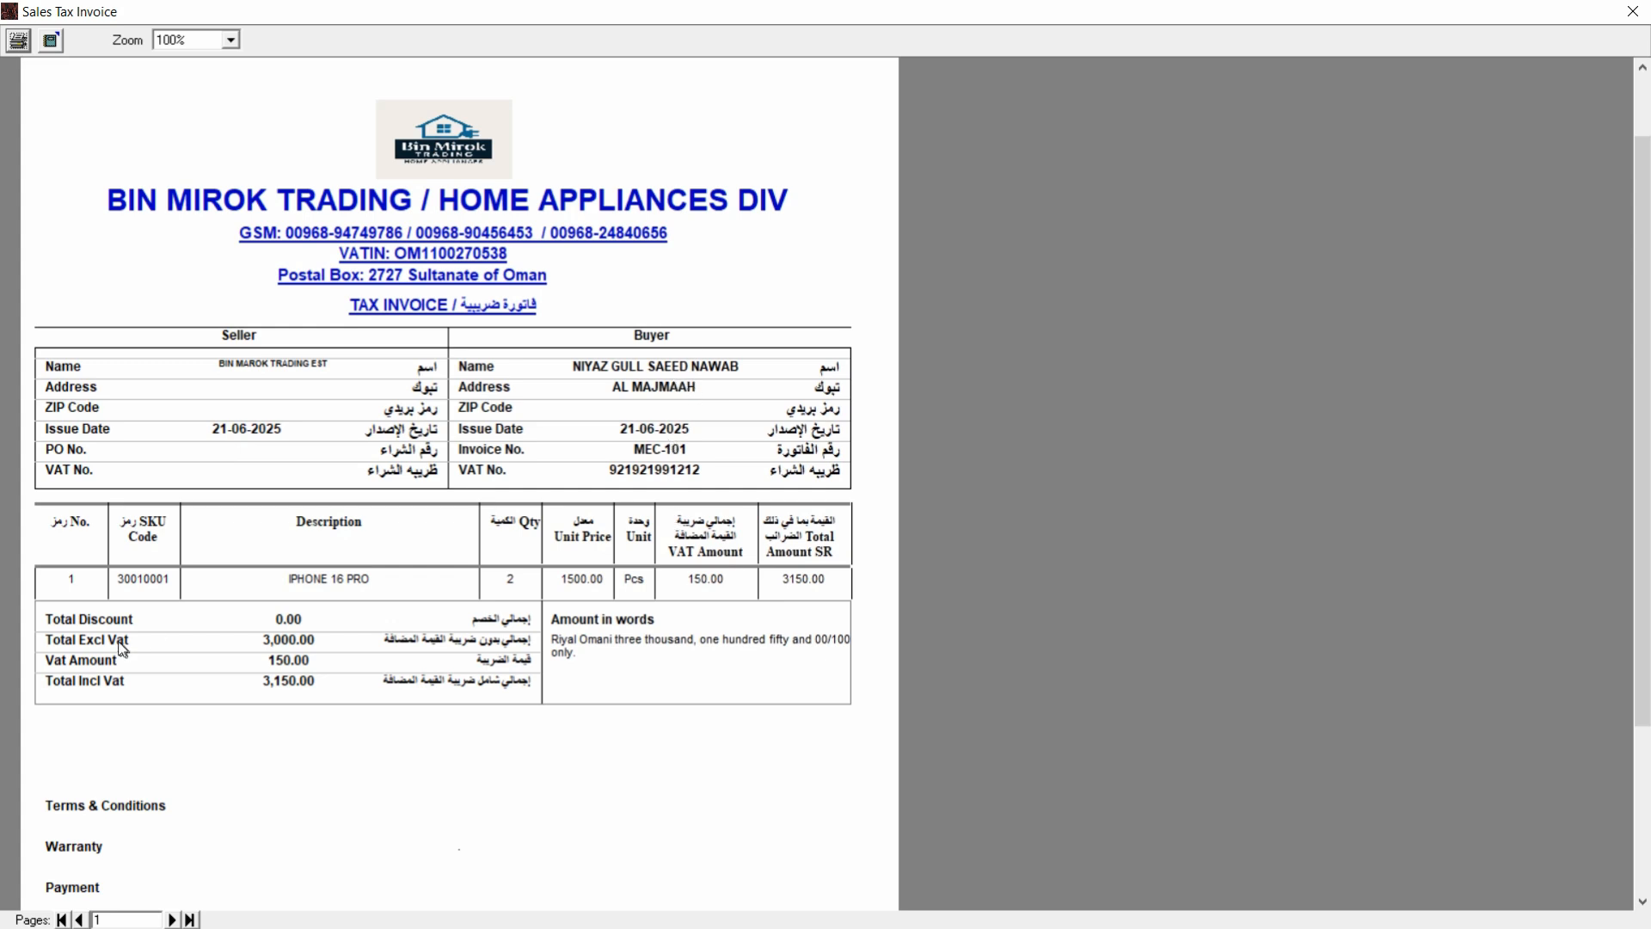
{"action": "scroll", "coordinate": [611, 590], "scroll_direction": "down", "scroll_amount": 3}
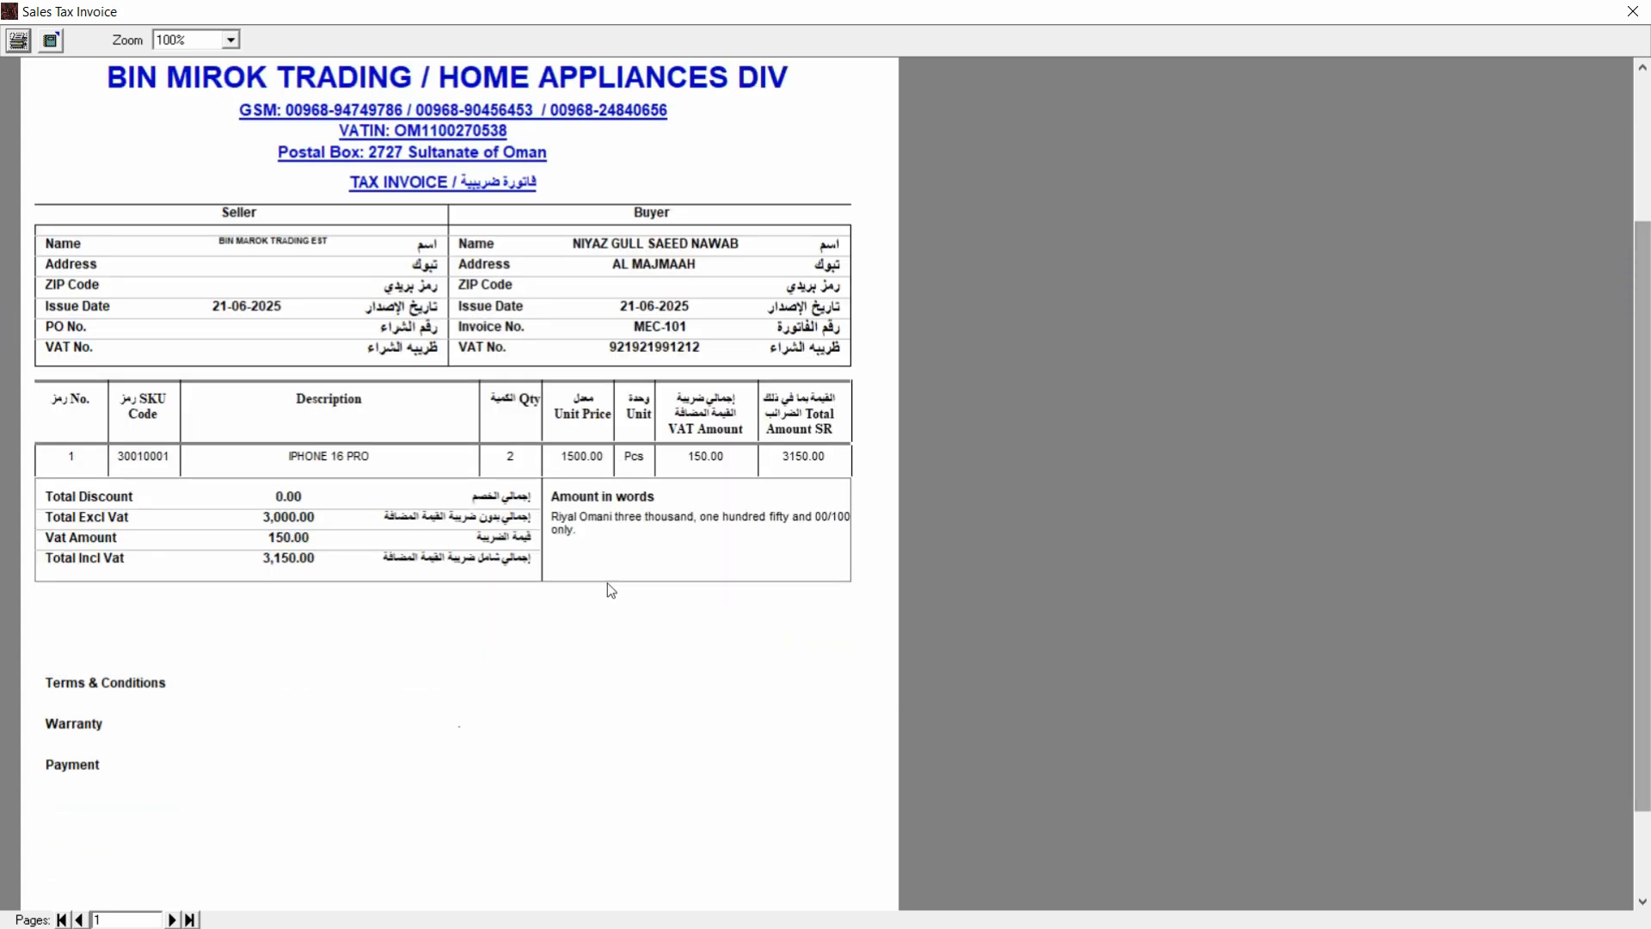
{"action": "left_click", "coordinate": [230, 40]}
{"action": "left_click", "coordinate": [232, 62]}
{"action": "left_click", "coordinate": [207, 73]}
{"action": "left_click_drag", "start_coordinate": [1645, 258], "coordinate": [1648, 498]}
{"action": "left_click_drag", "start_coordinate": [1644, 566], "coordinate": [1649, 615]}
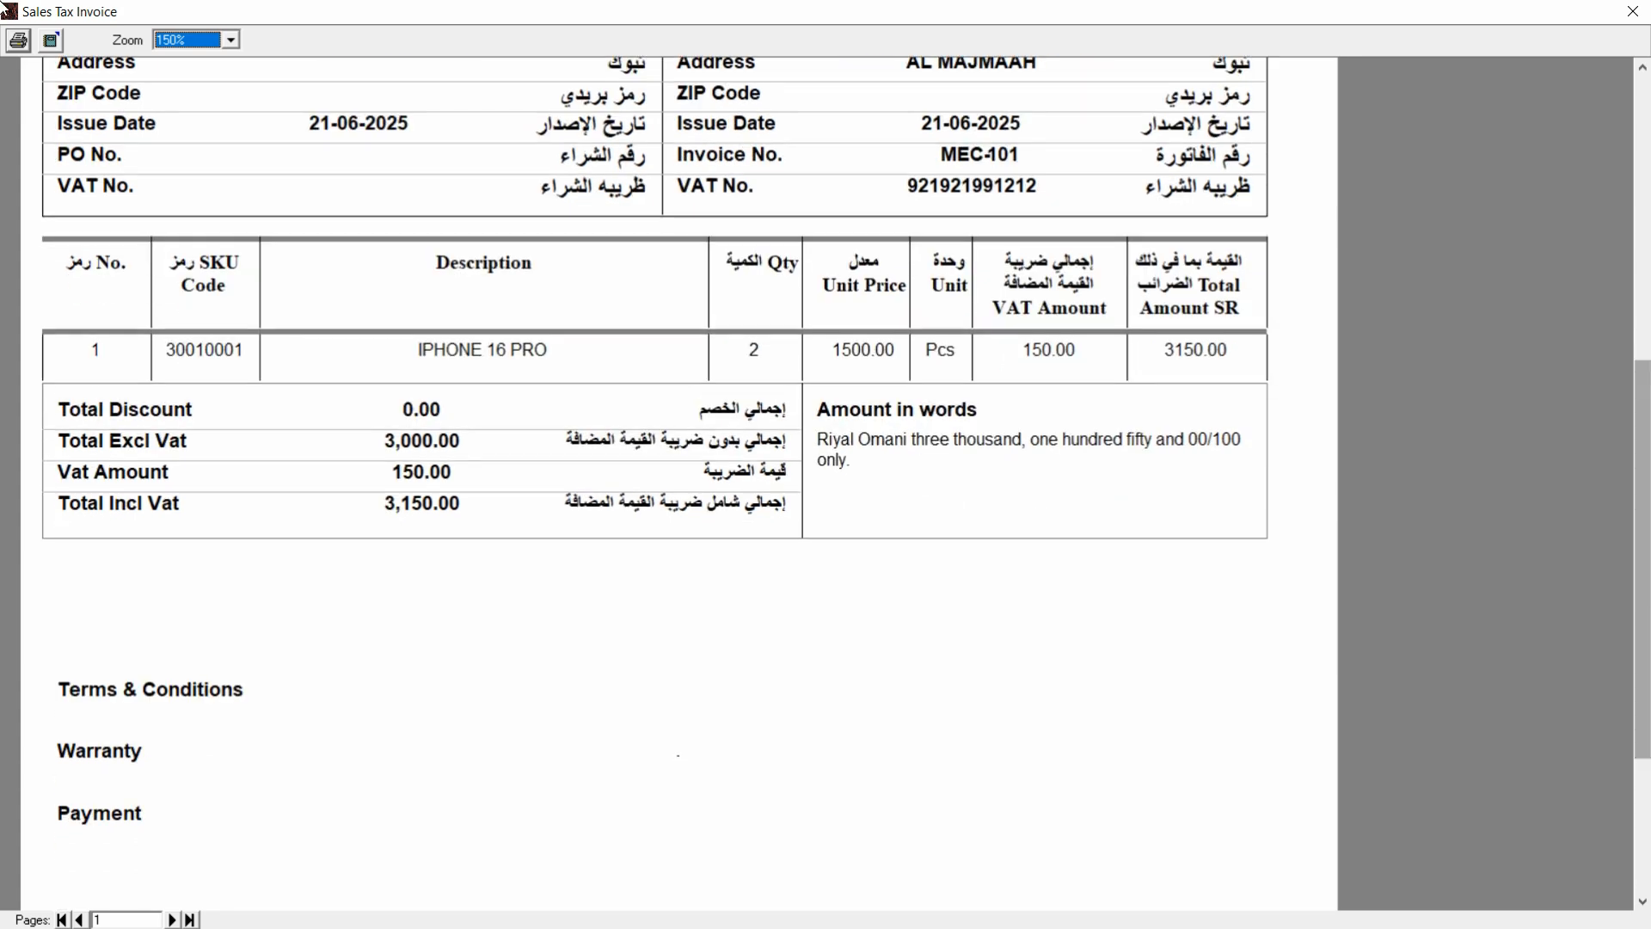
Close the VAT invoice and open the Purchase Register, checking totals 6,000.00, 300.00 and 6,300.00.
{"action": "left_click", "coordinate": [1638, 19]}
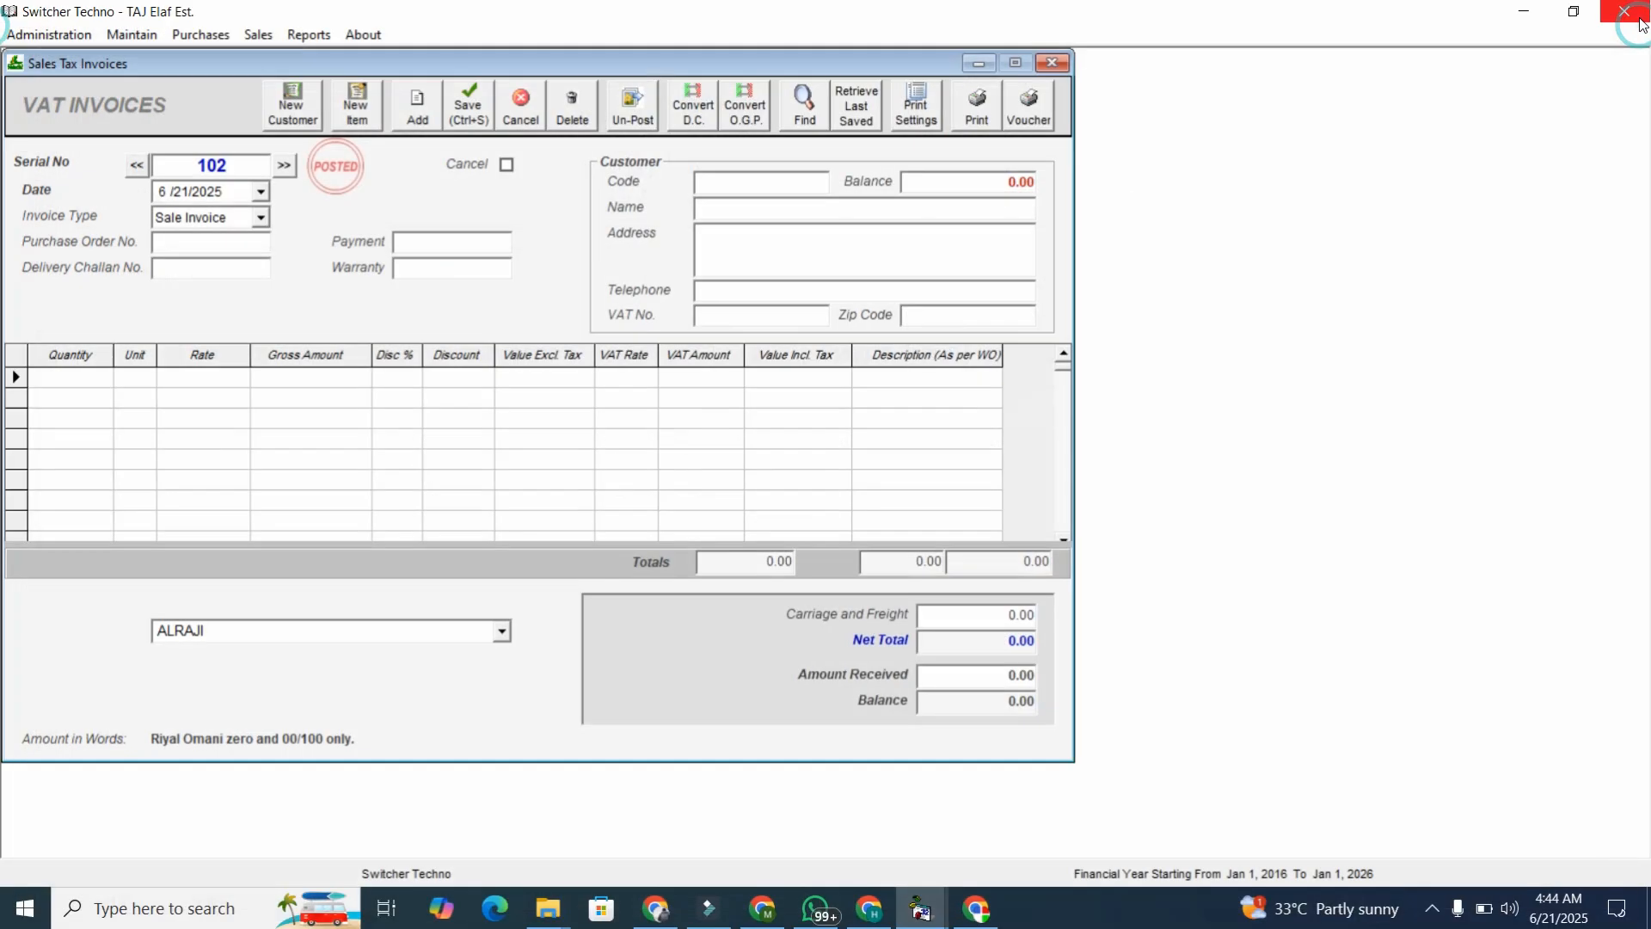
{"action": "left_click", "coordinate": [1056, 63]}
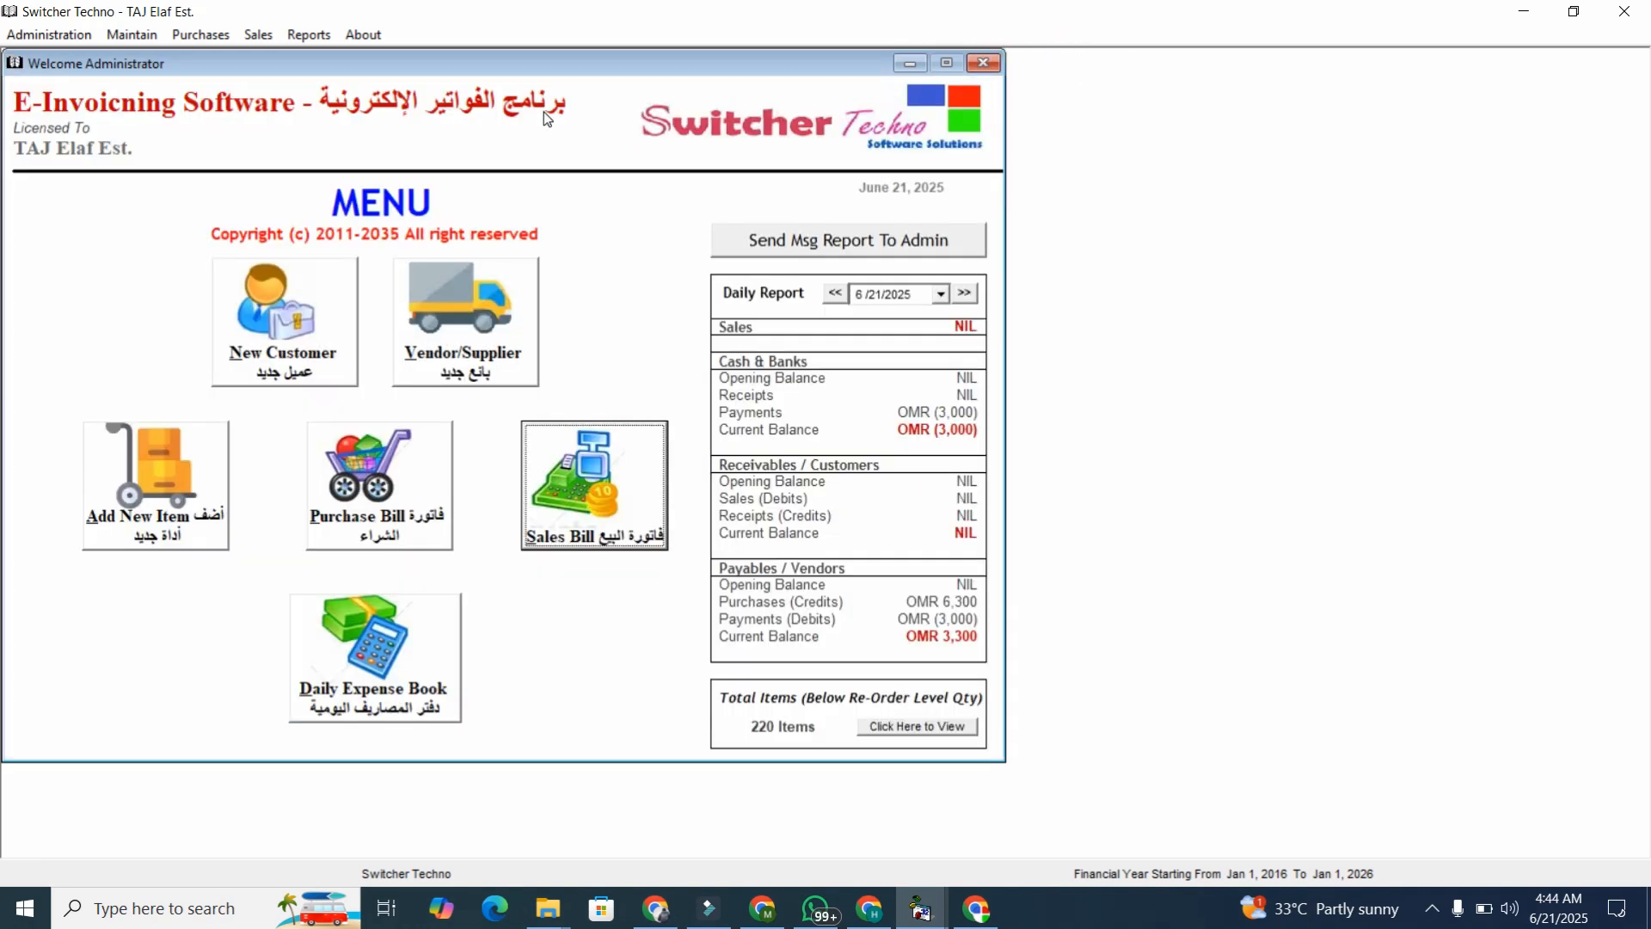
{"action": "left_click", "coordinate": [308, 35]}
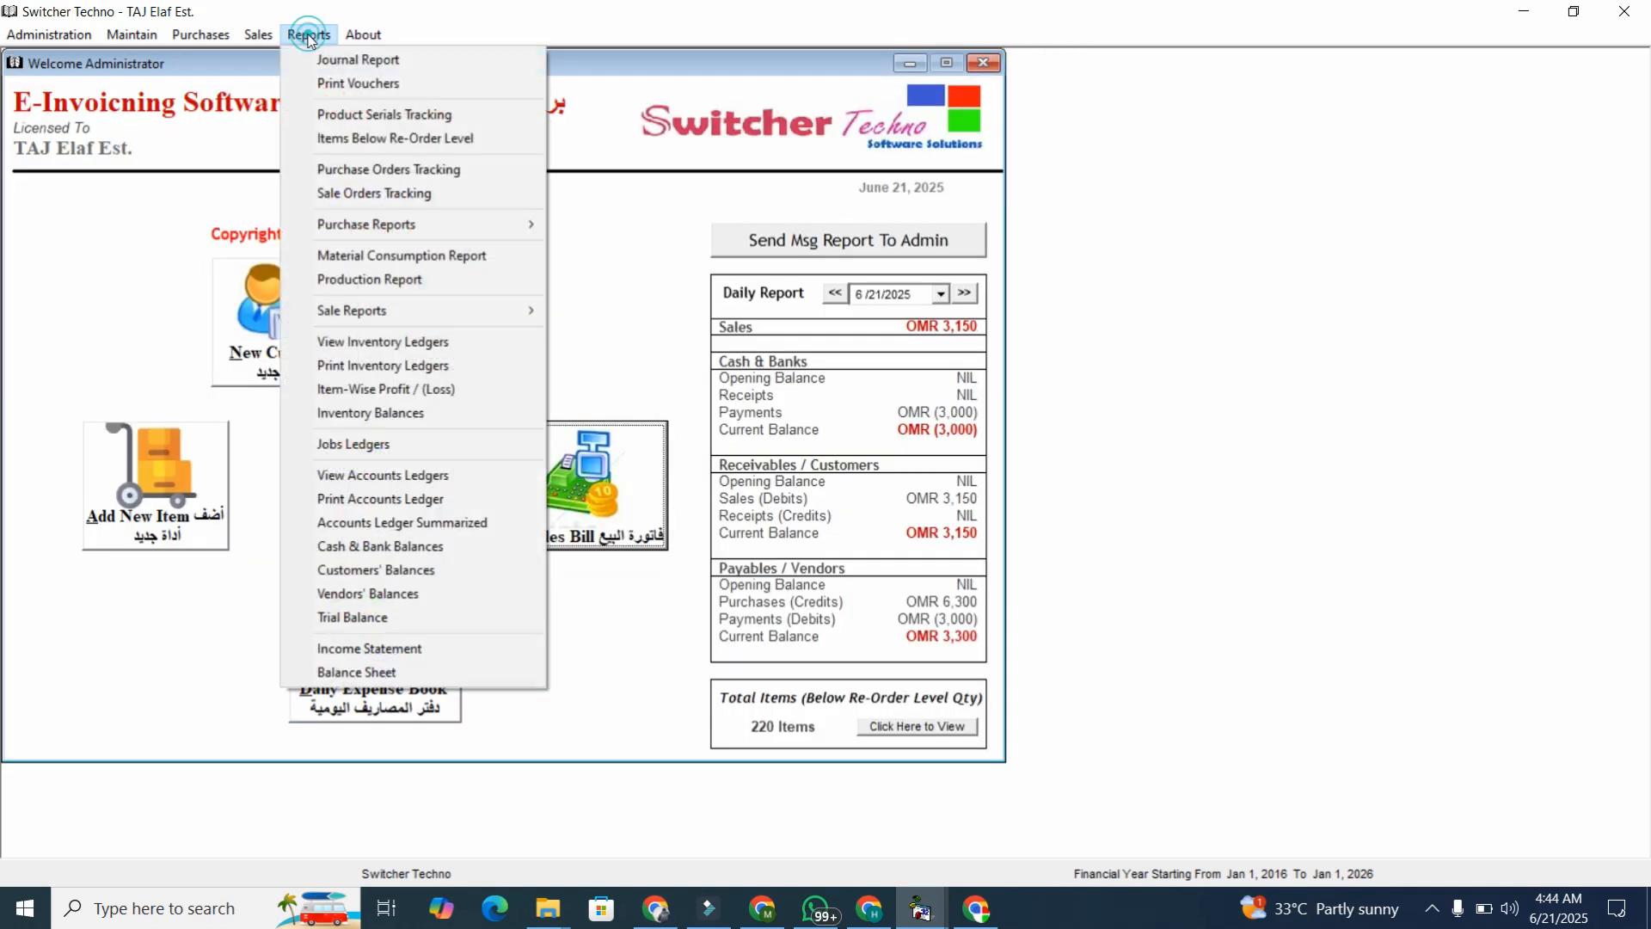
{"action": "mouse_move", "coordinate": [374, 229]}
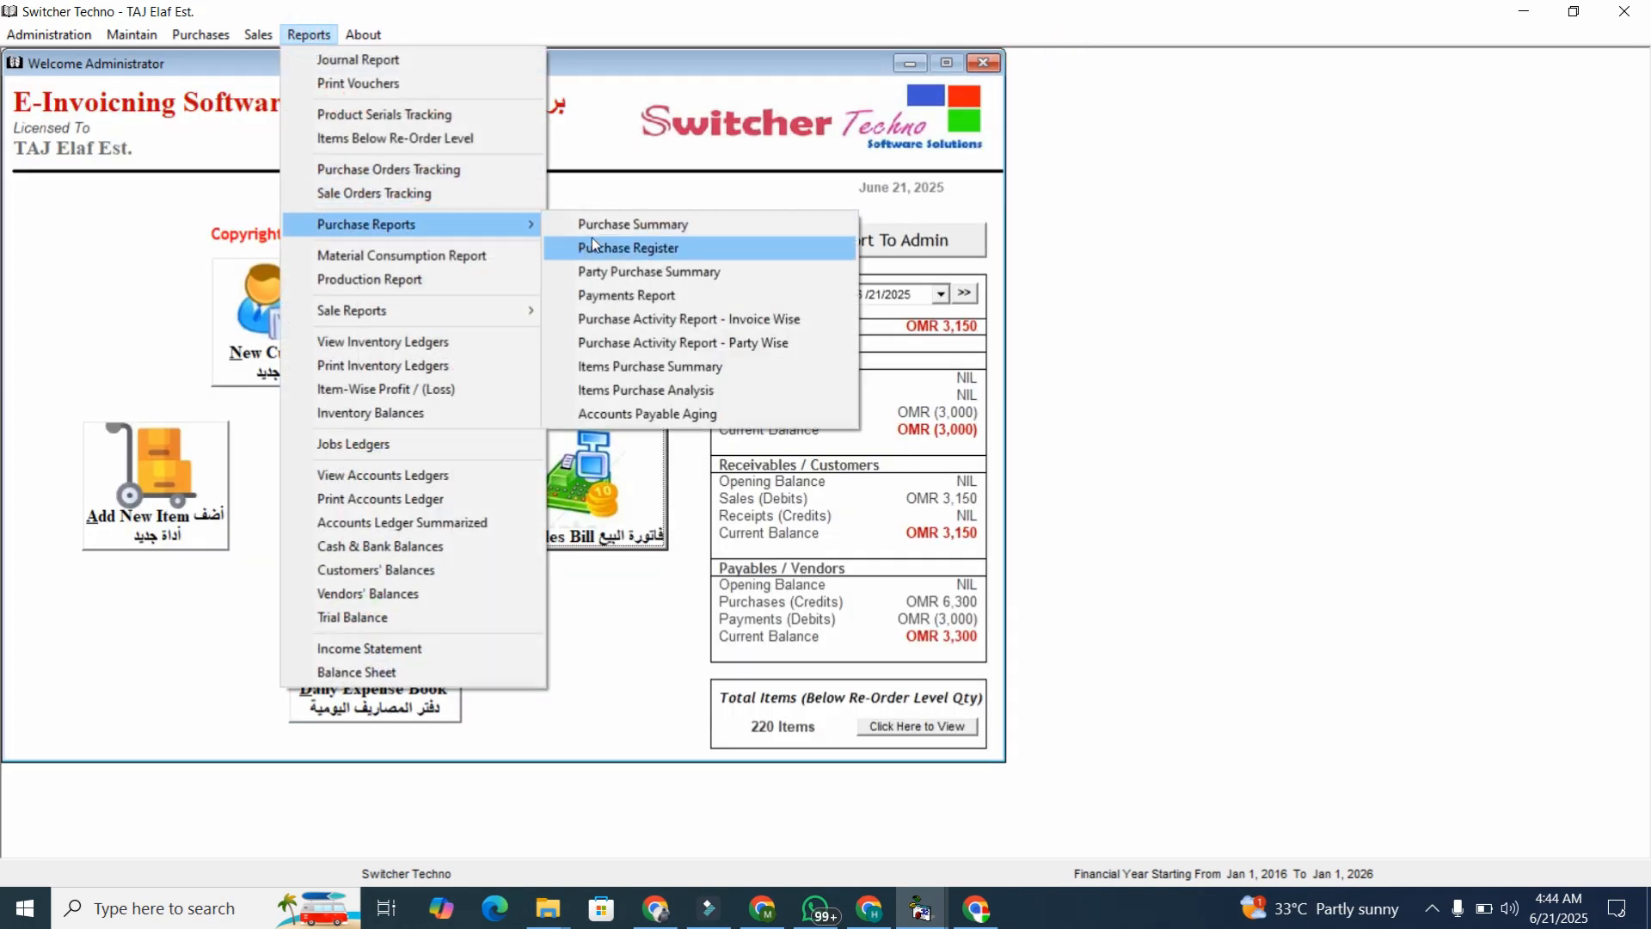
{"action": "left_click", "coordinate": [592, 243]}
{"action": "left_click", "coordinate": [890, 166]}
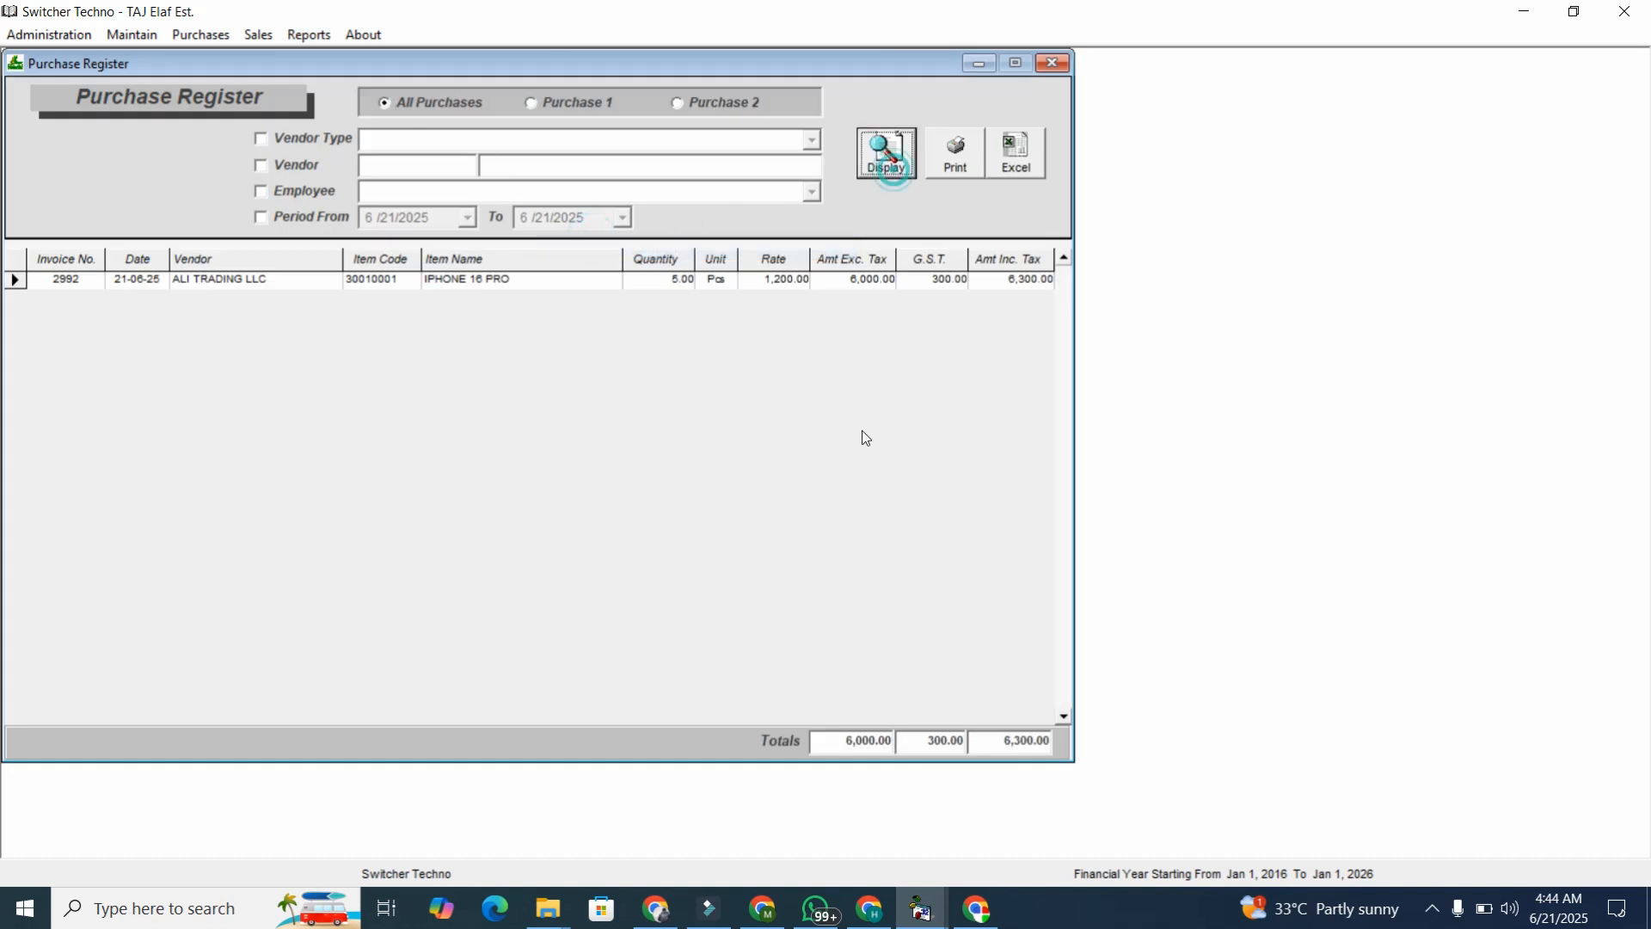
{"action": "left_click", "coordinate": [828, 741]}
{"action": "left_click", "coordinate": [930, 745]}
{"action": "left_click_drag", "start_coordinate": [1028, 746], "coordinate": [1093, 749]}
Filter the Purchase Register to 6/21/2025 and vendor CASH PURCHASES, which shows no entries.
{"action": "left_click", "coordinate": [293, 220]}
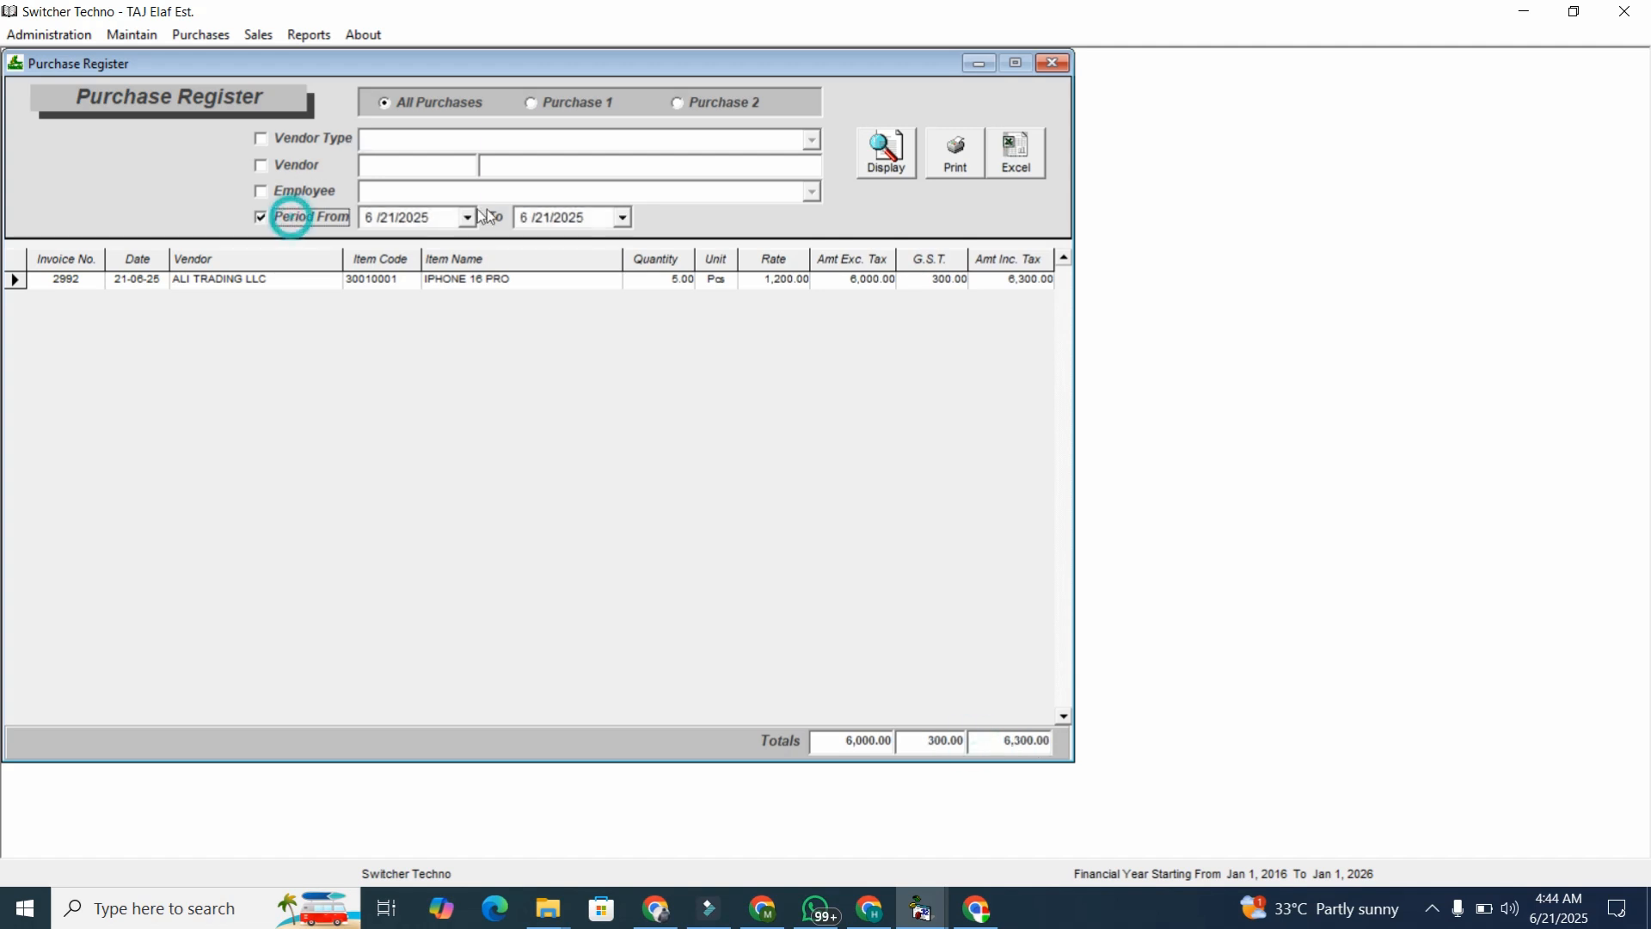
{"action": "left_click", "coordinate": [467, 218]}
{"action": "left_click", "coordinate": [467, 217]}
{"action": "left_click", "coordinate": [319, 168]}
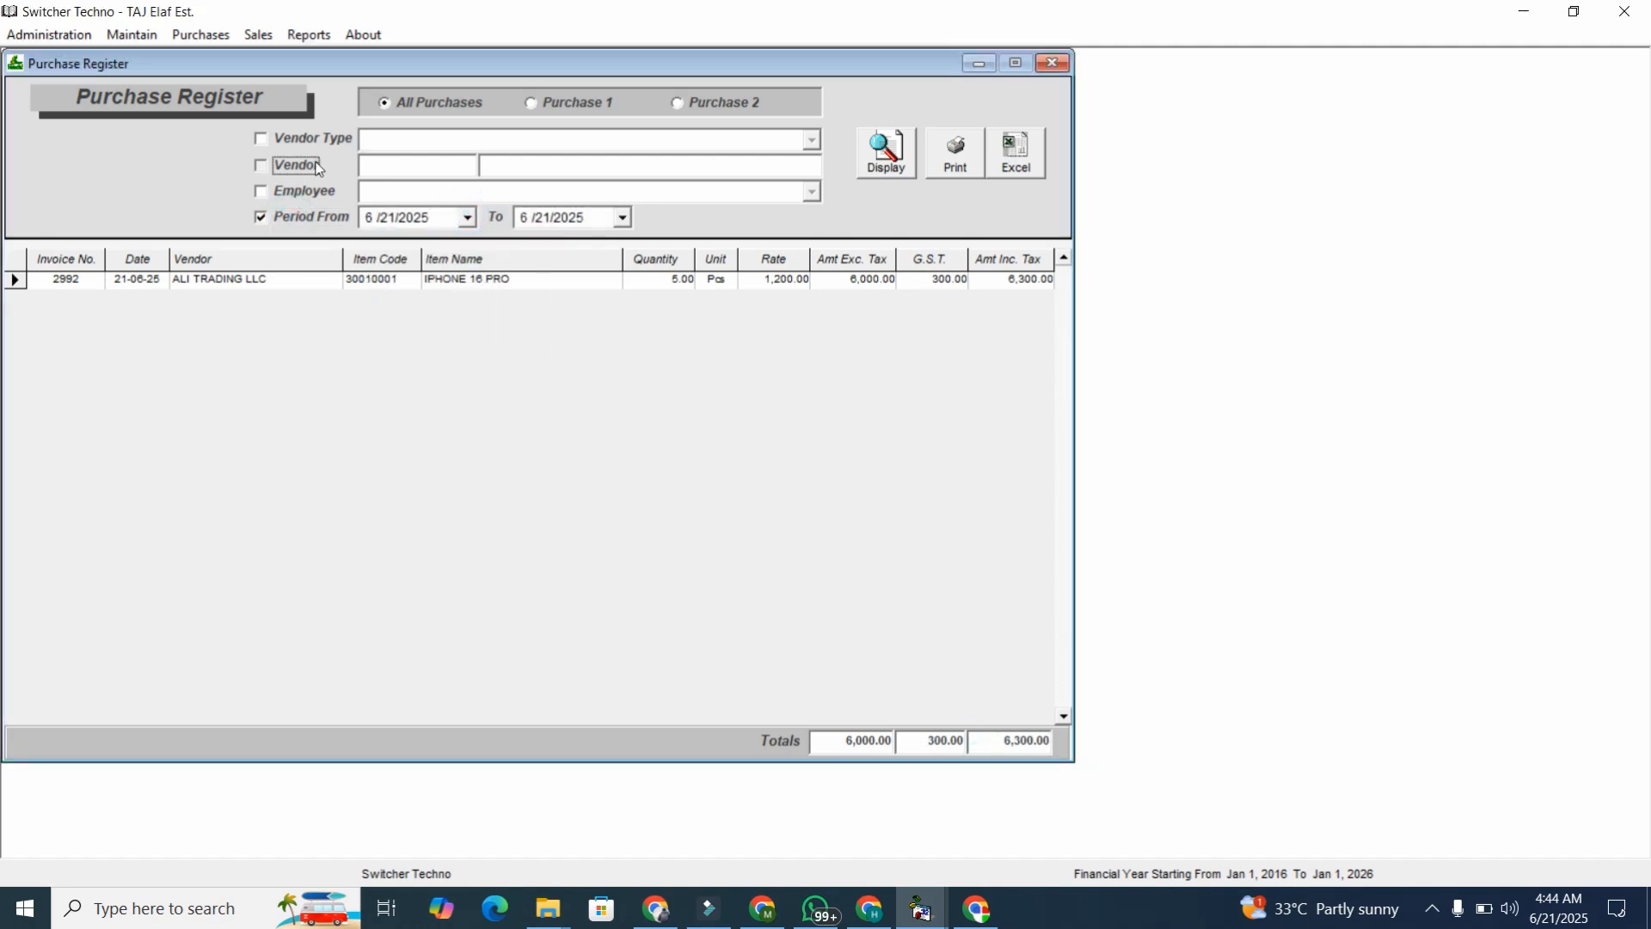
{"action": "left_click", "coordinate": [410, 166]}
{"action": "type", "text": "A"}
{"action": "key", "text": "Down"}
{"action": "key", "text": "Down"}
{"action": "key", "text": "Return"}
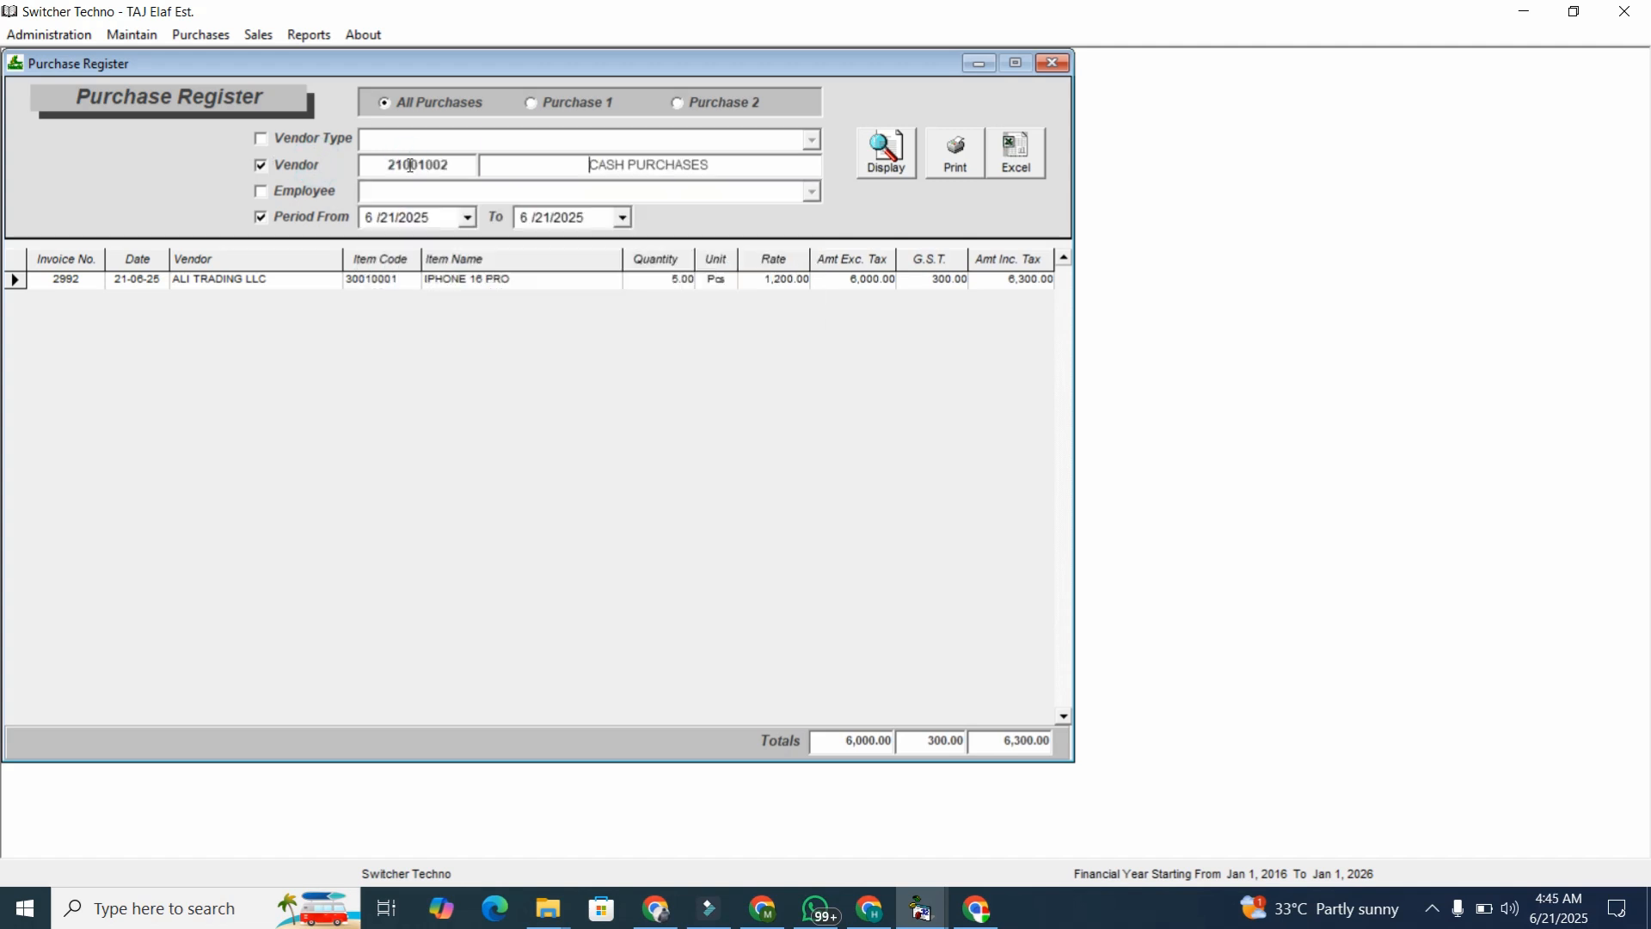
{"action": "left_click", "coordinate": [896, 151]}
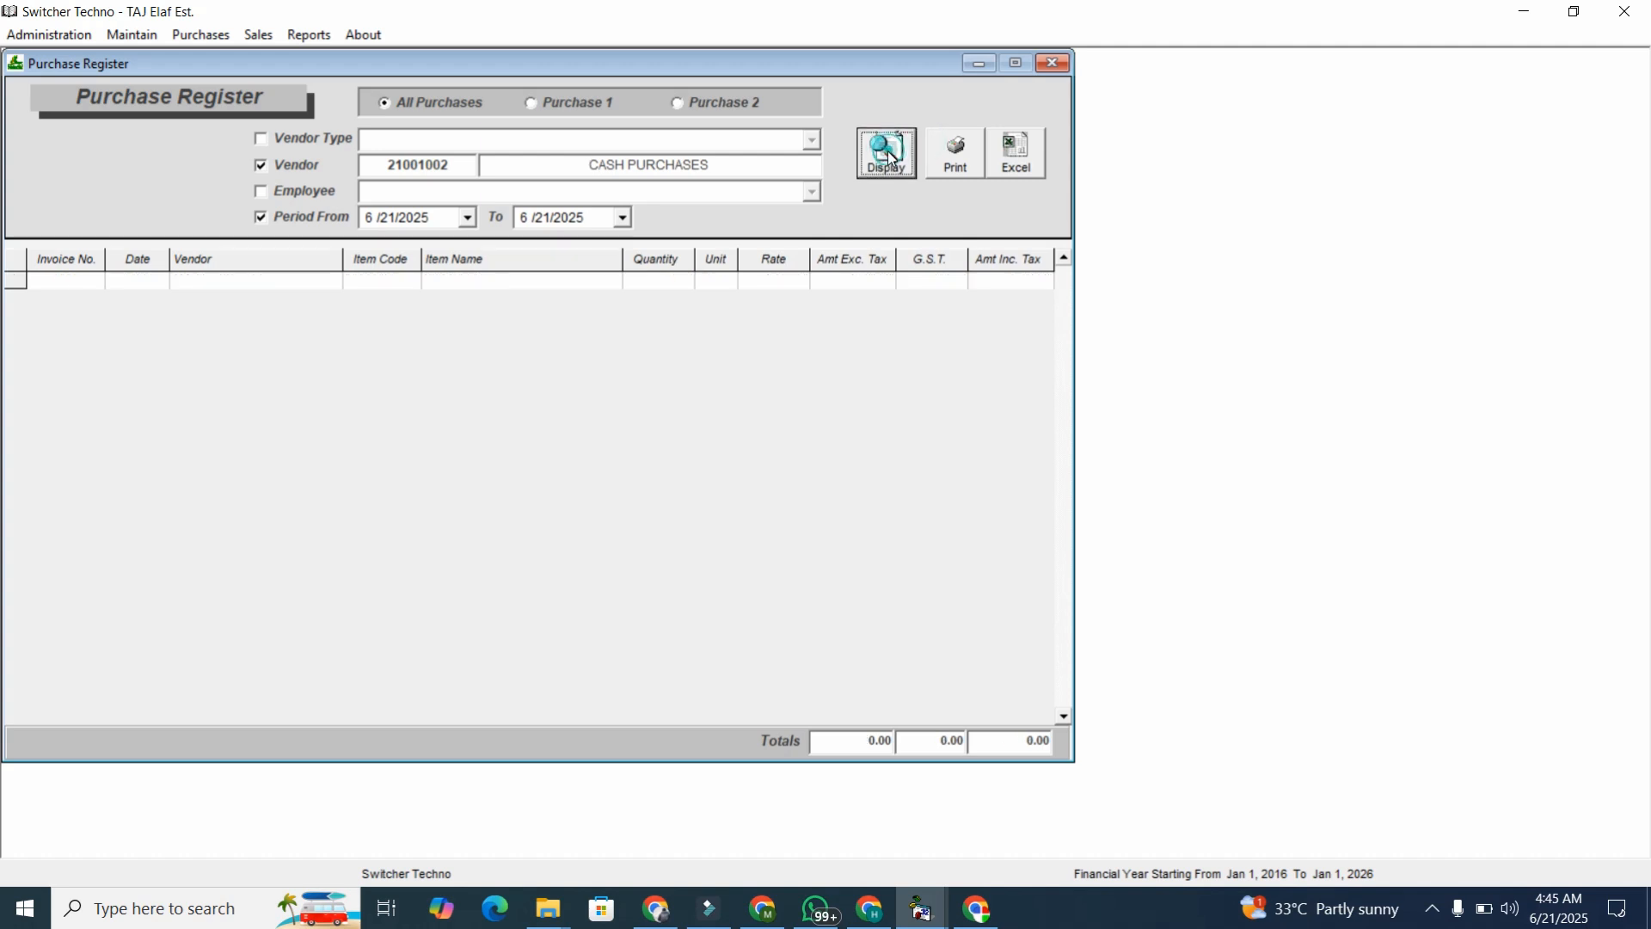
{"action": "left_click", "coordinate": [323, 37]}
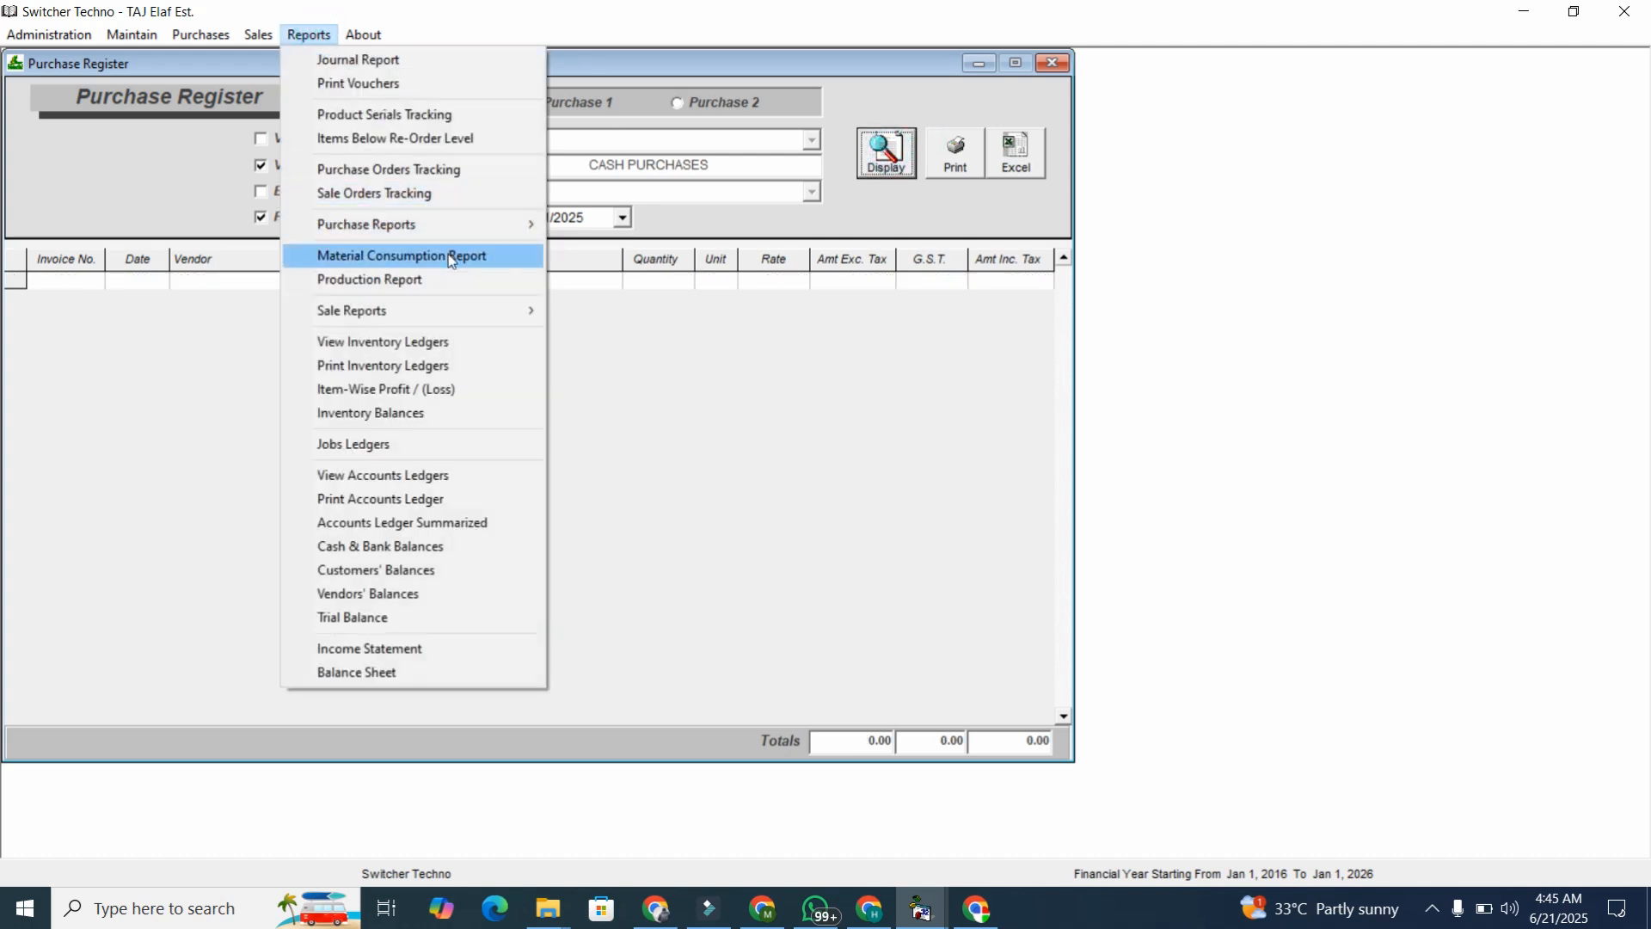
Open the Sale Register showing invoice 101 at 3,000.00, and enable the 6/21/2025 period and customer filters.
{"action": "mouse_move", "coordinate": [449, 311]}
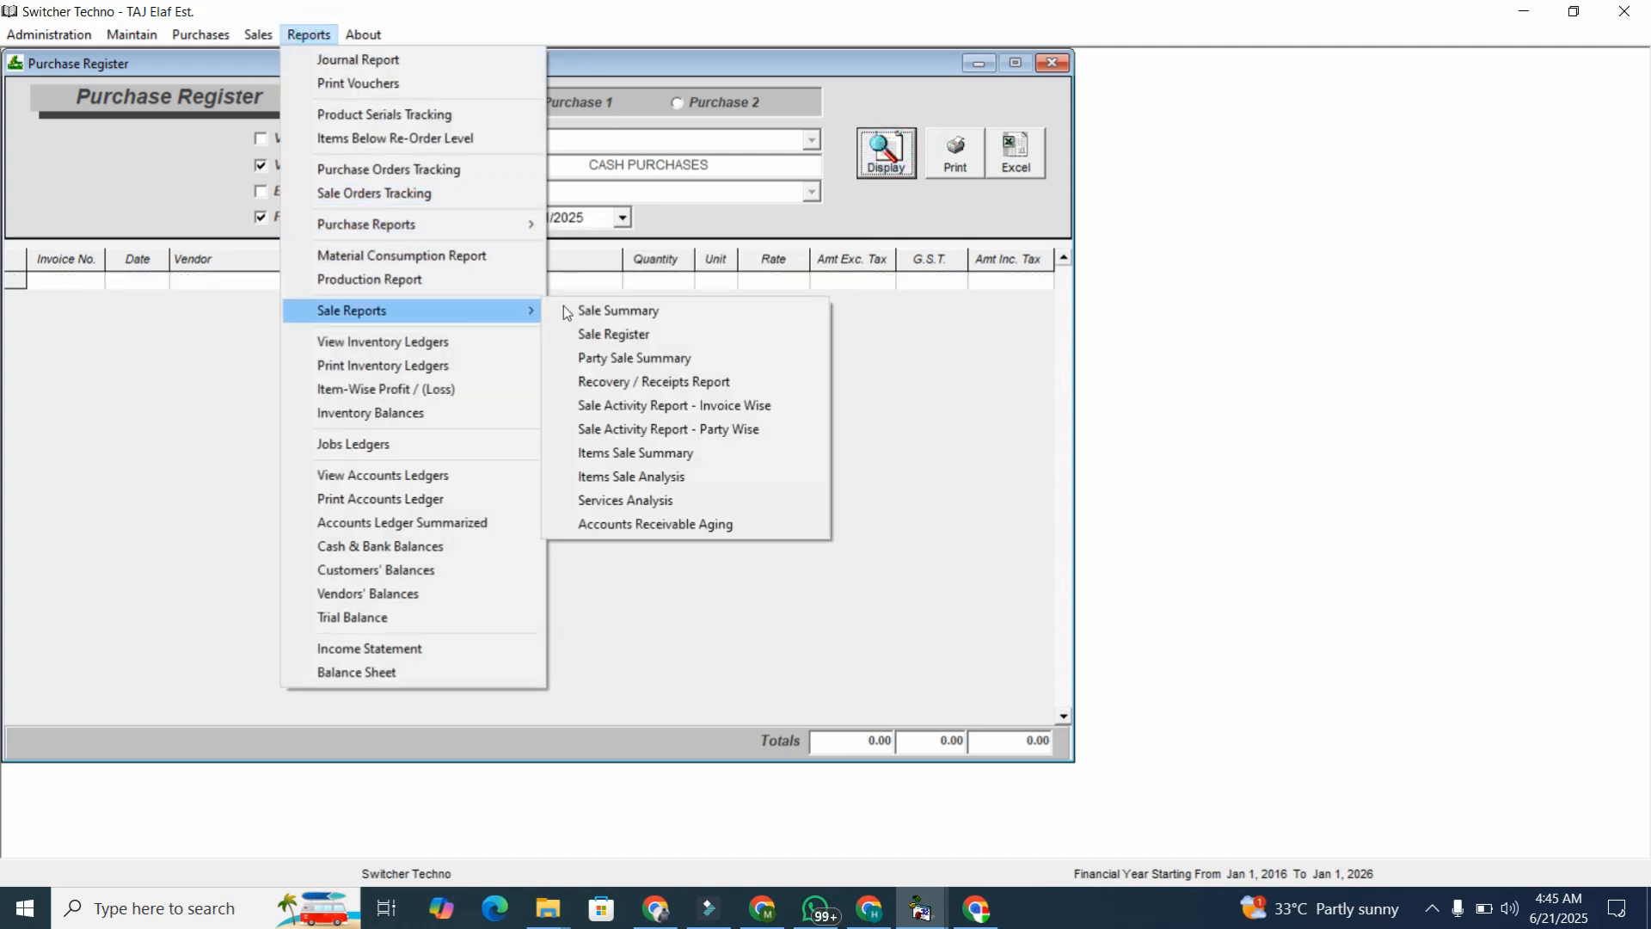
{"action": "left_click", "coordinate": [596, 328]}
{"action": "left_click", "coordinate": [857, 742]}
{"action": "left_click", "coordinate": [264, 325]}
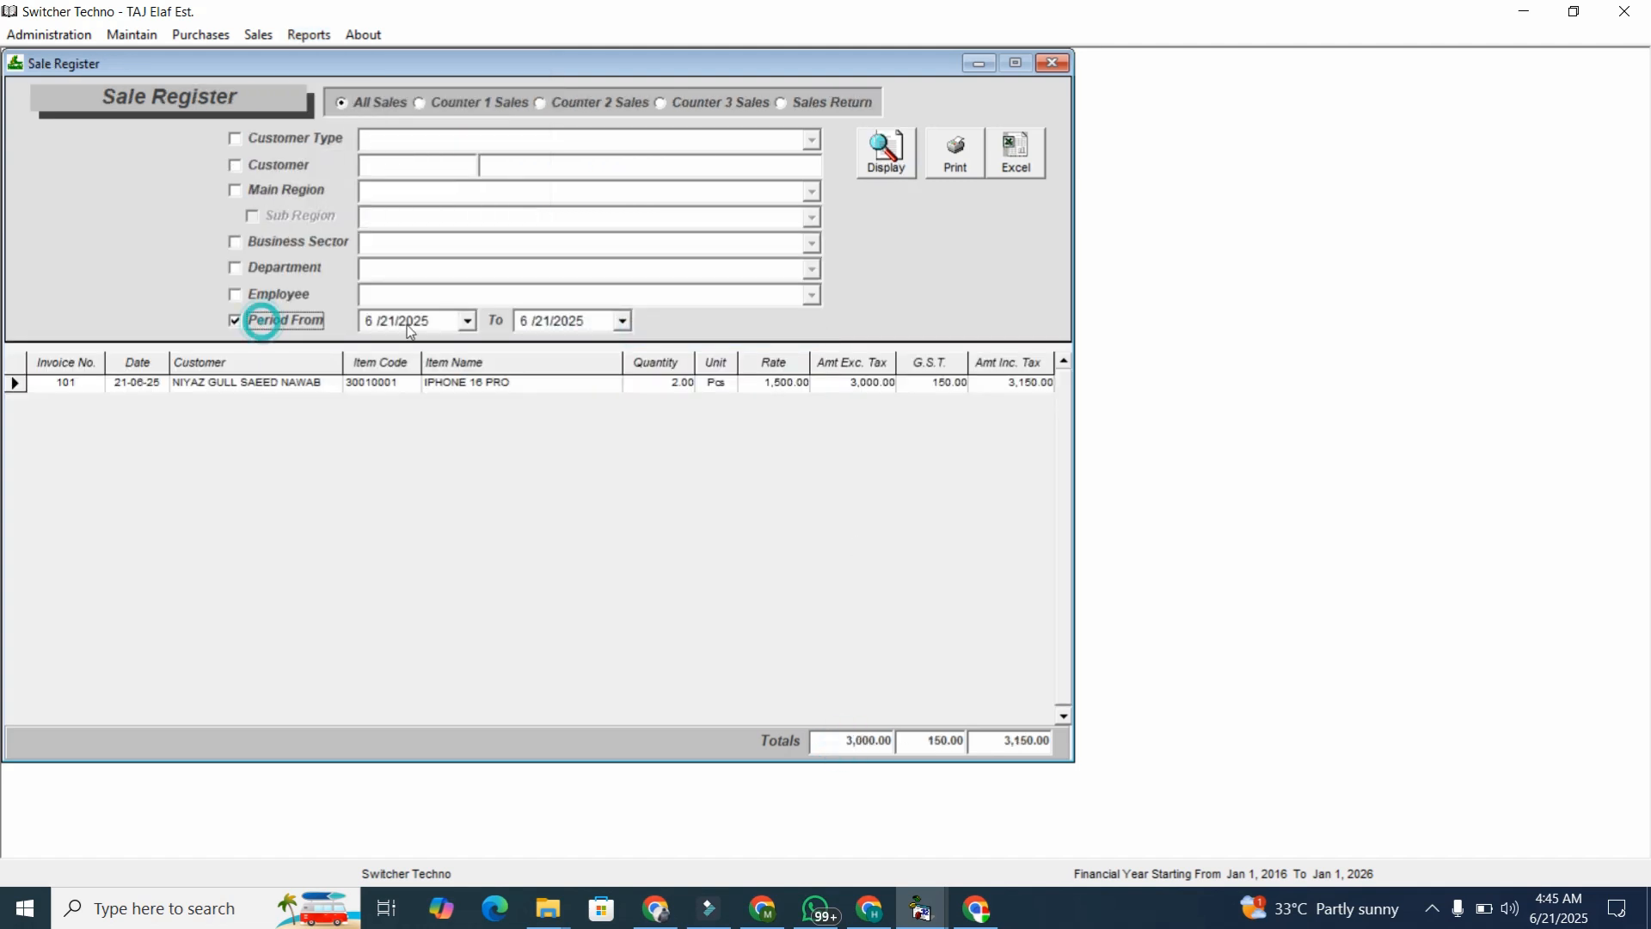
{"action": "left_click", "coordinate": [470, 320]}
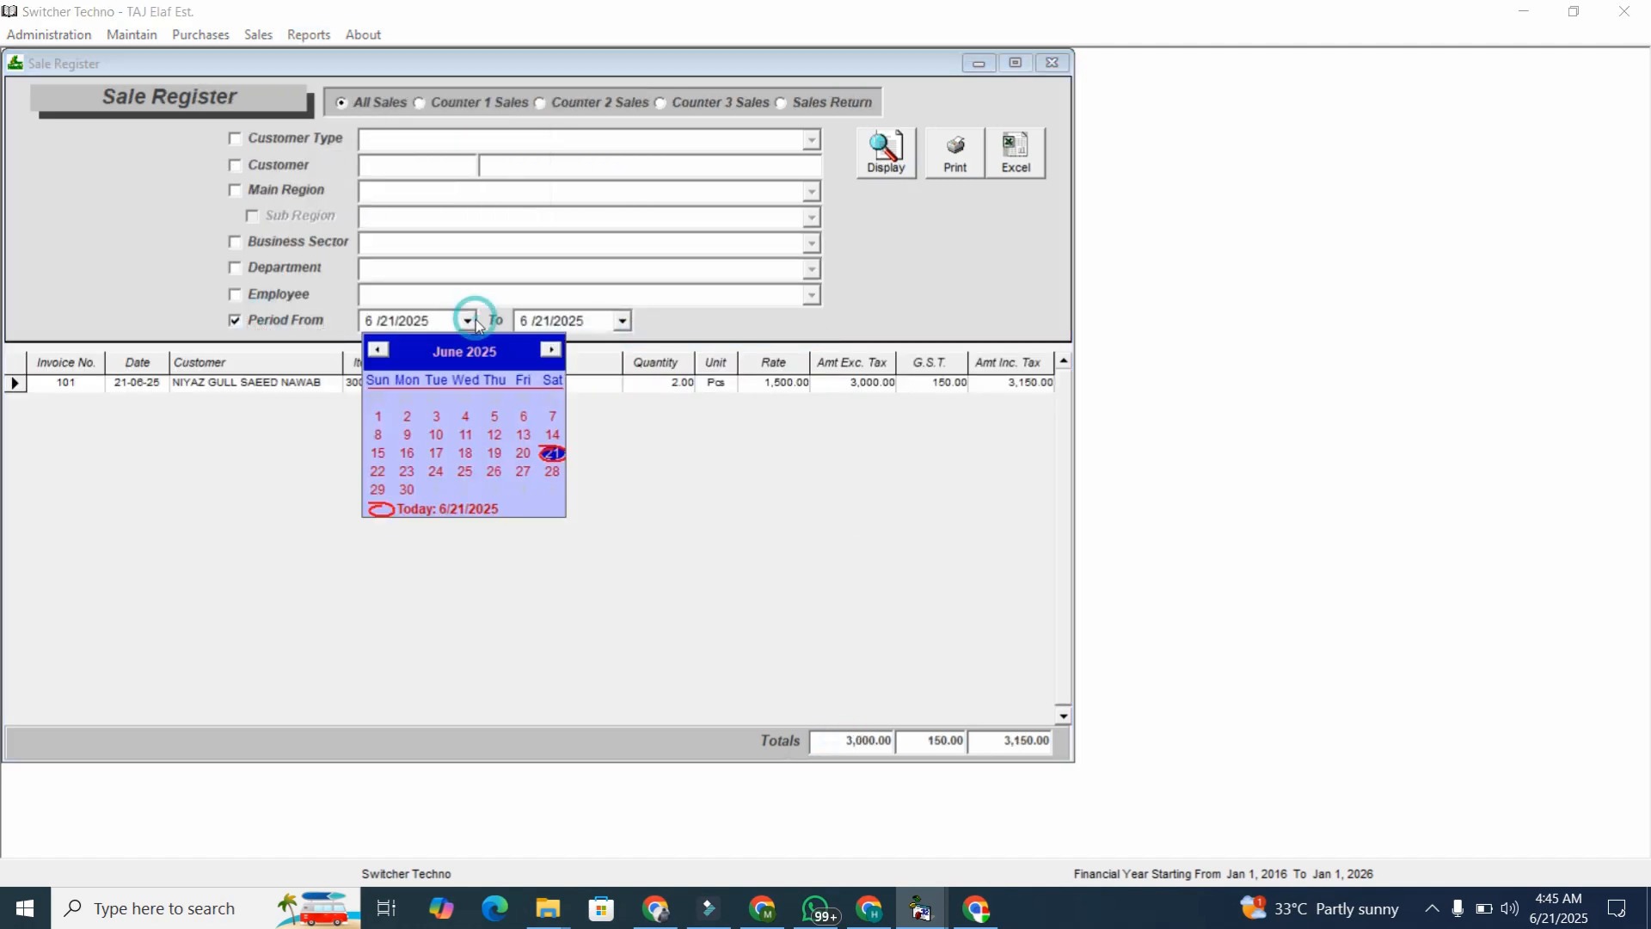
{"action": "left_click", "coordinate": [309, 24]}
{"action": "left_click", "coordinate": [296, 169]}
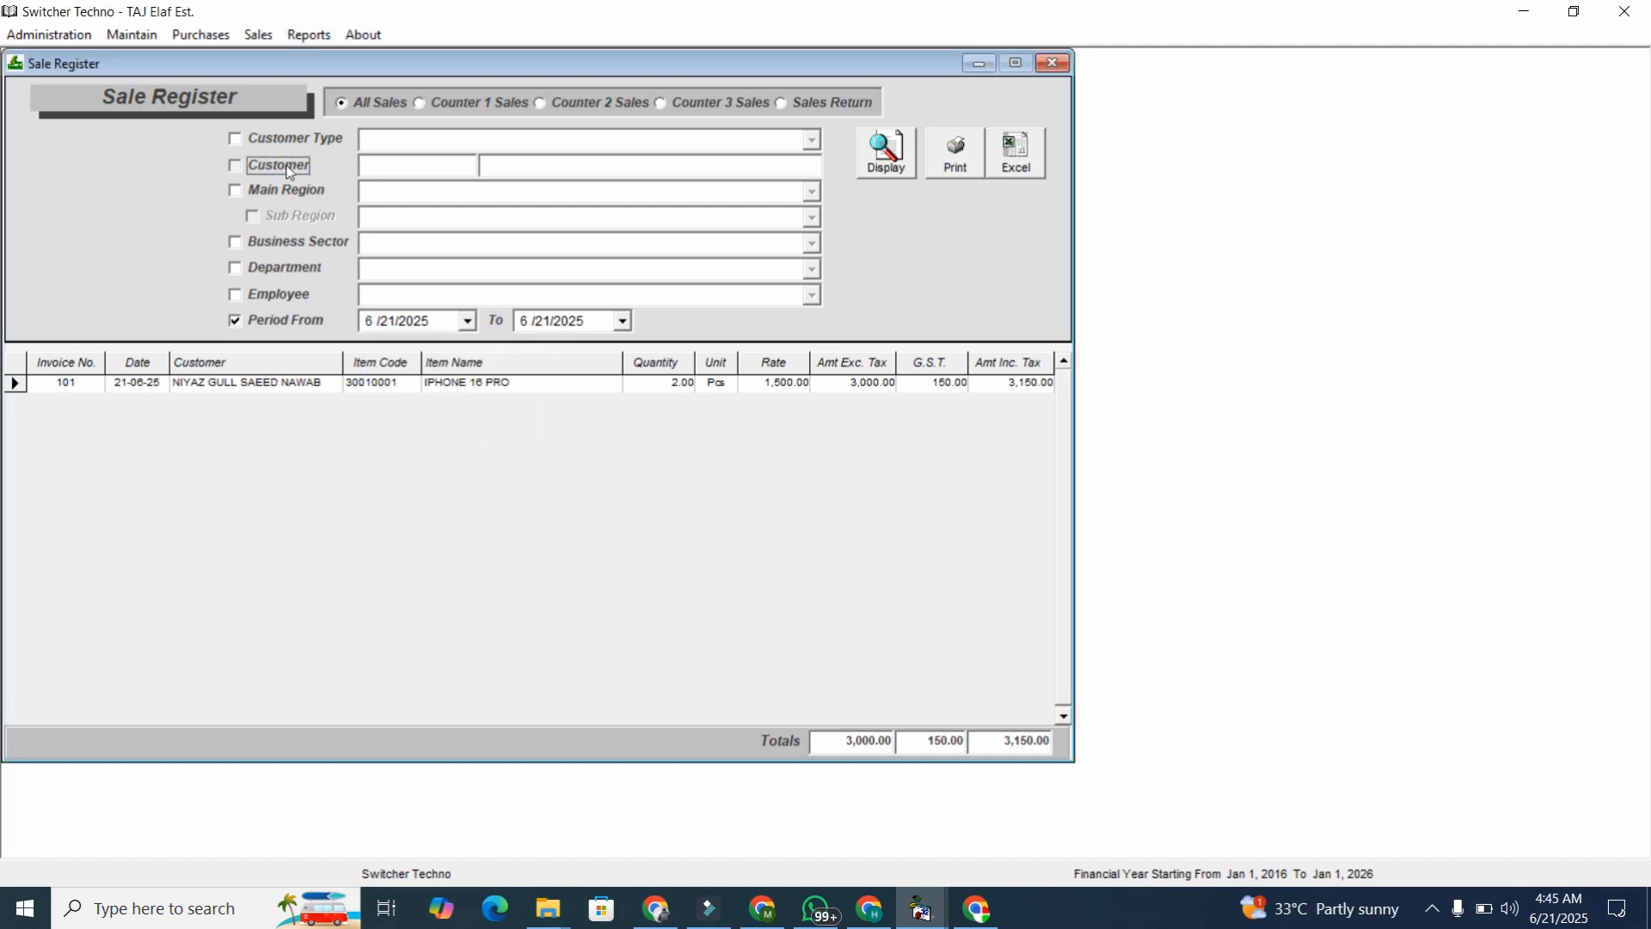
{"action": "left_click", "coordinate": [302, 39]}
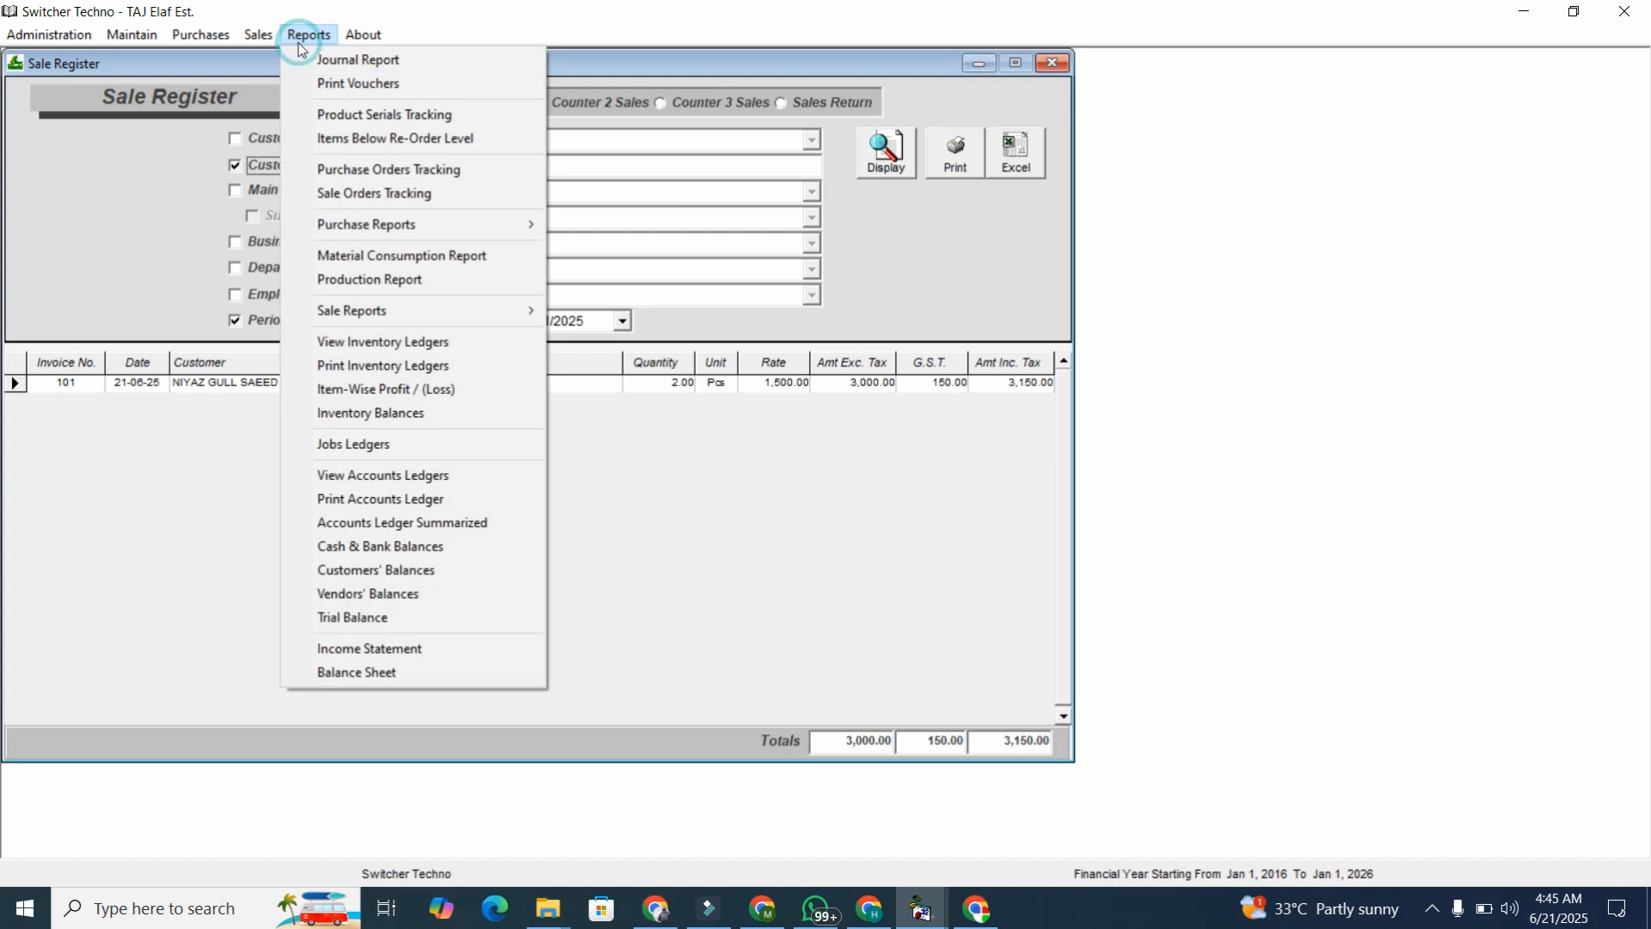
{"action": "left_click", "coordinate": [434, 390]}
Display Item-Wise Profit showing IPHONE 16 PRO's 600.00 profit, then enable the period filter.
{"action": "left_click", "coordinate": [941, 135]}
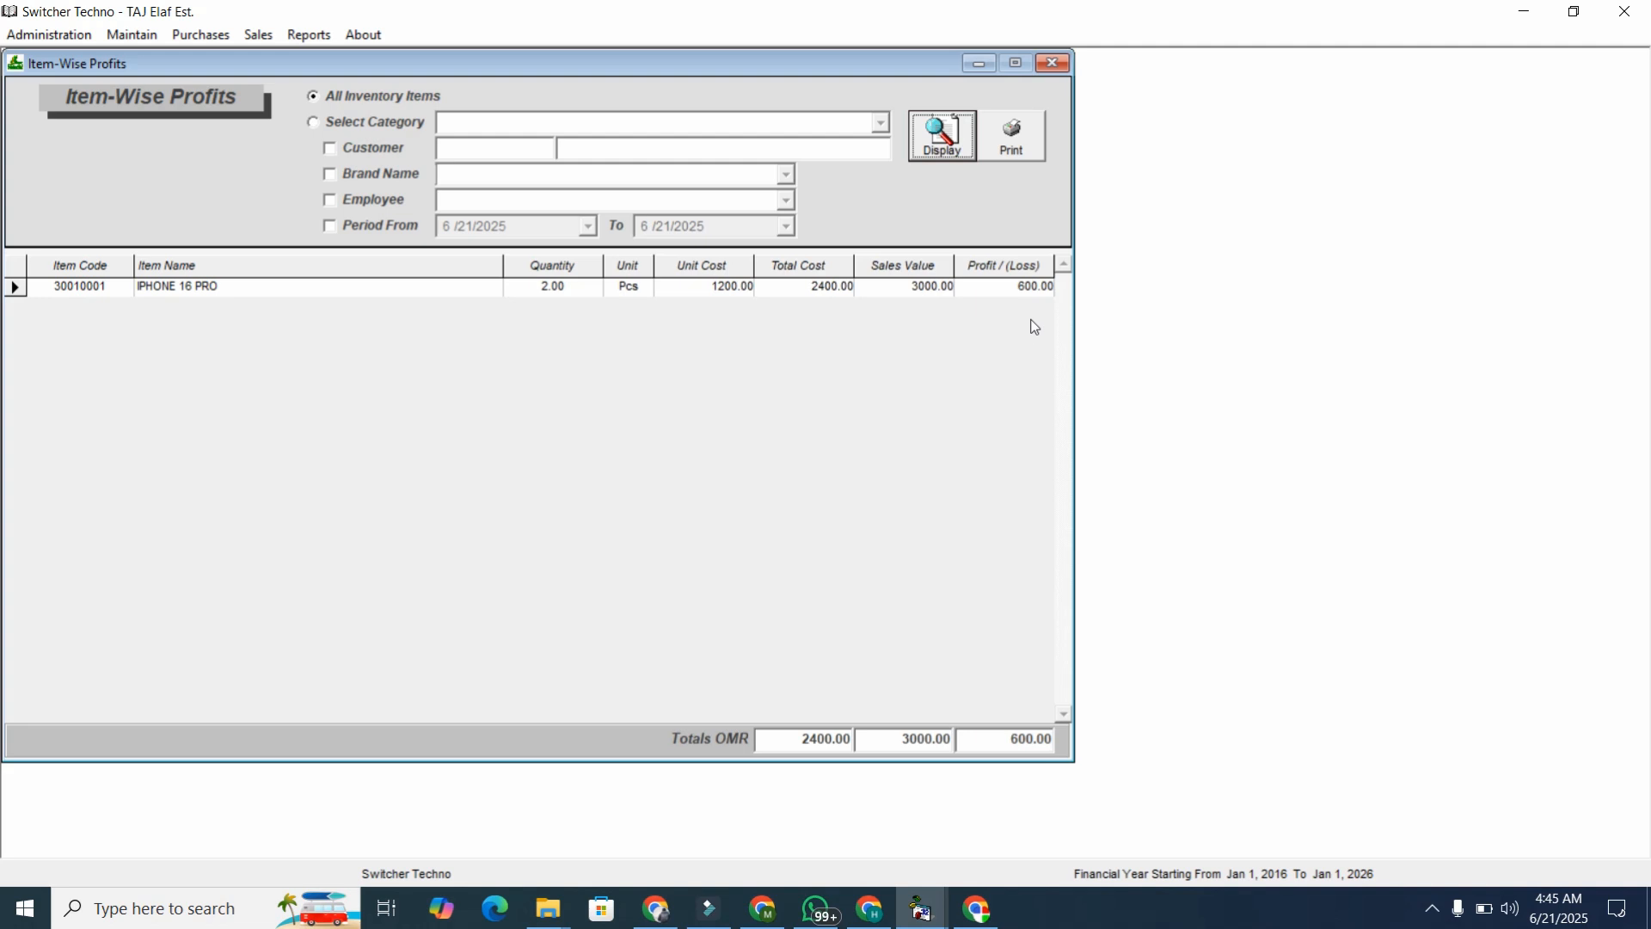
{"action": "left_click", "coordinate": [1024, 283]}
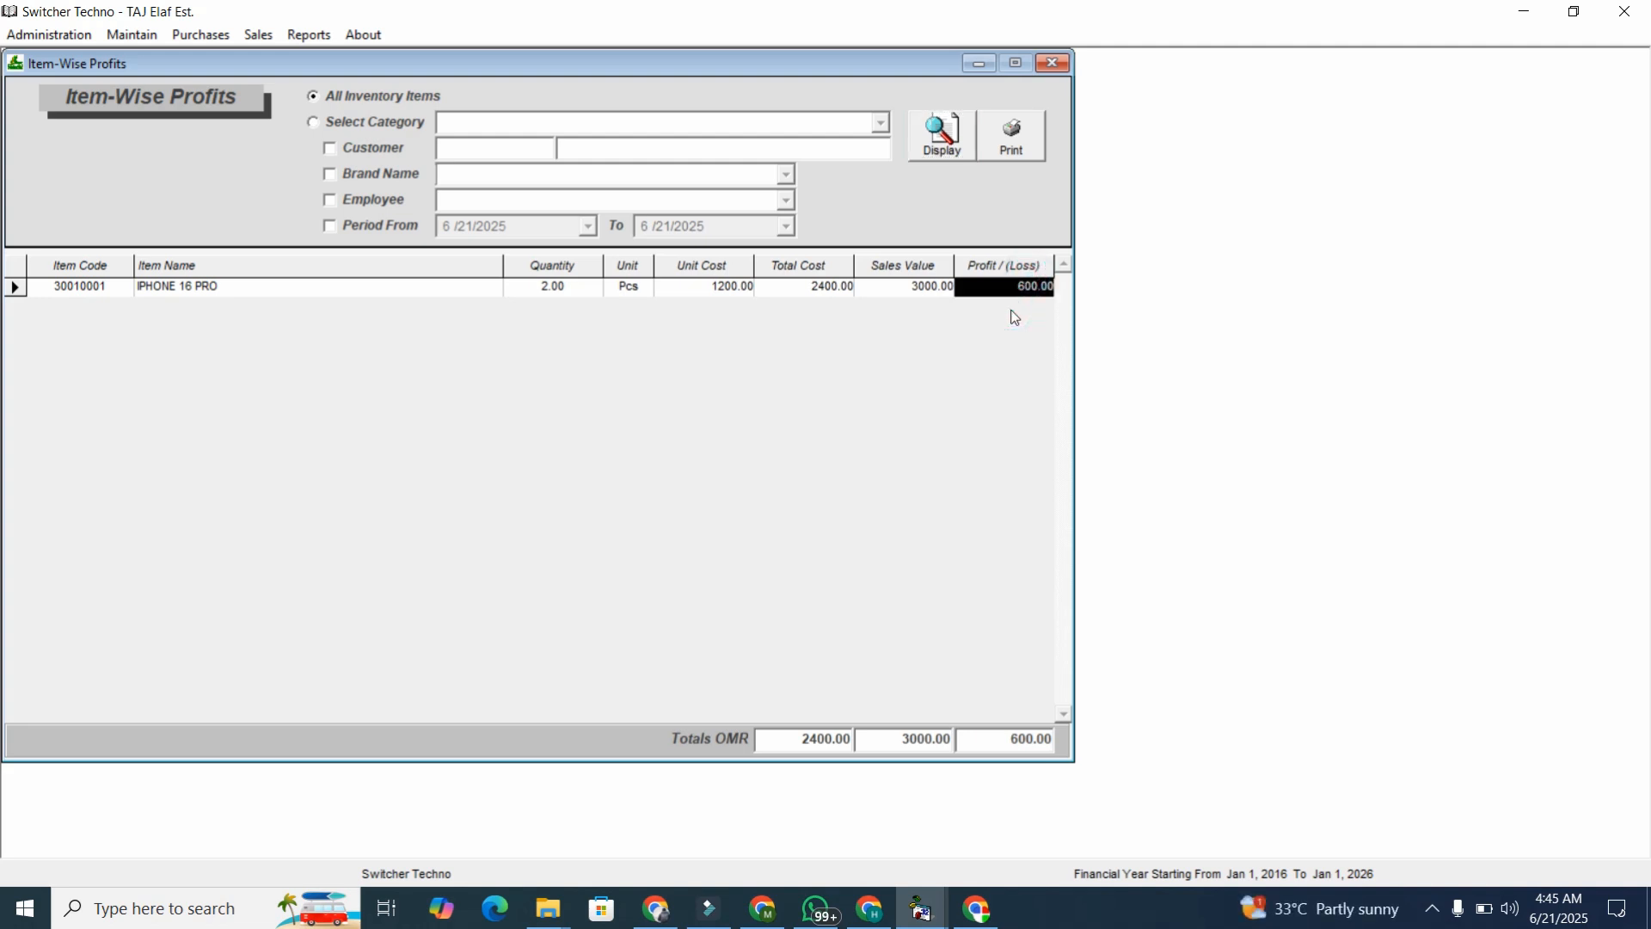
{"action": "left_click", "coordinate": [392, 224]}
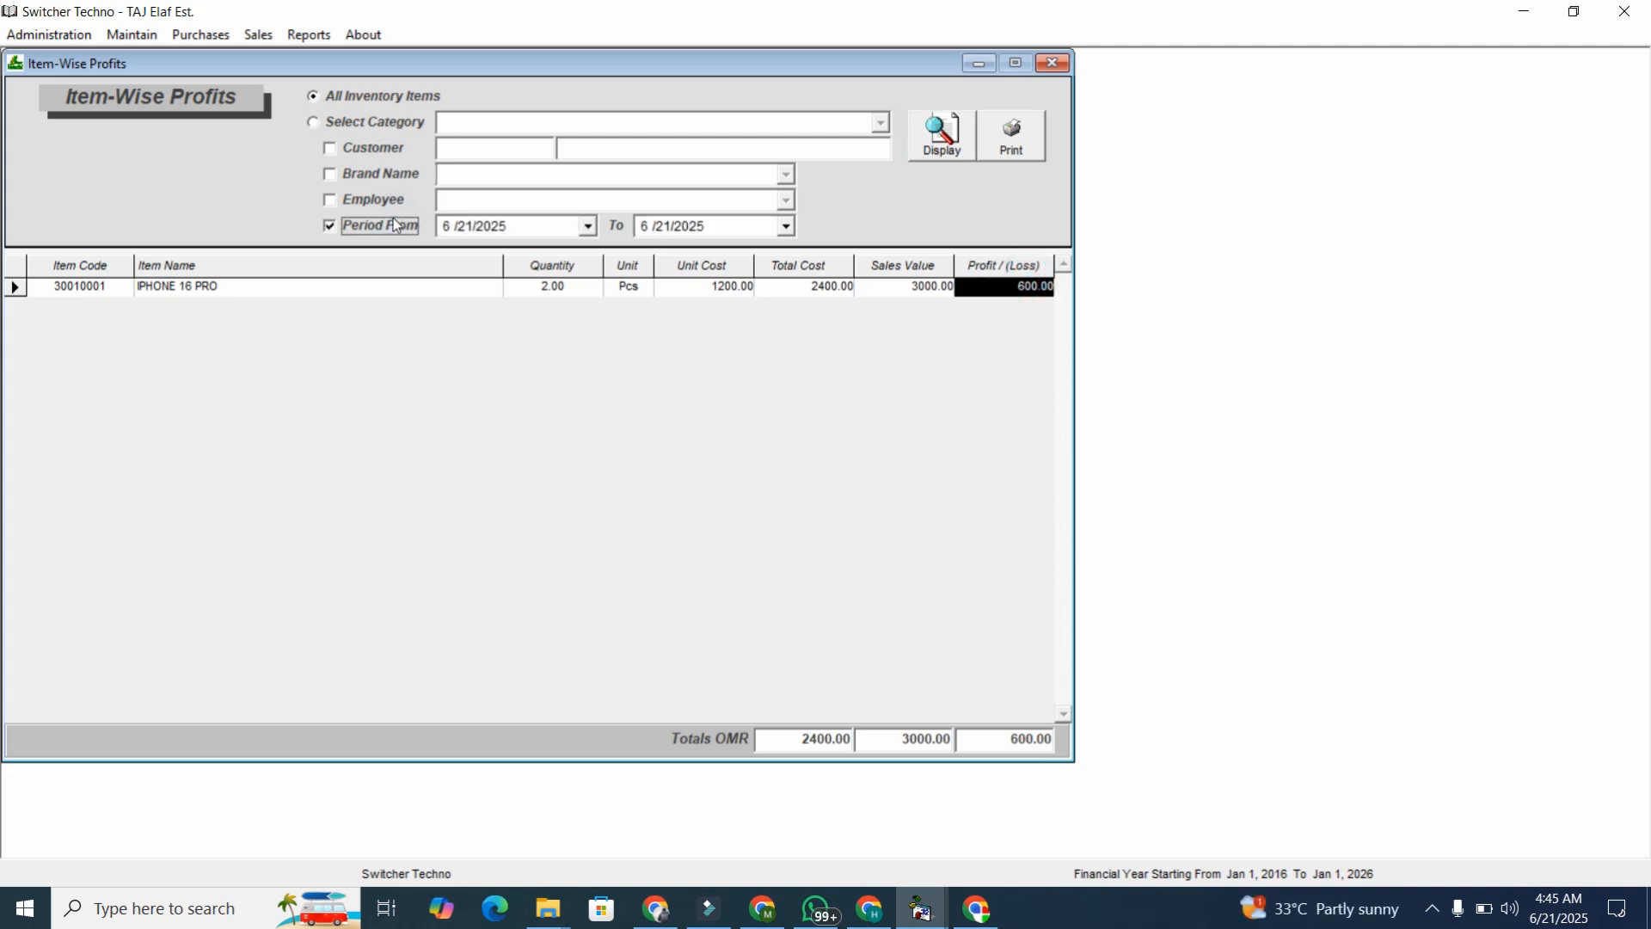
{"action": "left_click", "coordinate": [308, 34]}
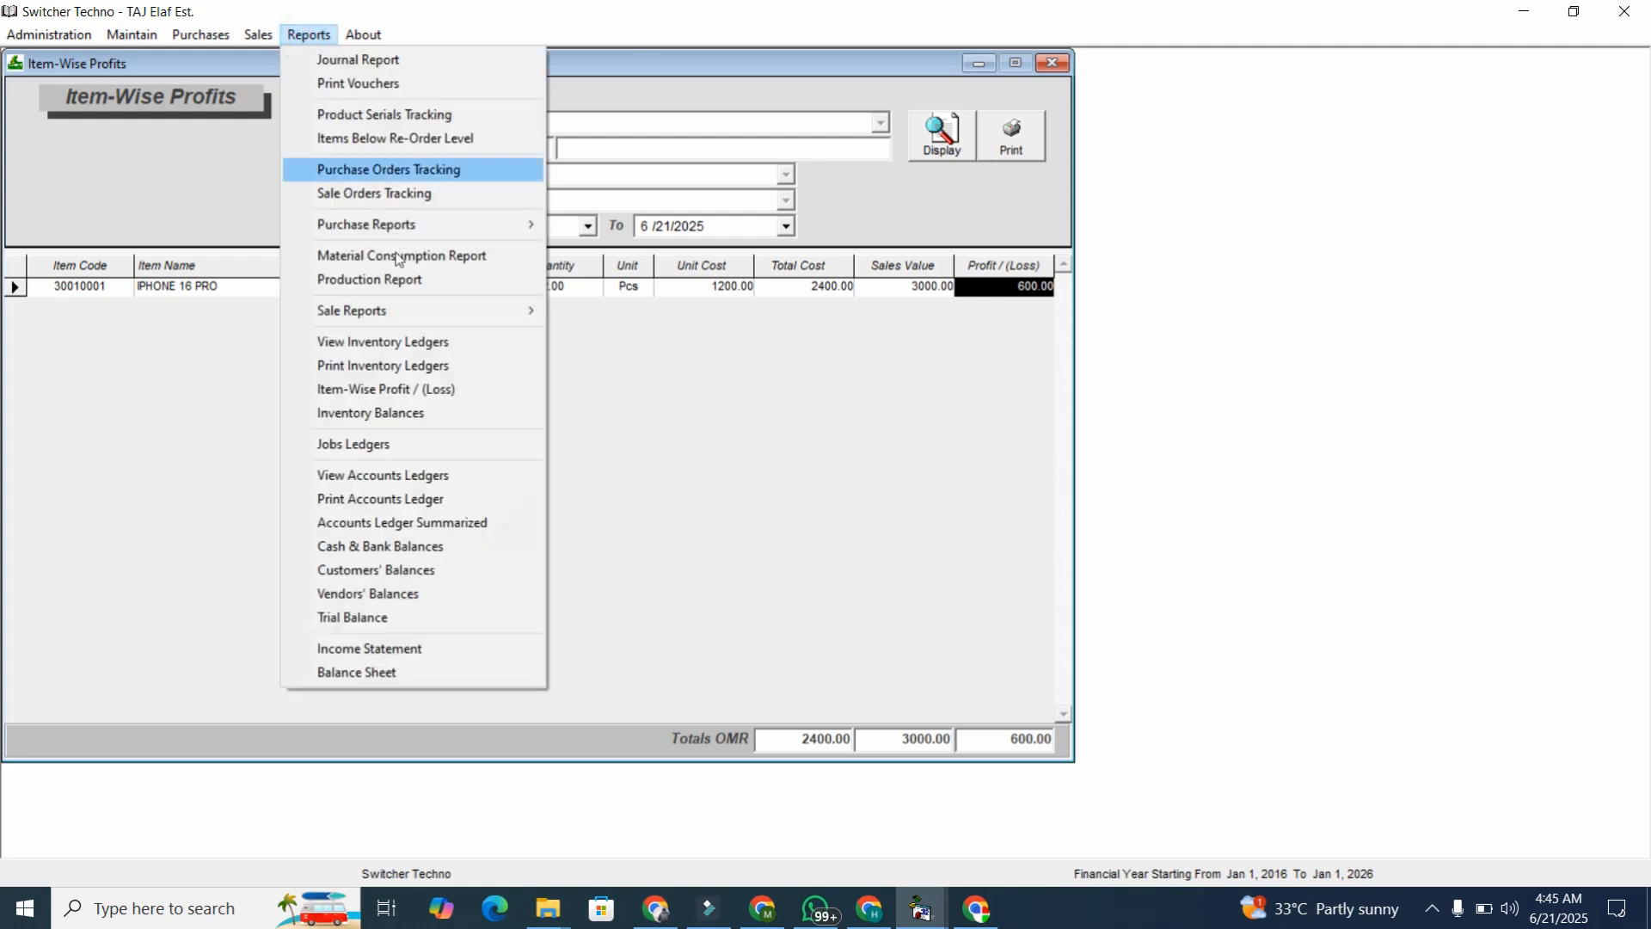
Open Account Ledgers and display the Sales Tax Payable ledger.
{"action": "left_click", "coordinate": [430, 478]}
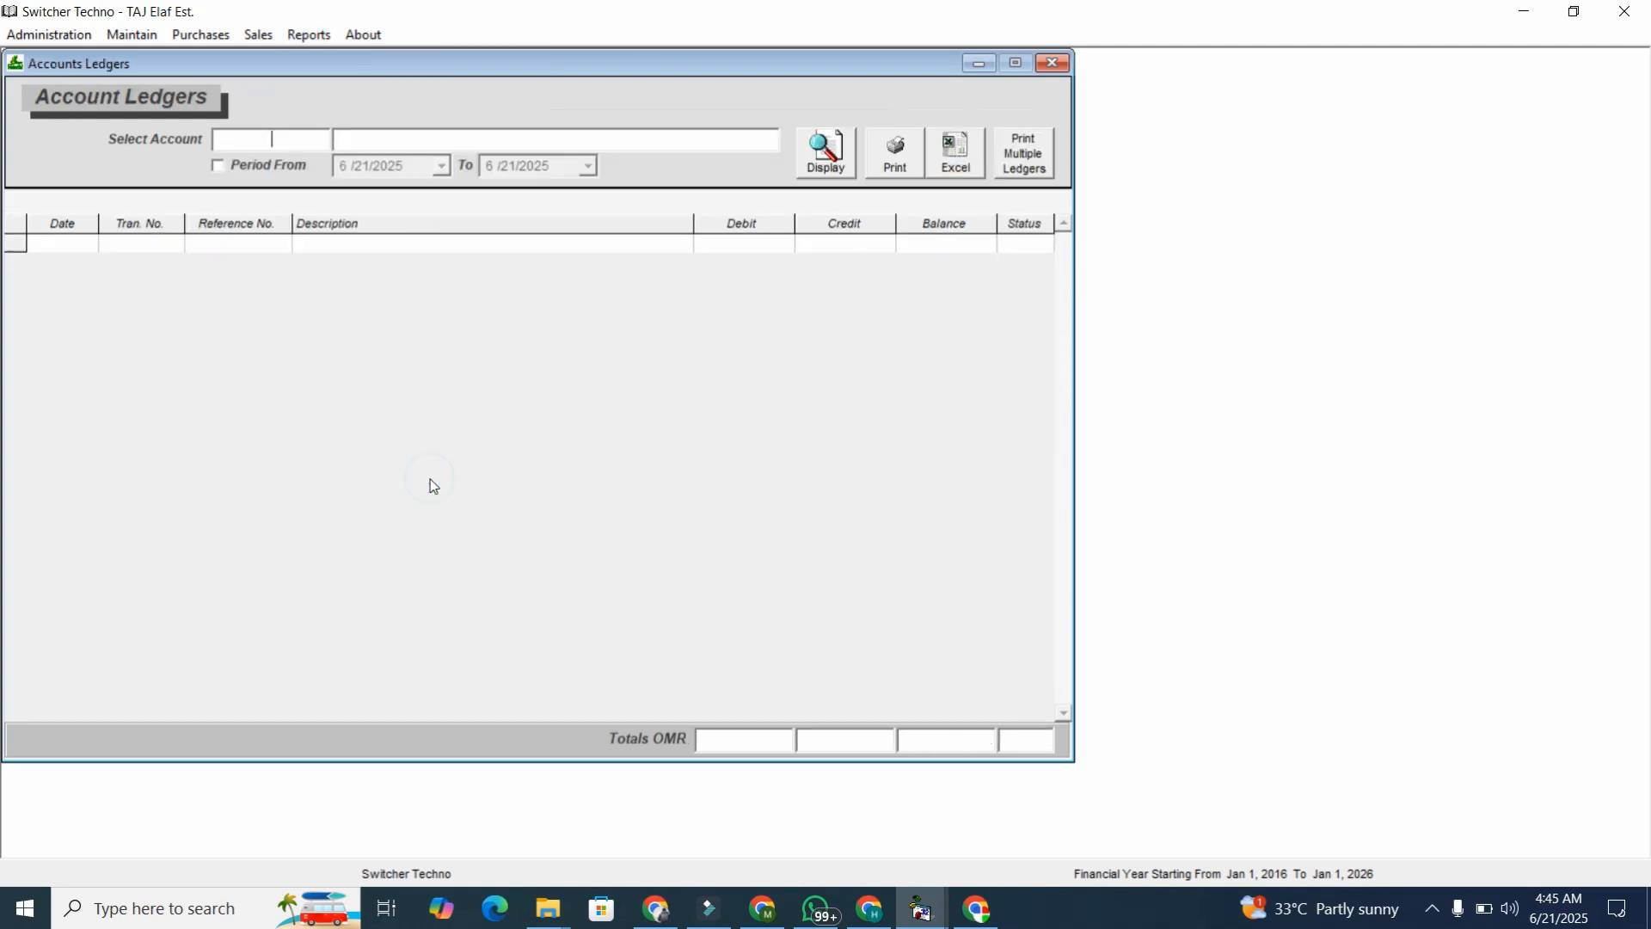
{"action": "type", "text": "SA"}
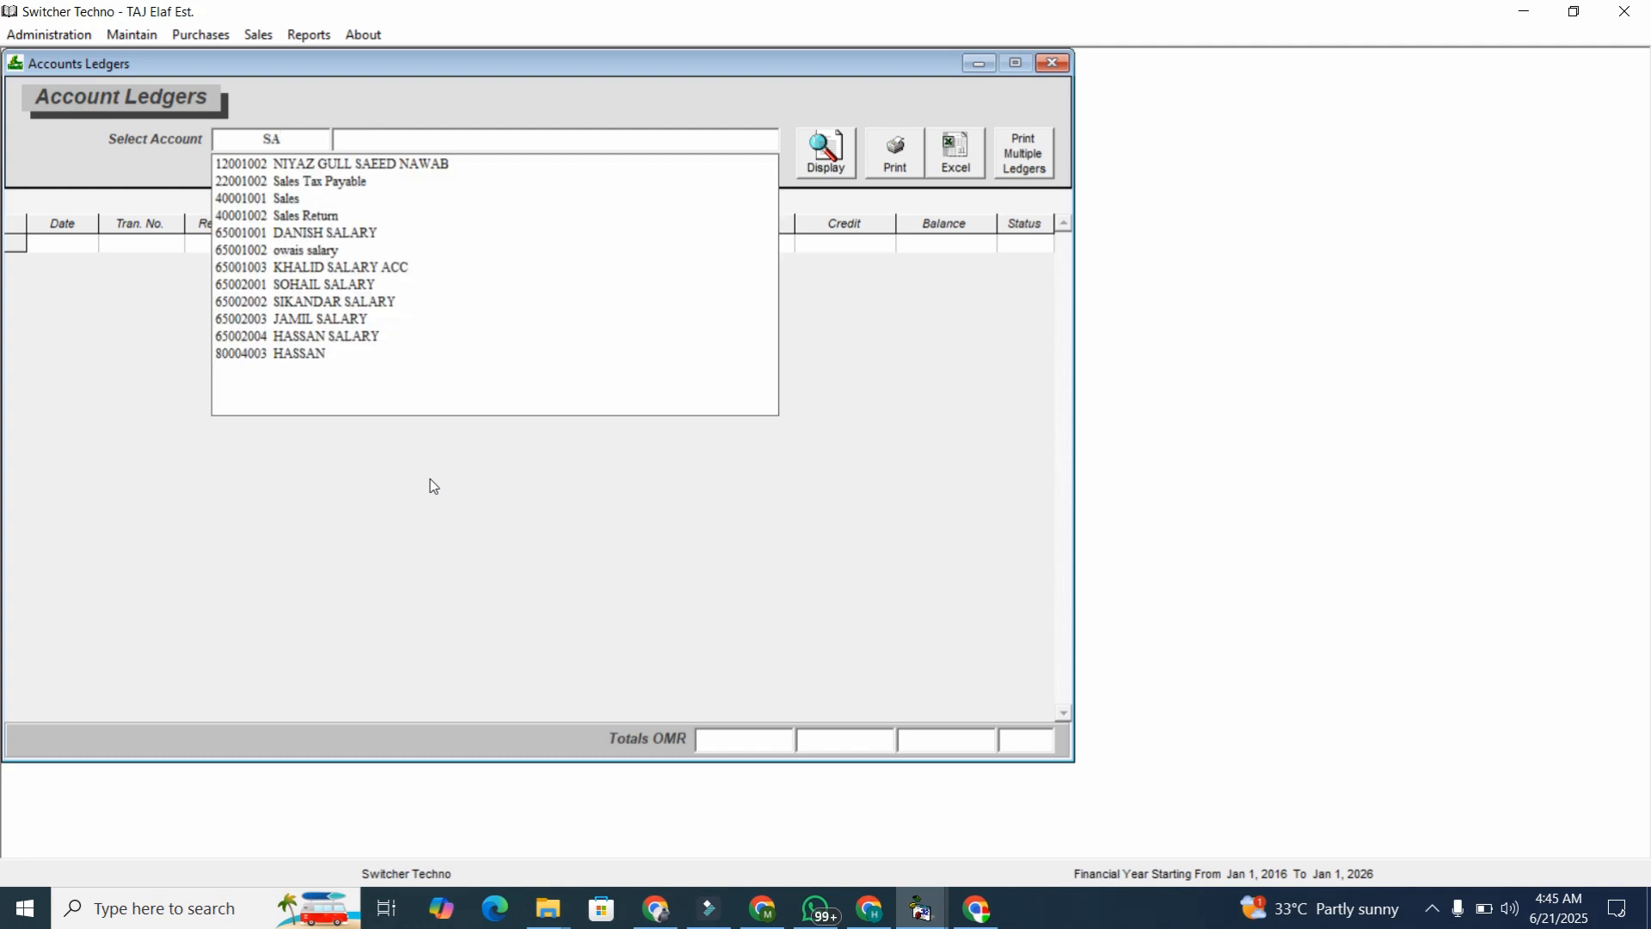
{"action": "key", "text": "Down"}
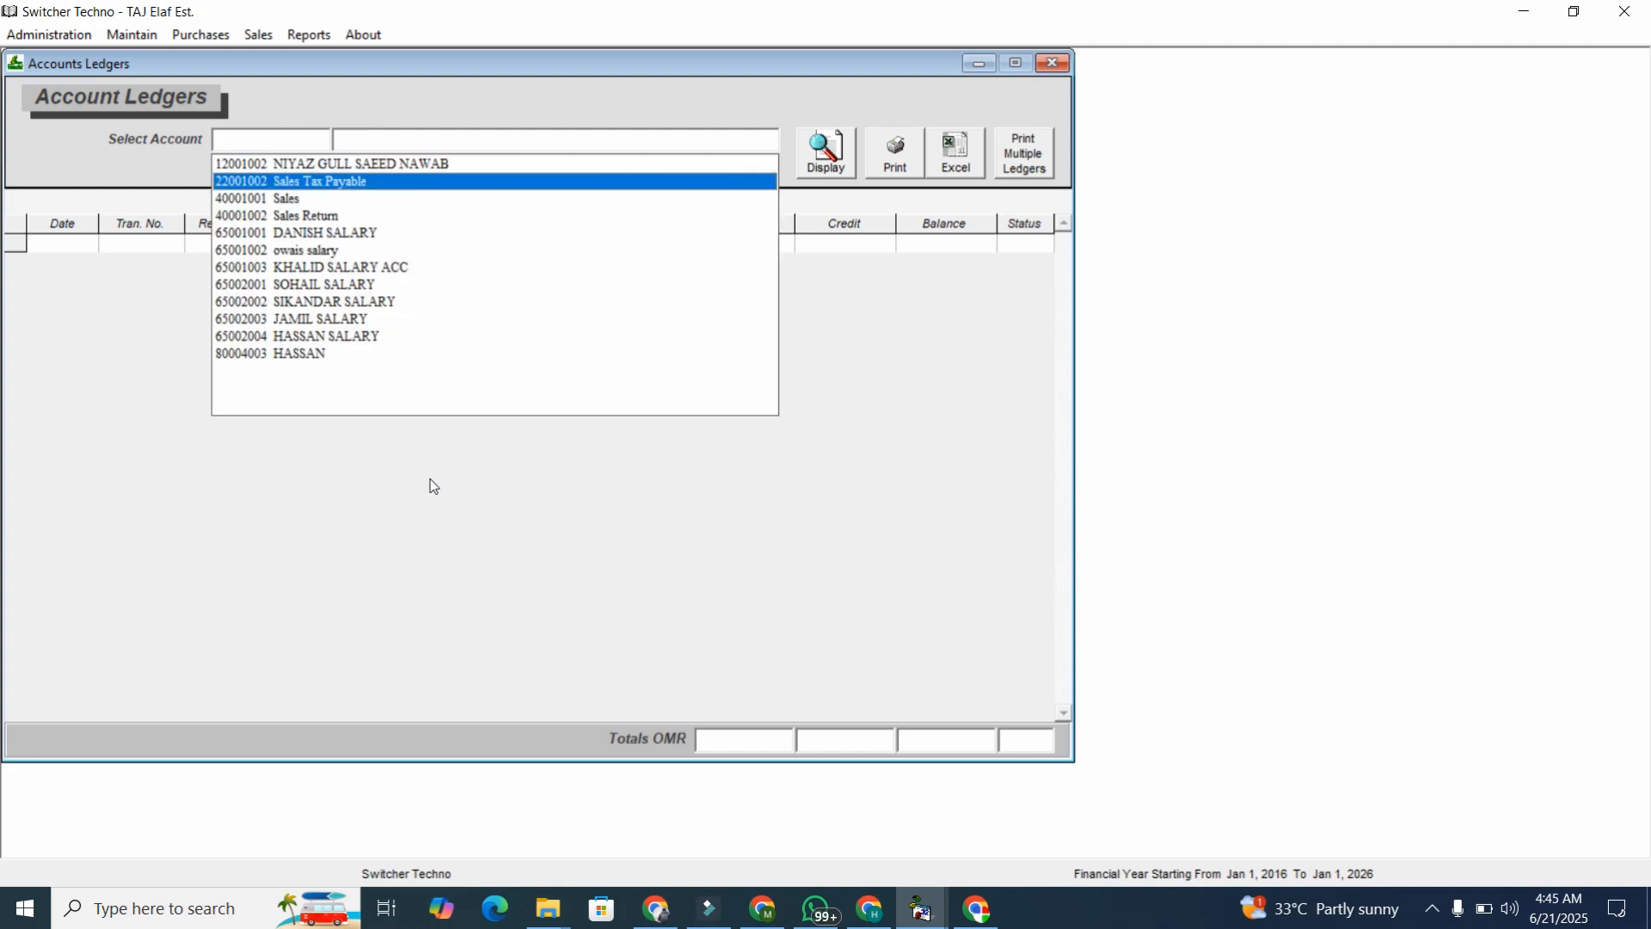
{"action": "key", "text": "Return"}
{"action": "left_click", "coordinate": [830, 160]}
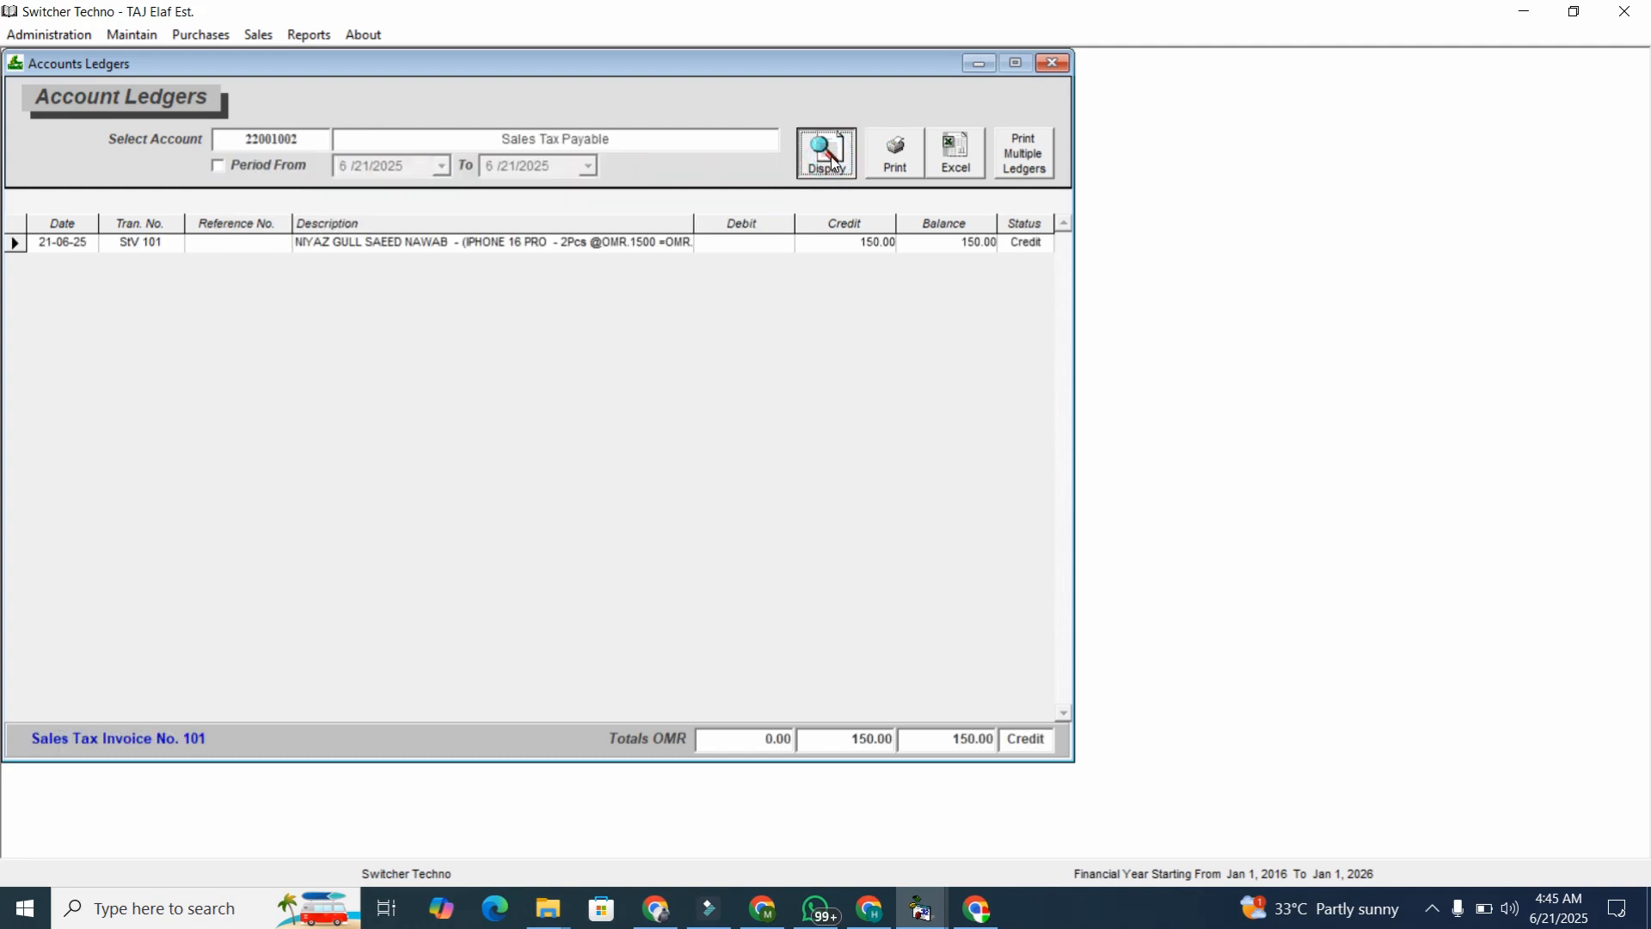
Clear the account code and search the account list again for 'SA'.
{"action": "left_click", "coordinate": [308, 130]}
{"action": "key", "text": "BackSpace"}
{"action": "type", "text": "SA"}
{"action": "key", "text": "BackSpace"}
{"action": "key", "text": "BackSpace"}
{"action": "type", "text": "A"}
{"action": "key", "text": "BackSpace"}
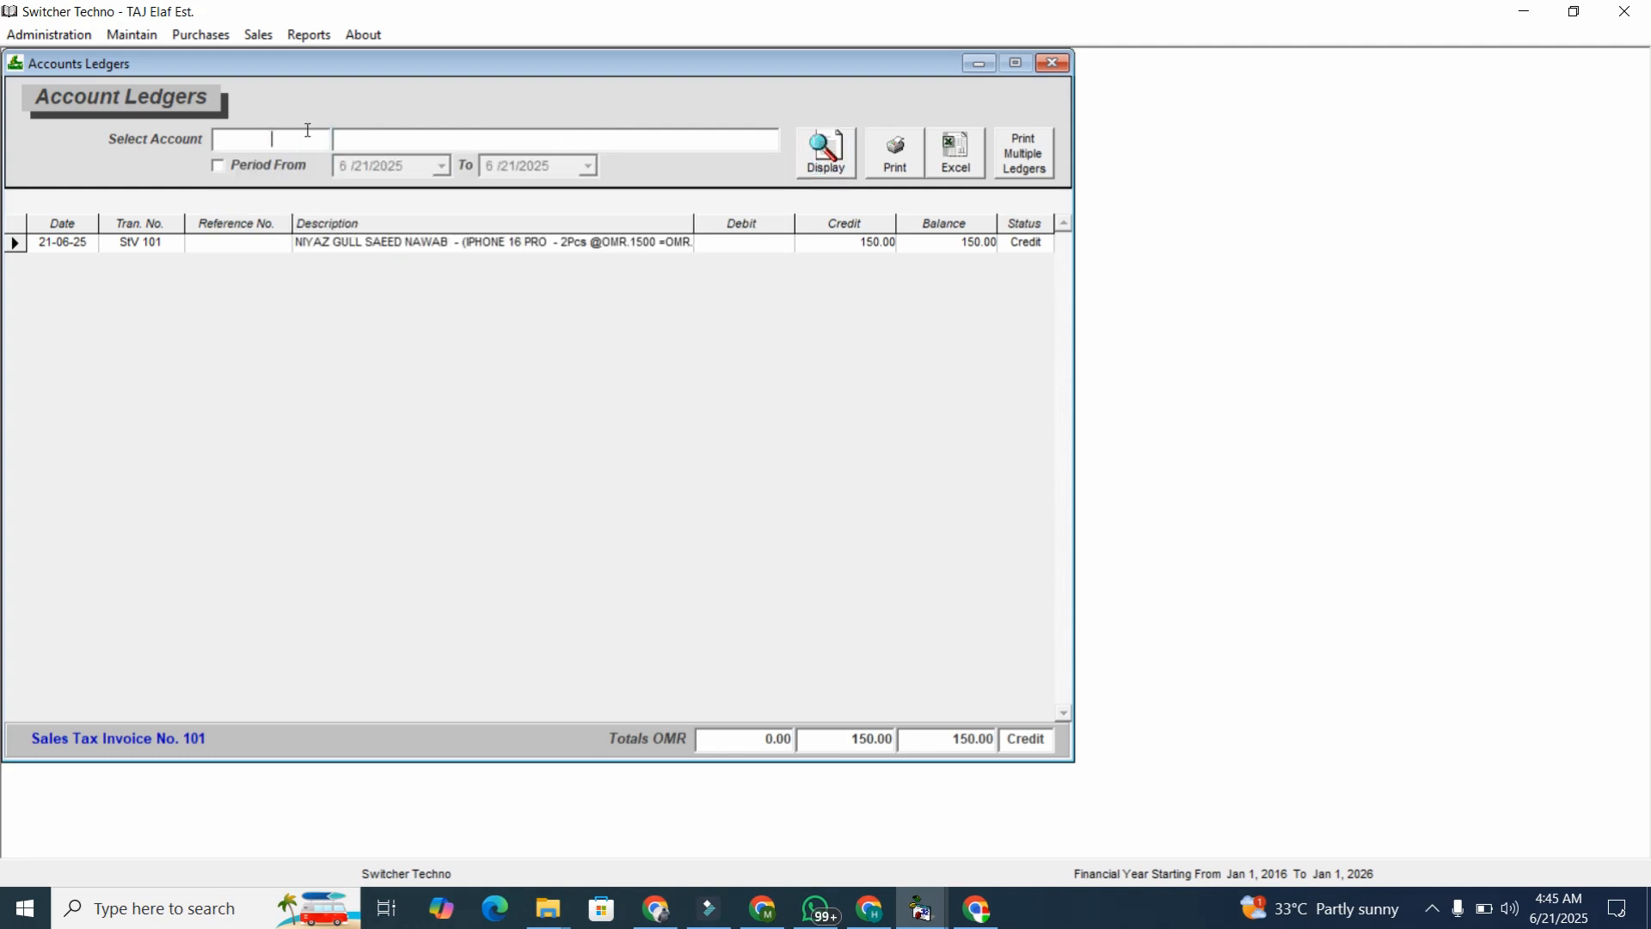
{"action": "type", "text": "SA"}
{"action": "key", "text": "Down"}
{"action": "key", "text": "Down"}
{"action": "key", "text": "Down"}
{"action": "key", "text": "Down"}
{"action": "key", "text": "Down"}
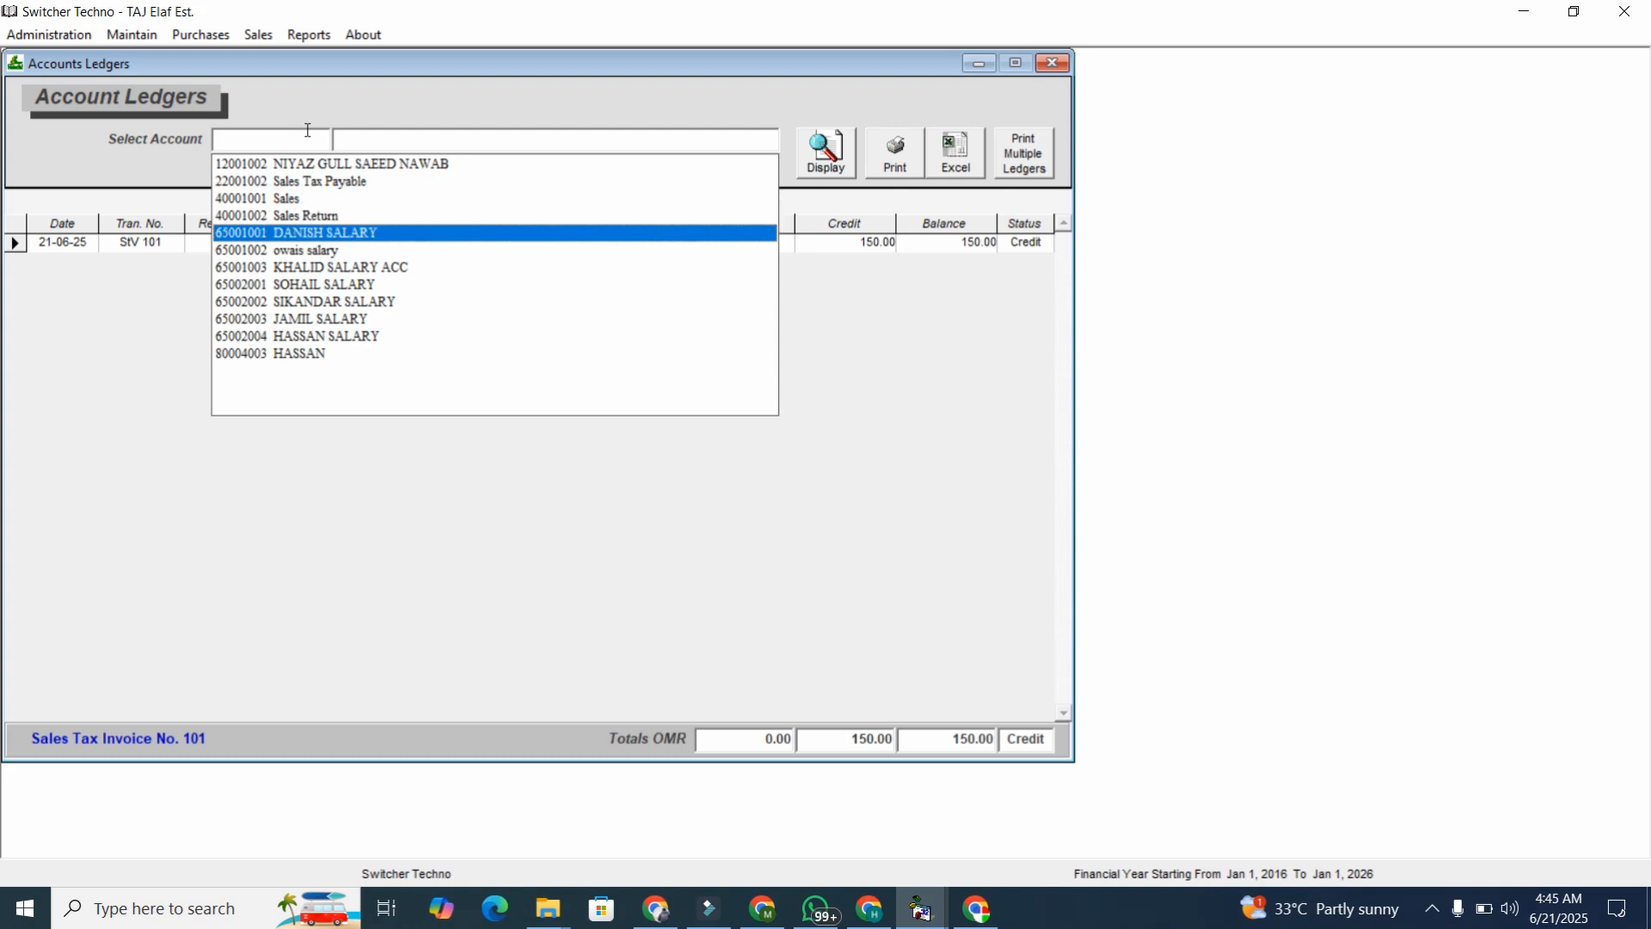
{"action": "left_click", "coordinate": [308, 130]}
Review posted sales tax invoice 101, then close it.
{"action": "left_click", "coordinate": [256, 36]}
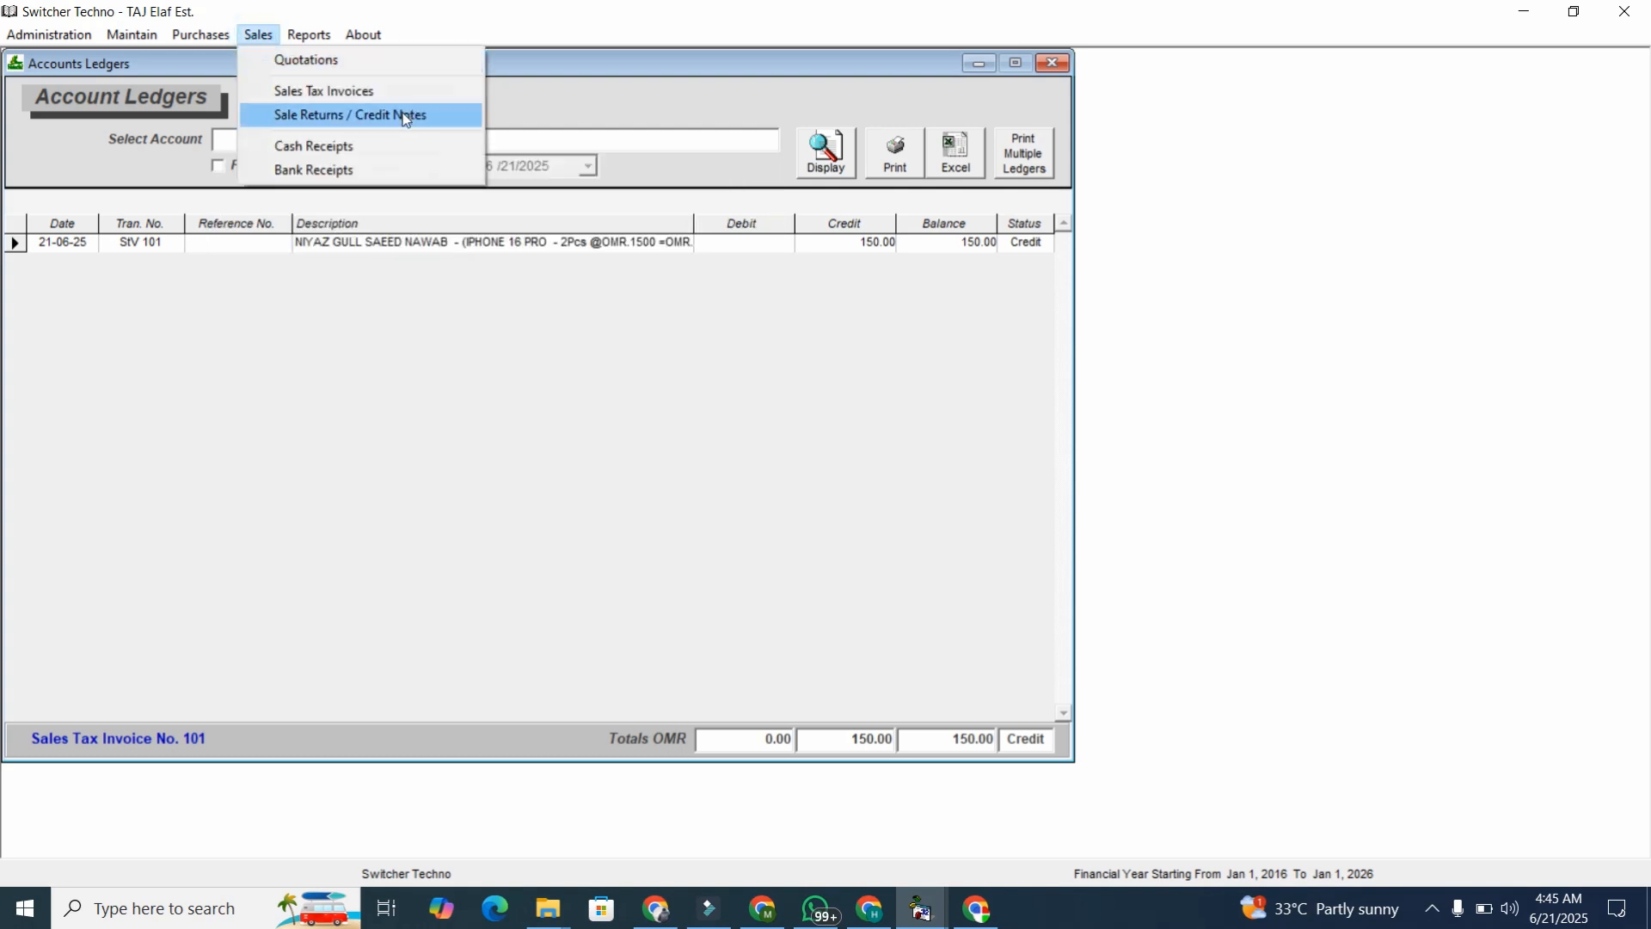
{"action": "left_click", "coordinate": [371, 96]}
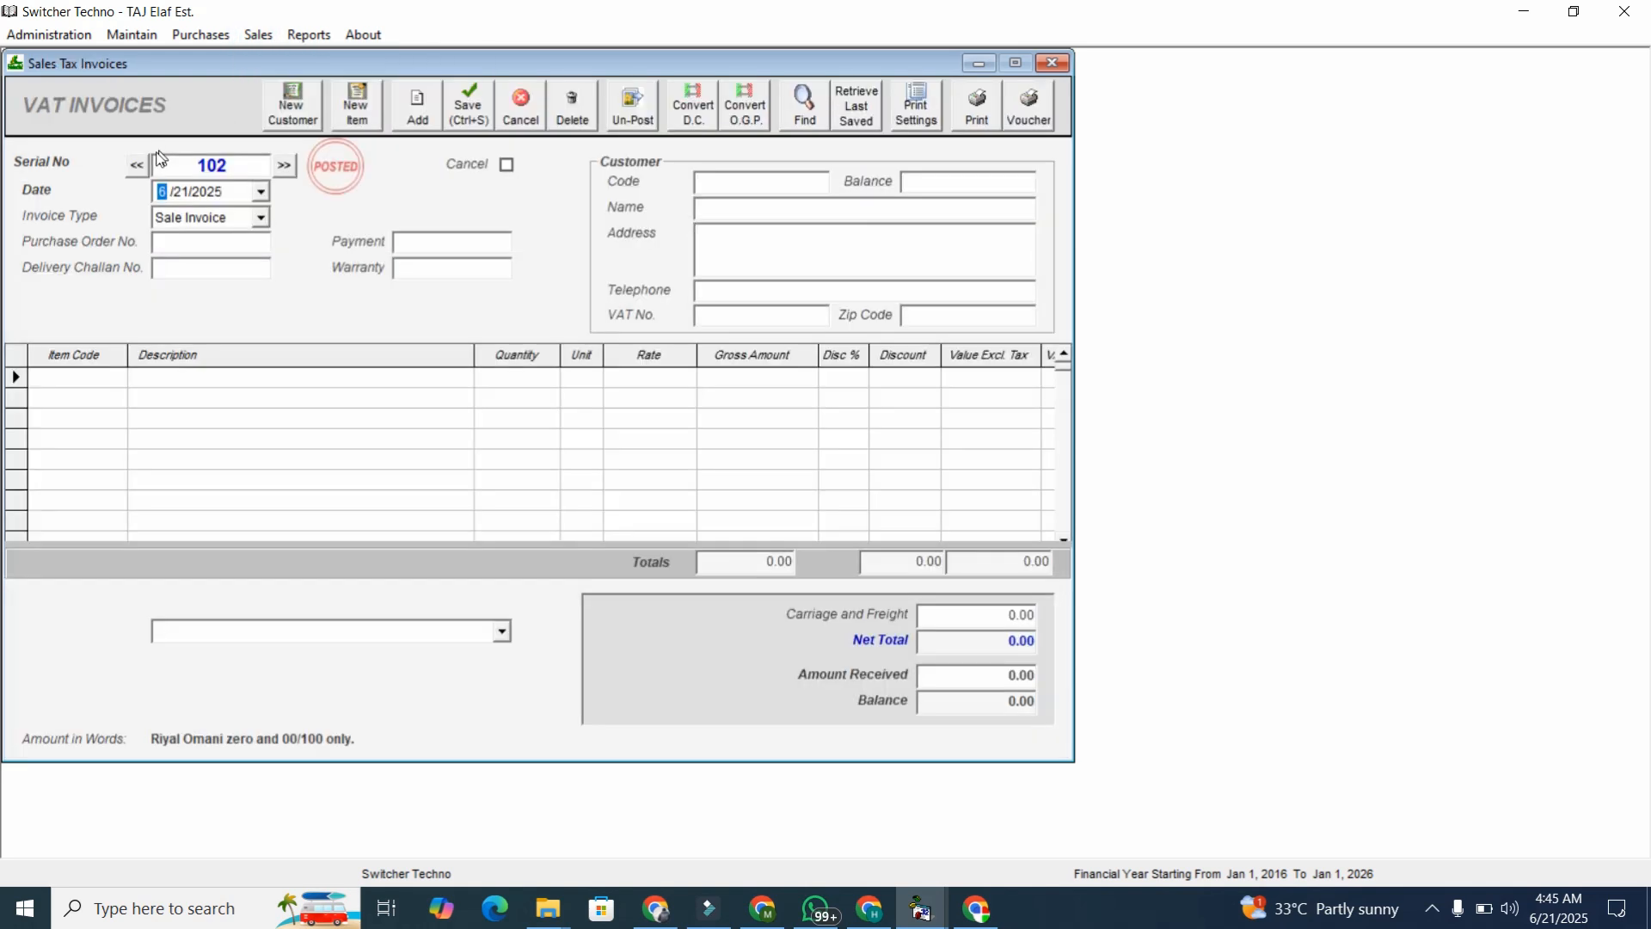
{"action": "left_click", "coordinate": [136, 166]}
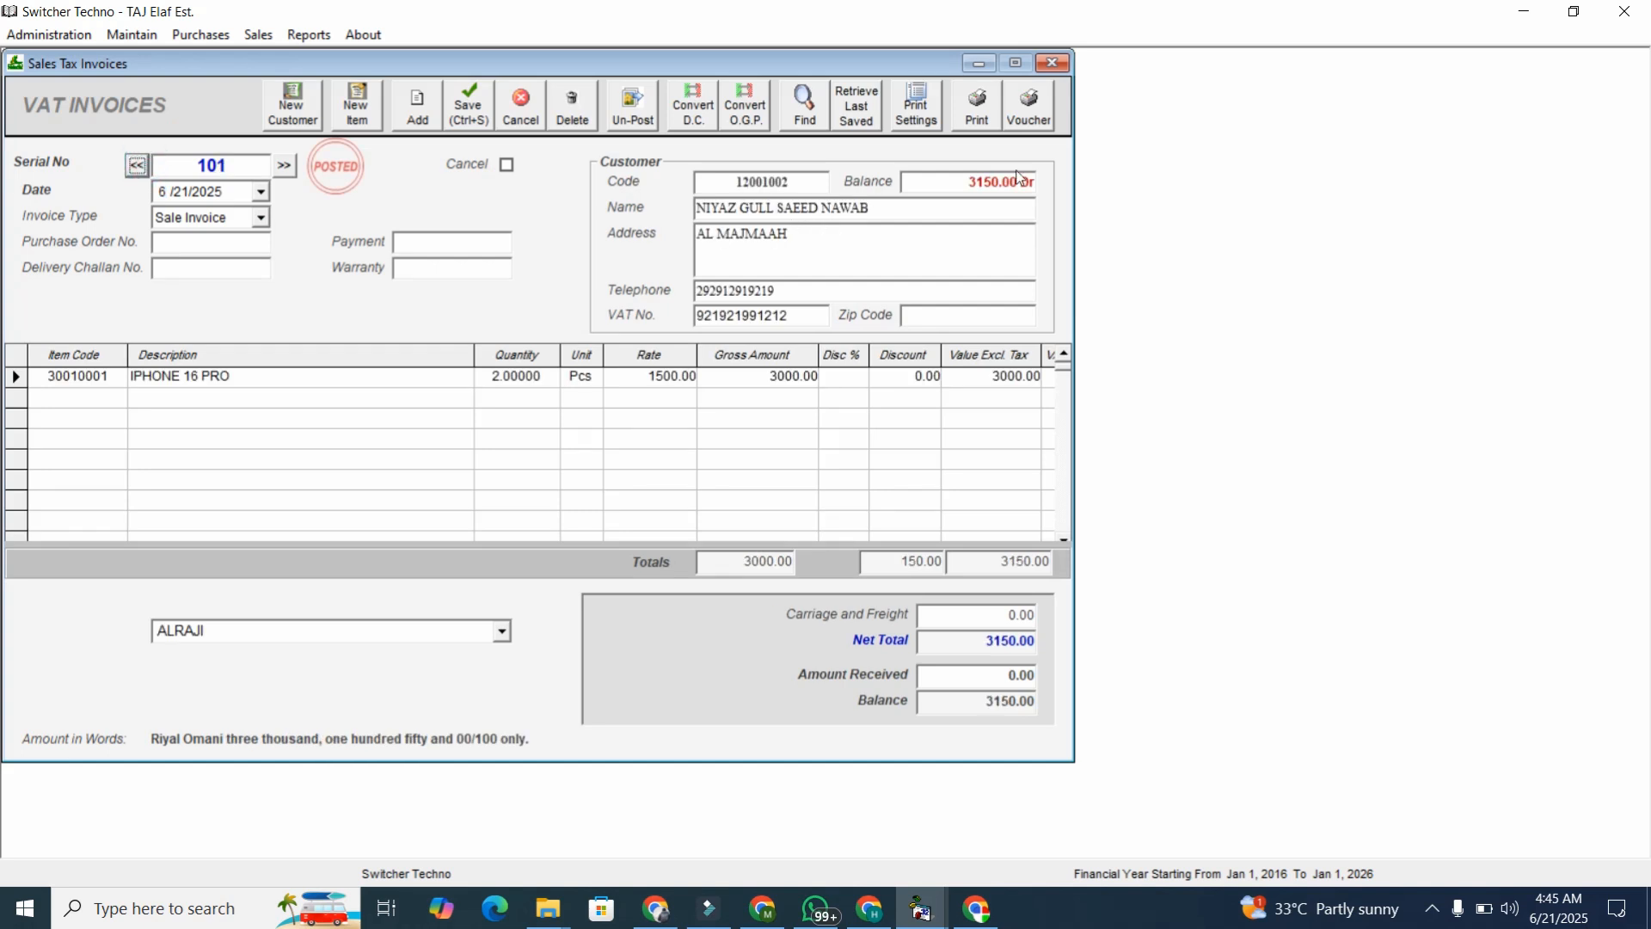
{"action": "left_click", "coordinate": [1050, 62]}
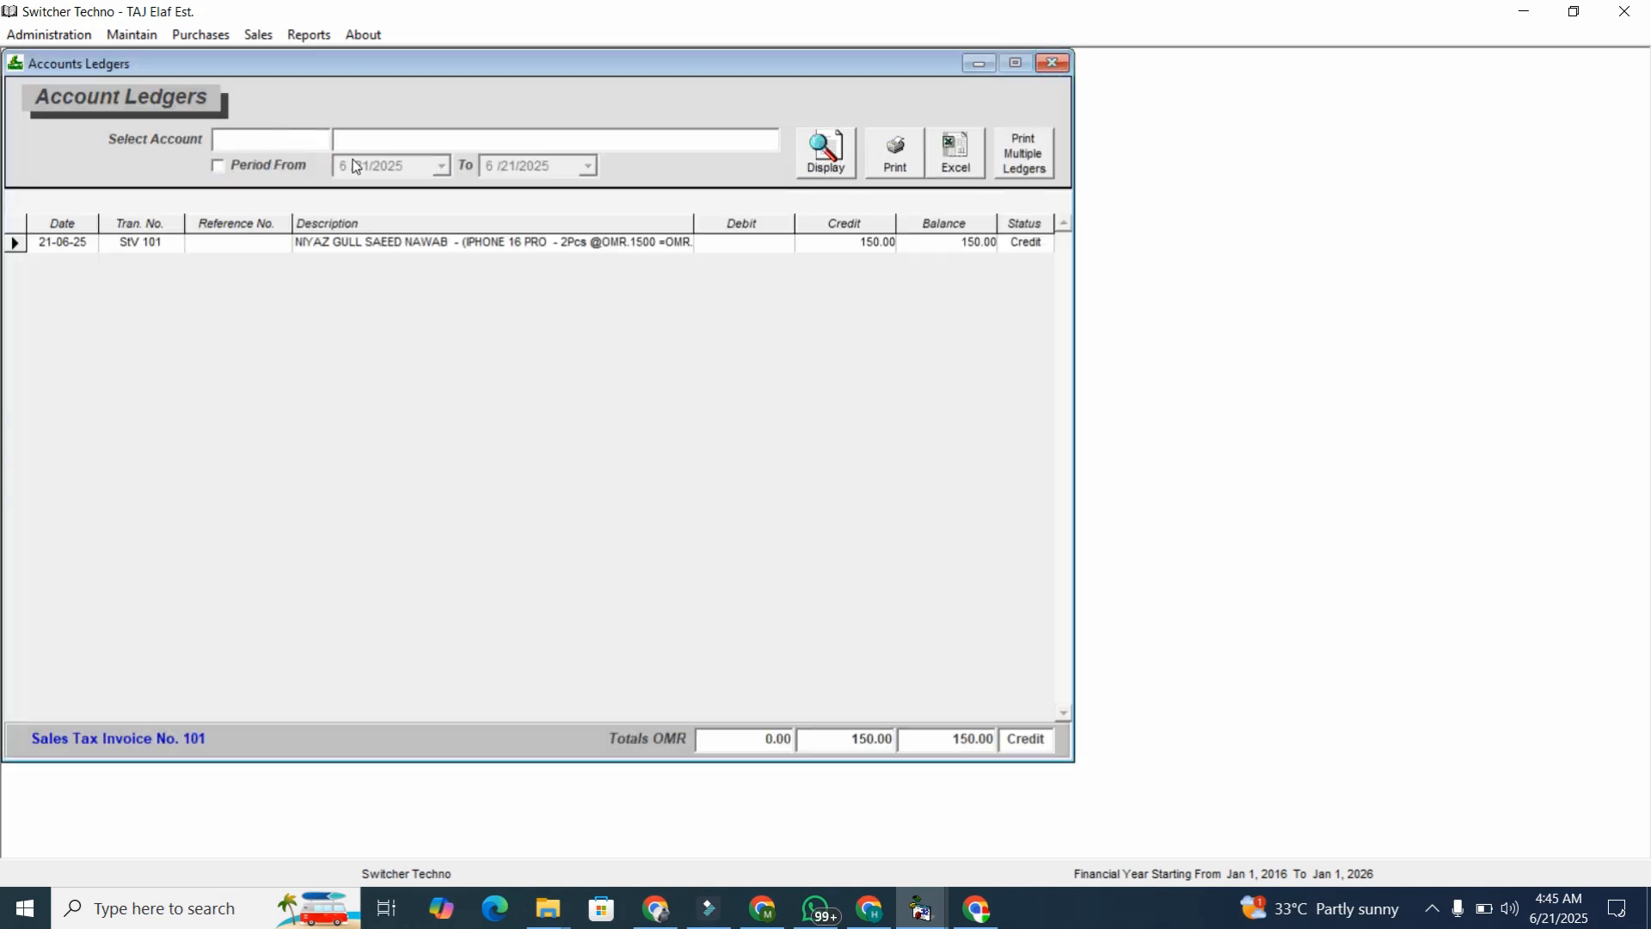
Select the customer account and display its ledger with the 3150.00 debit from invoice 101.
{"action": "type", "text": "NIY"}
{"action": "key", "text": "Down"}
{"action": "key", "text": "Return"}
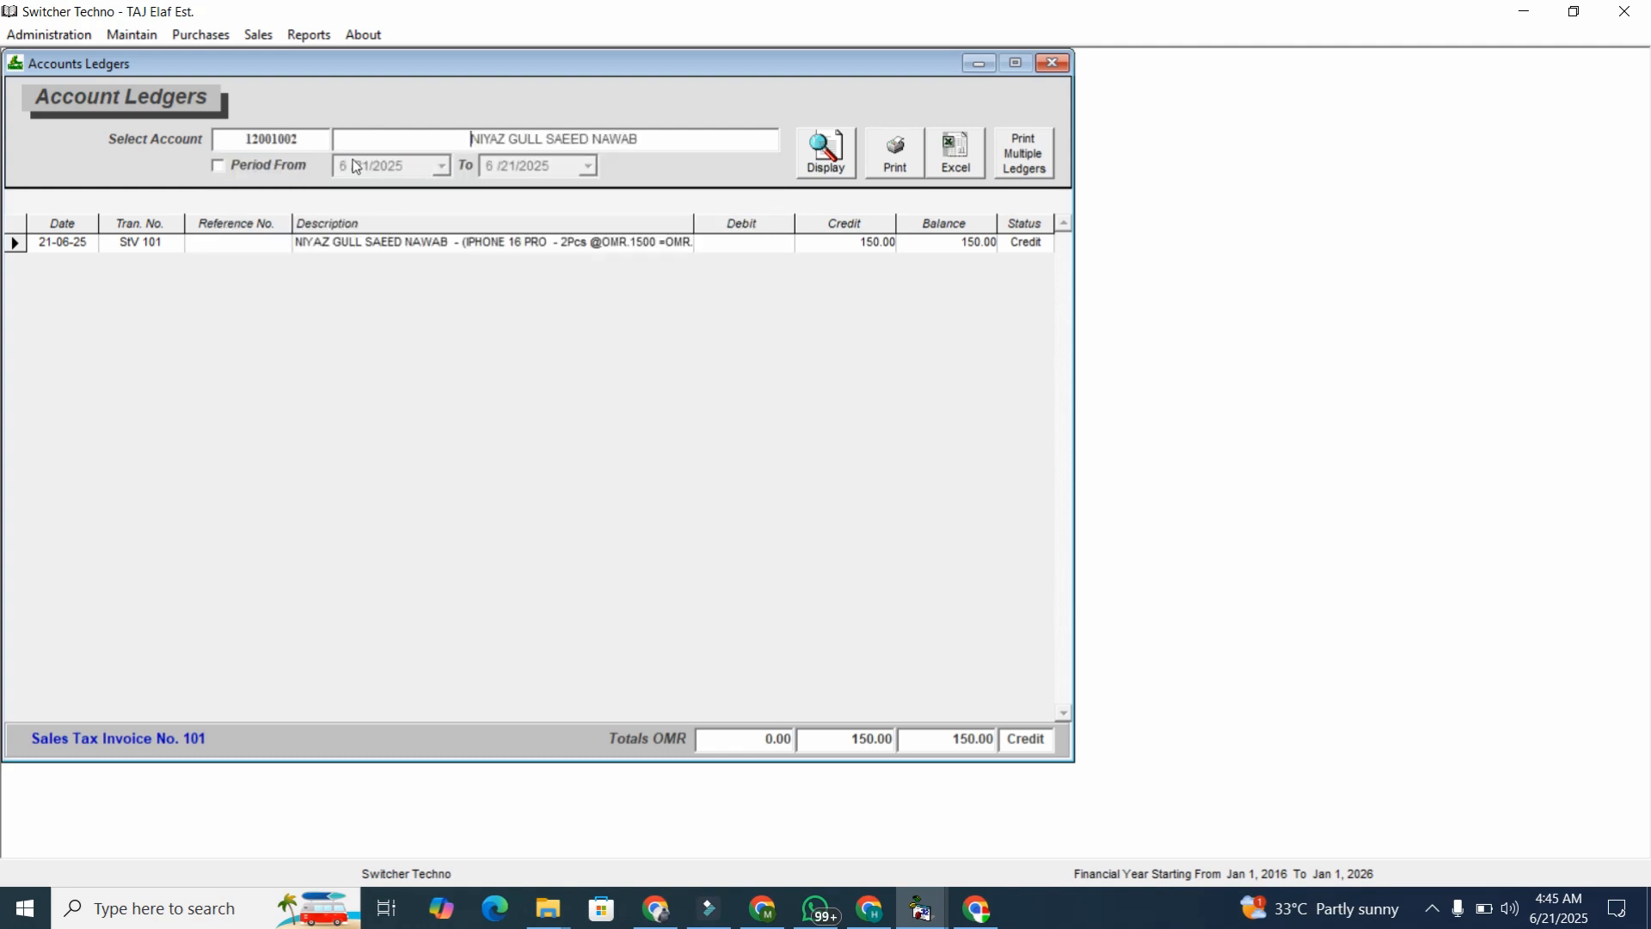
{"action": "left_click", "coordinate": [808, 153]}
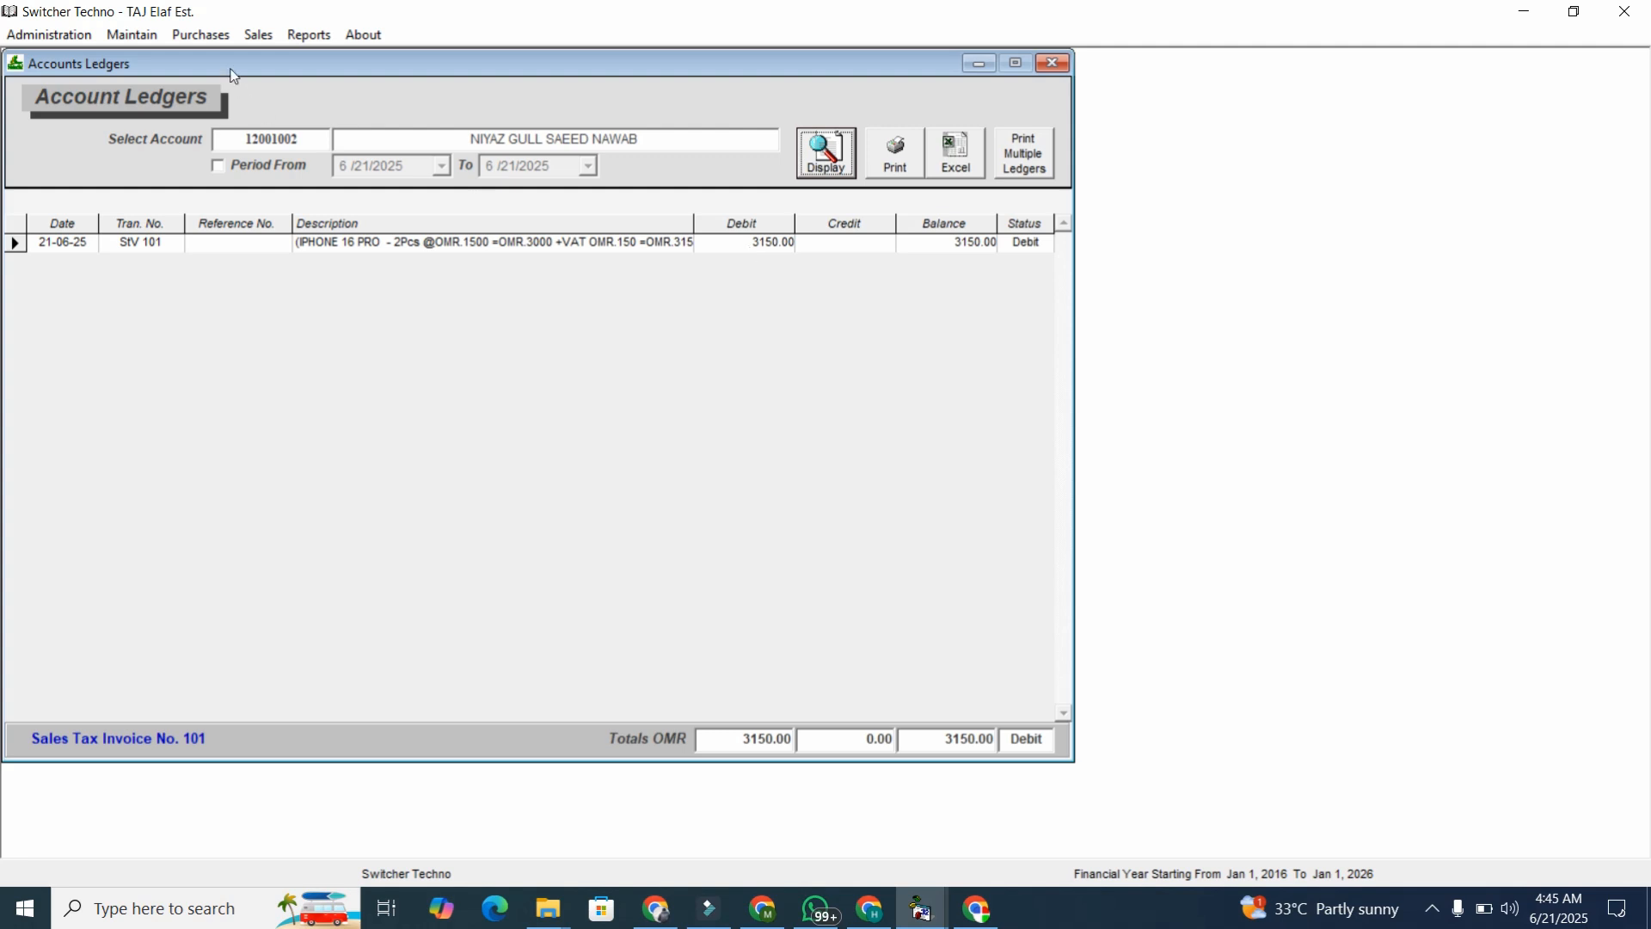
{"action": "left_click", "coordinate": [256, 34]}
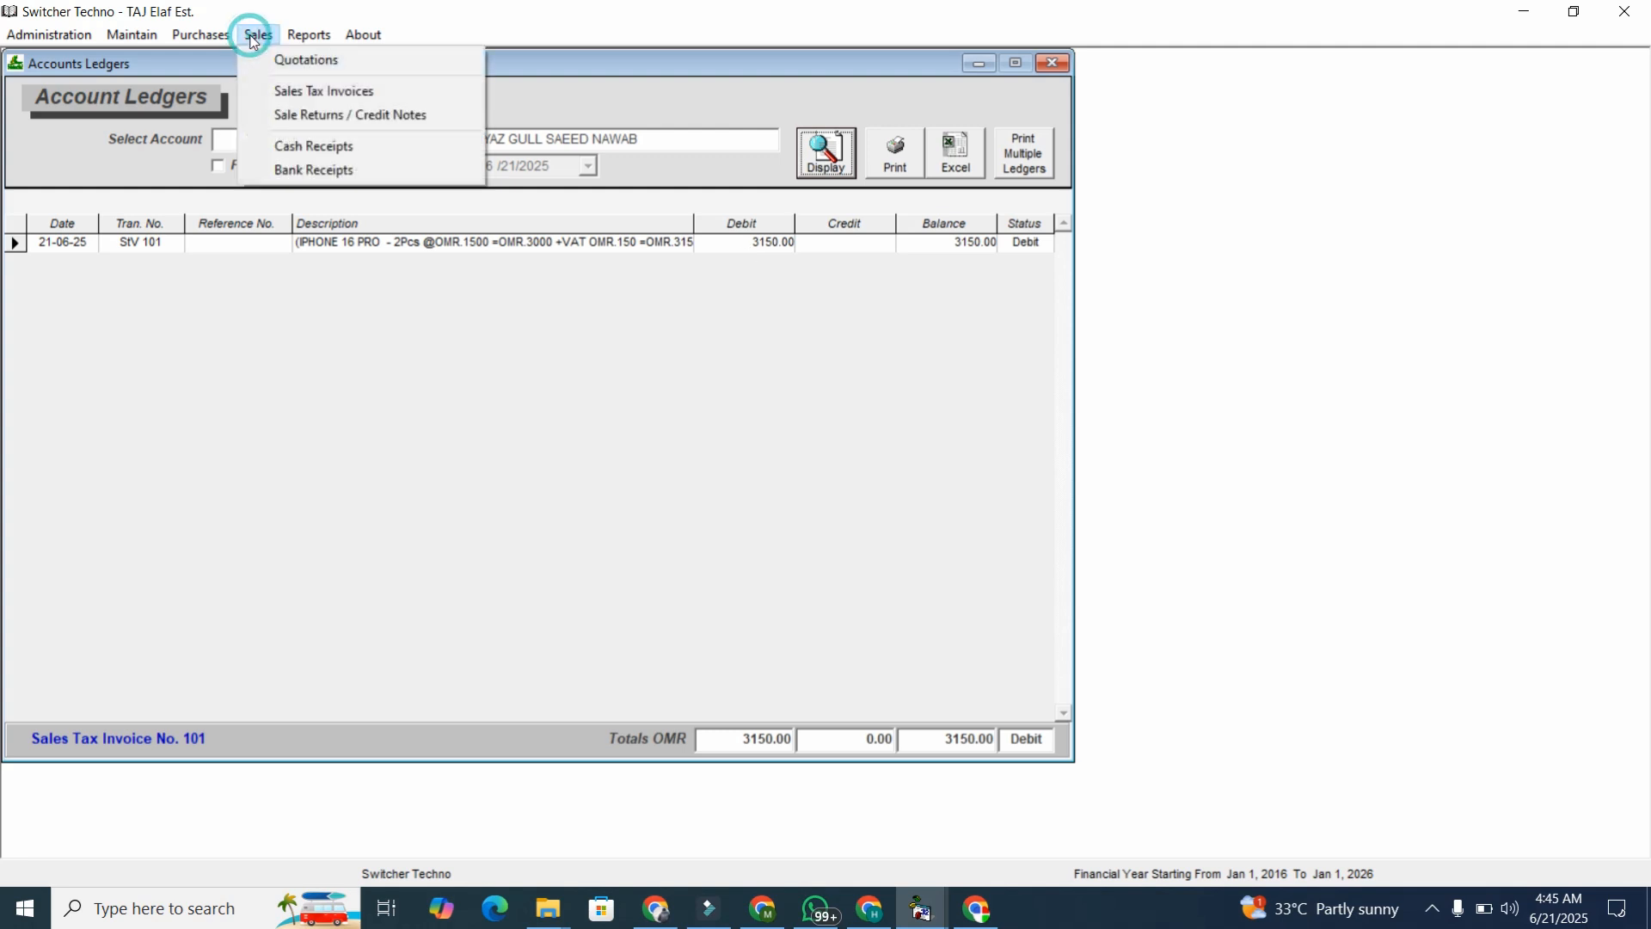
Start a cash receipt with Cash in Hand as the cash account.
{"action": "left_click", "coordinate": [316, 160]}
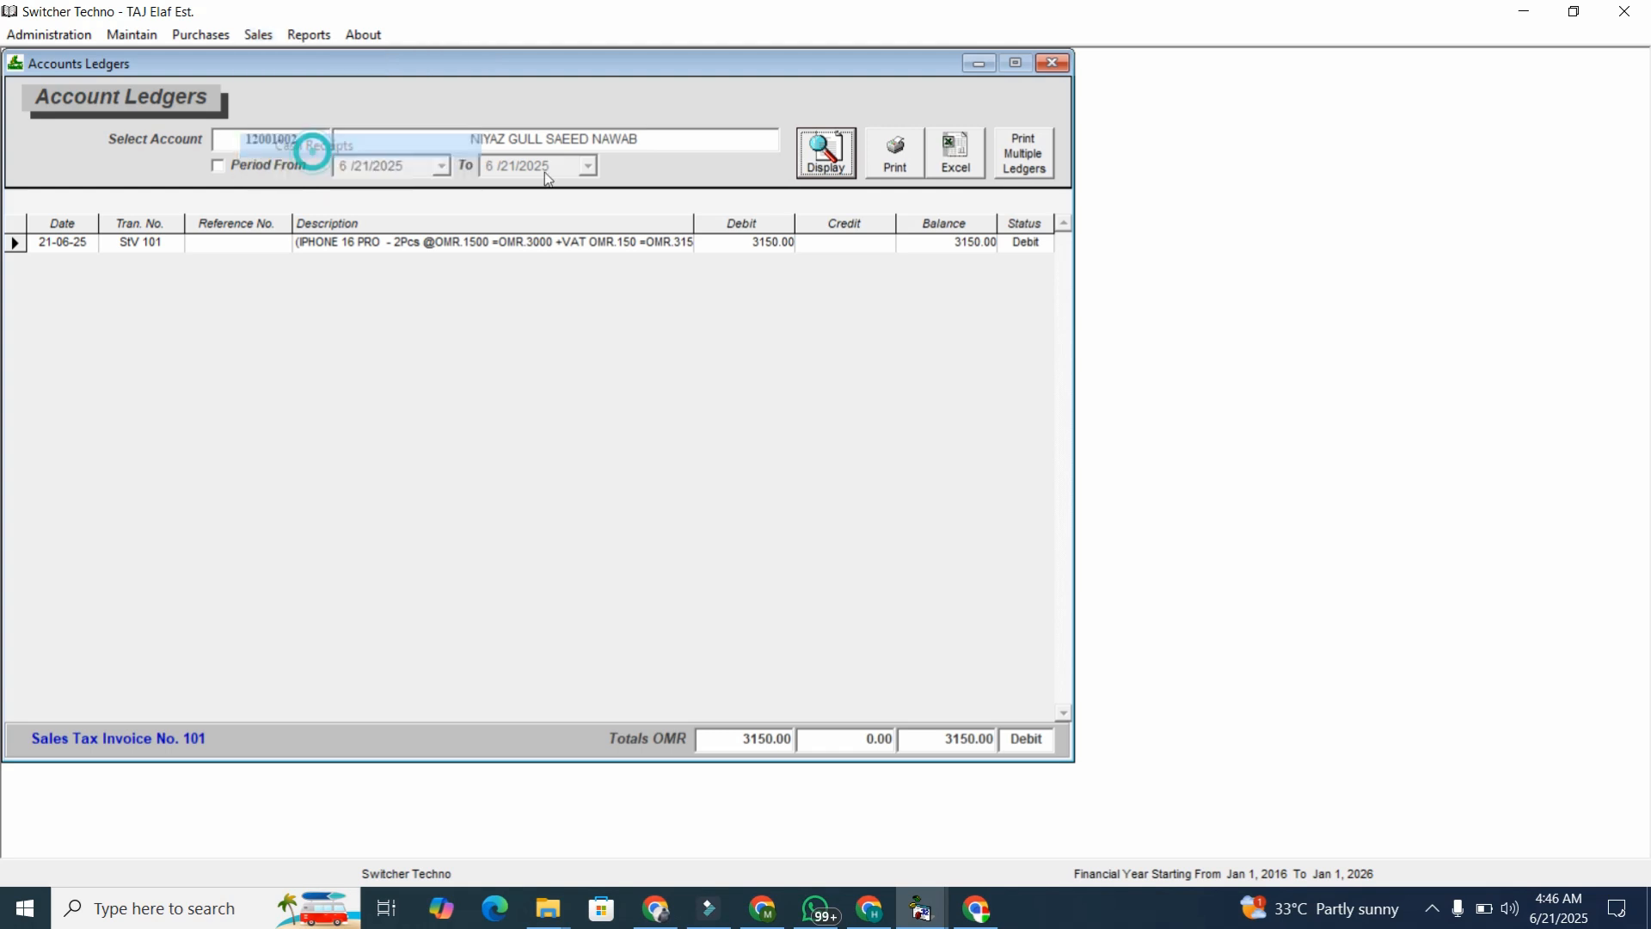
{"action": "left_click", "coordinate": [230, 306]}
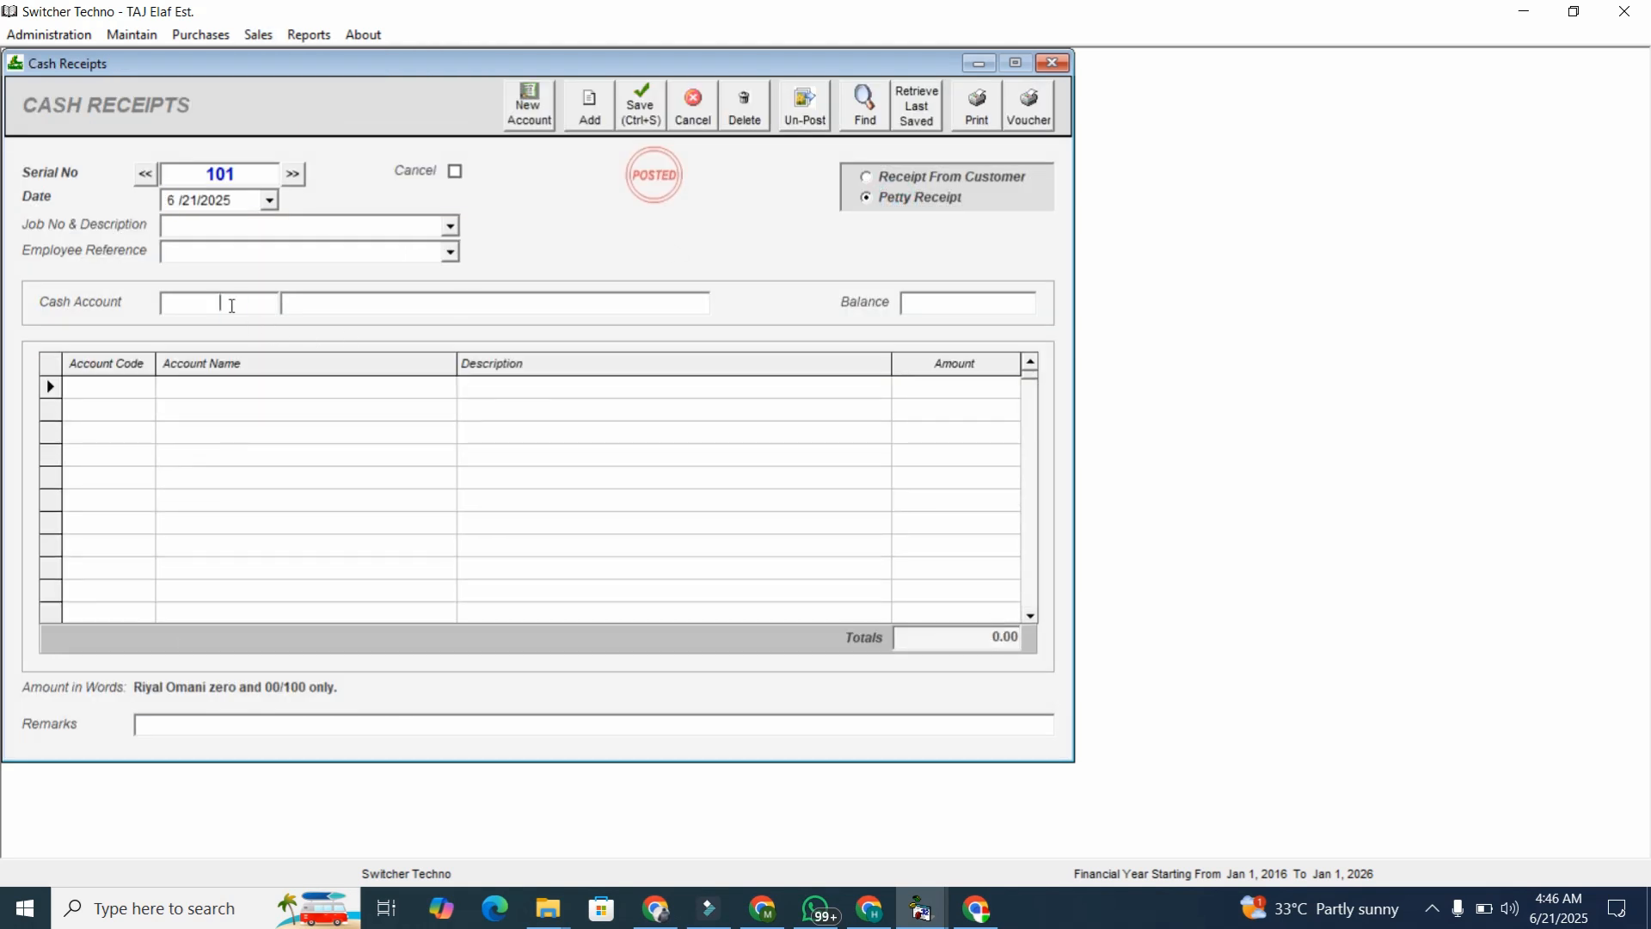
{"action": "key", "text": "Return"}
Add the customer row 'RECVIDV THE PAYMENT' for 2000 and print the receipt note.
{"action": "left_click", "coordinate": [117, 393]}
{"action": "type", "text": "NIYA"}
{"action": "key", "text": "Down"}
{"action": "key", "text": "Return"}
{"action": "key", "text": "Tab"}
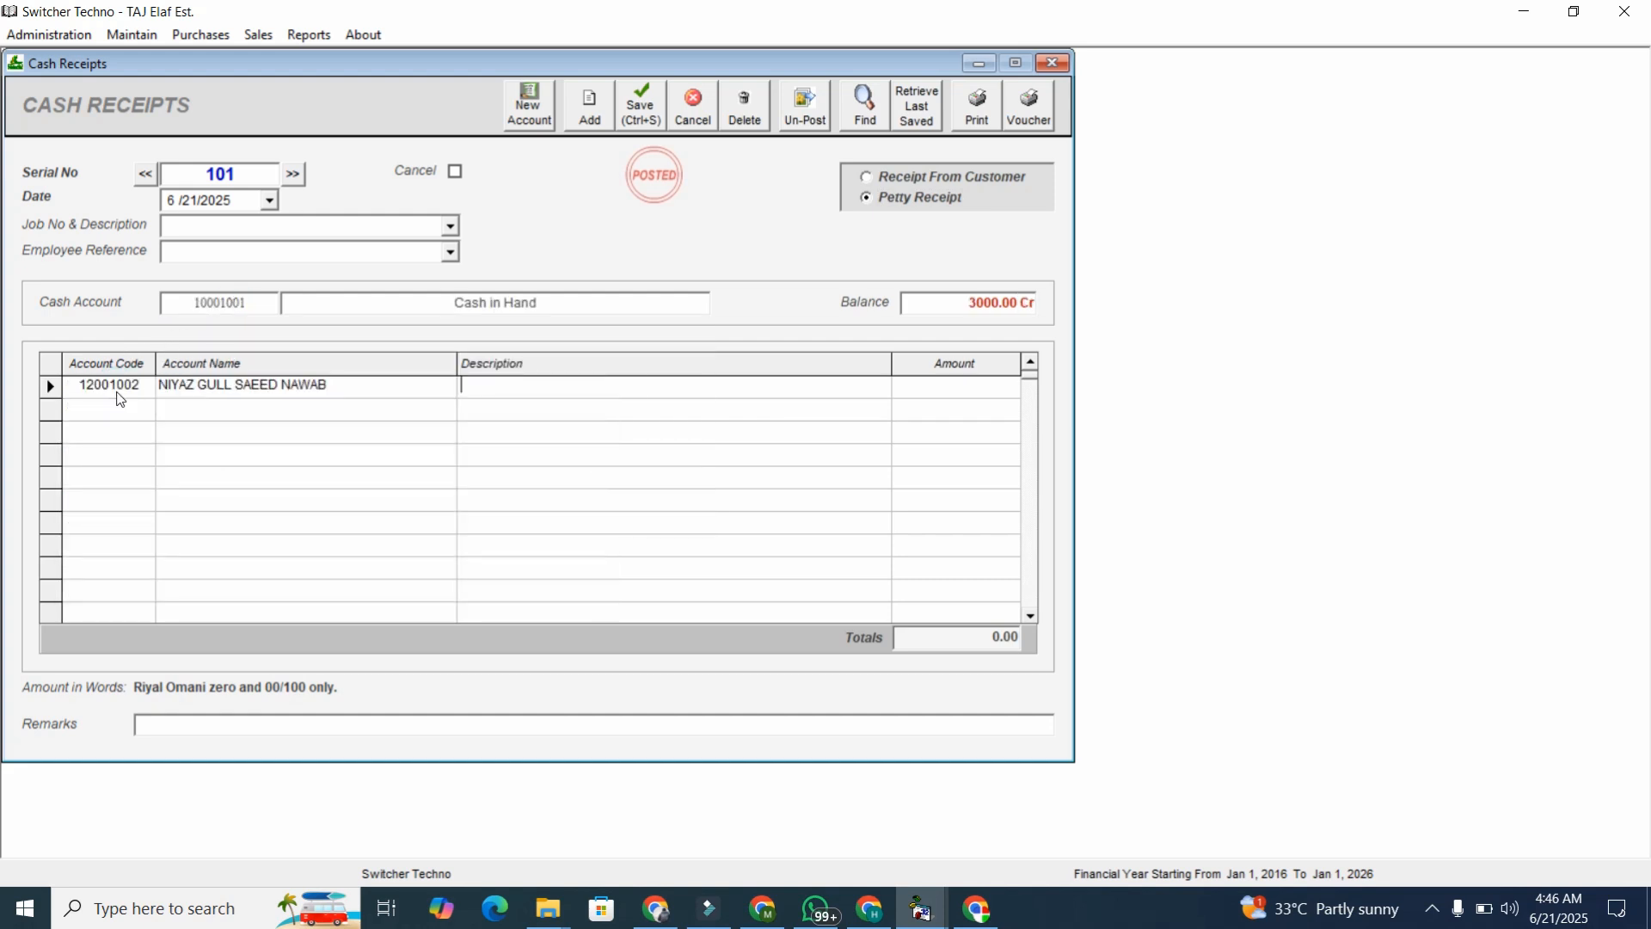
{"action": "type", "text": "RECVIDV THE PAYMENT"}
{"action": "key", "text": "Tab"}
{"action": "type", "text": "2000"}
{"action": "key", "text": "Return"}
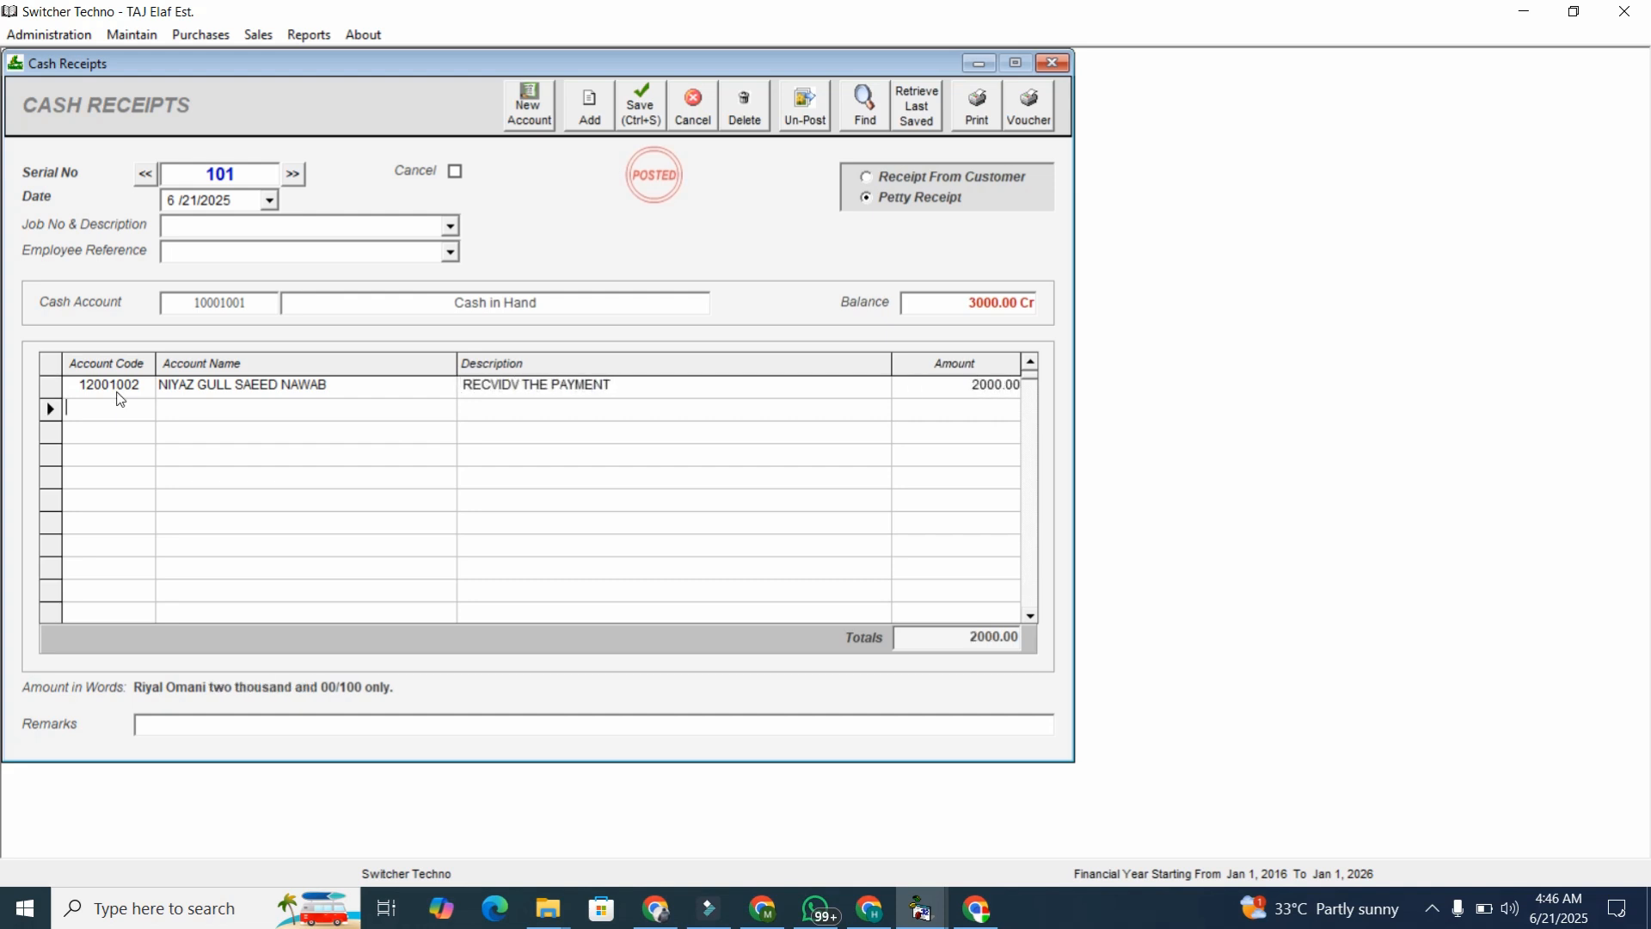
{"action": "left_click", "coordinate": [979, 110]}
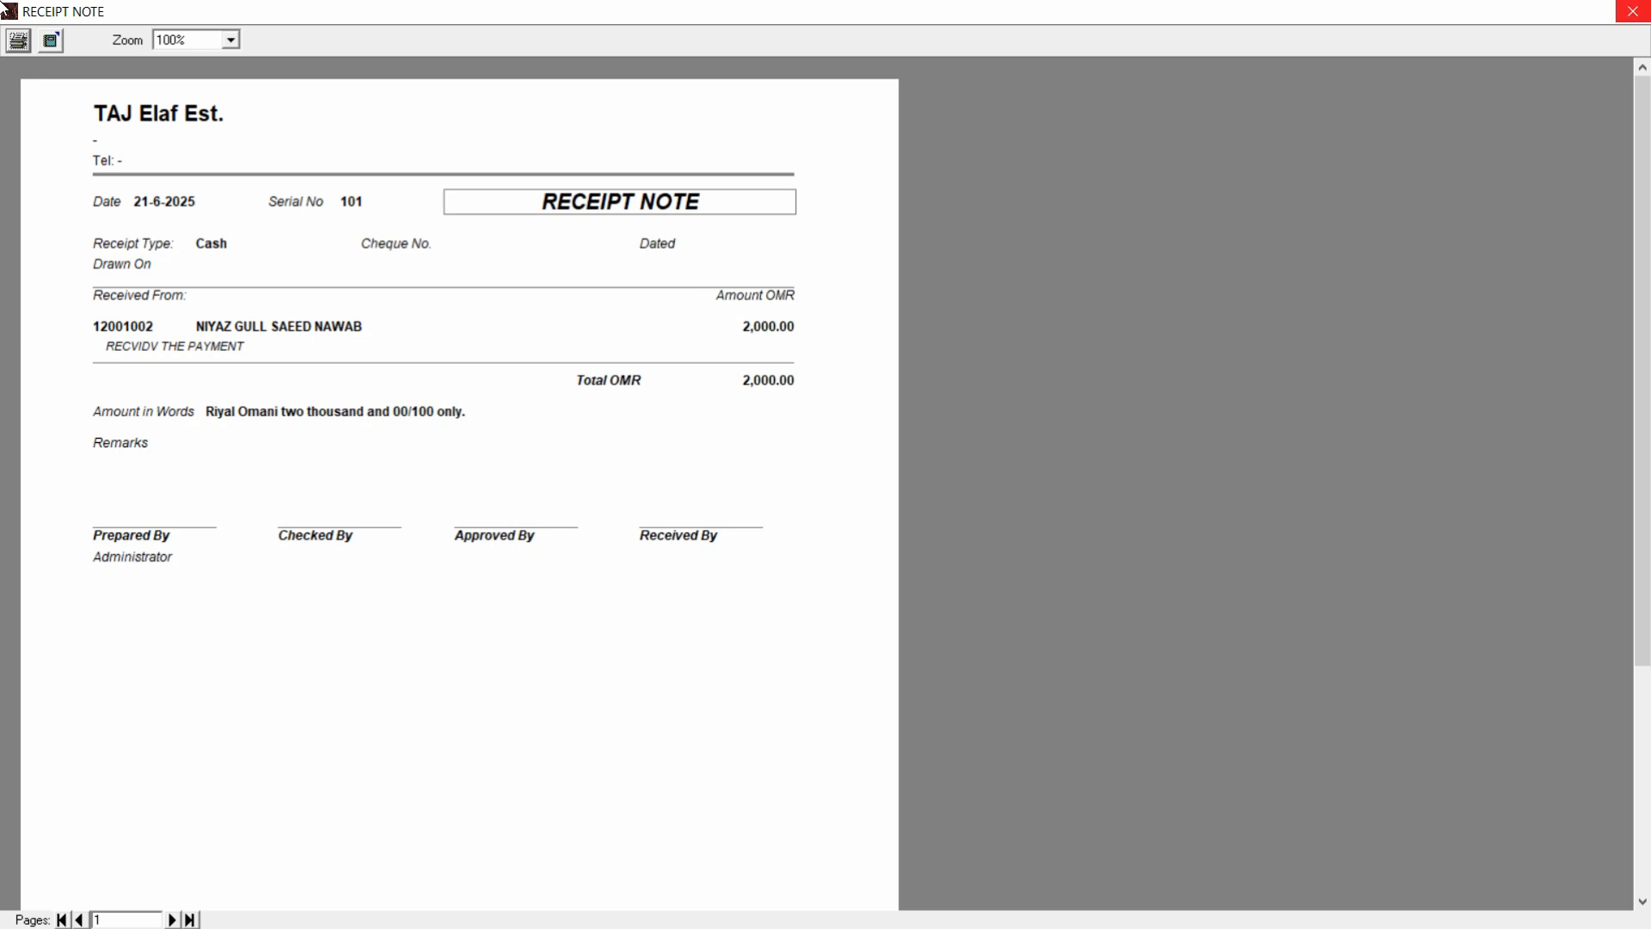
{"action": "left_click", "coordinate": [1632, 11]}
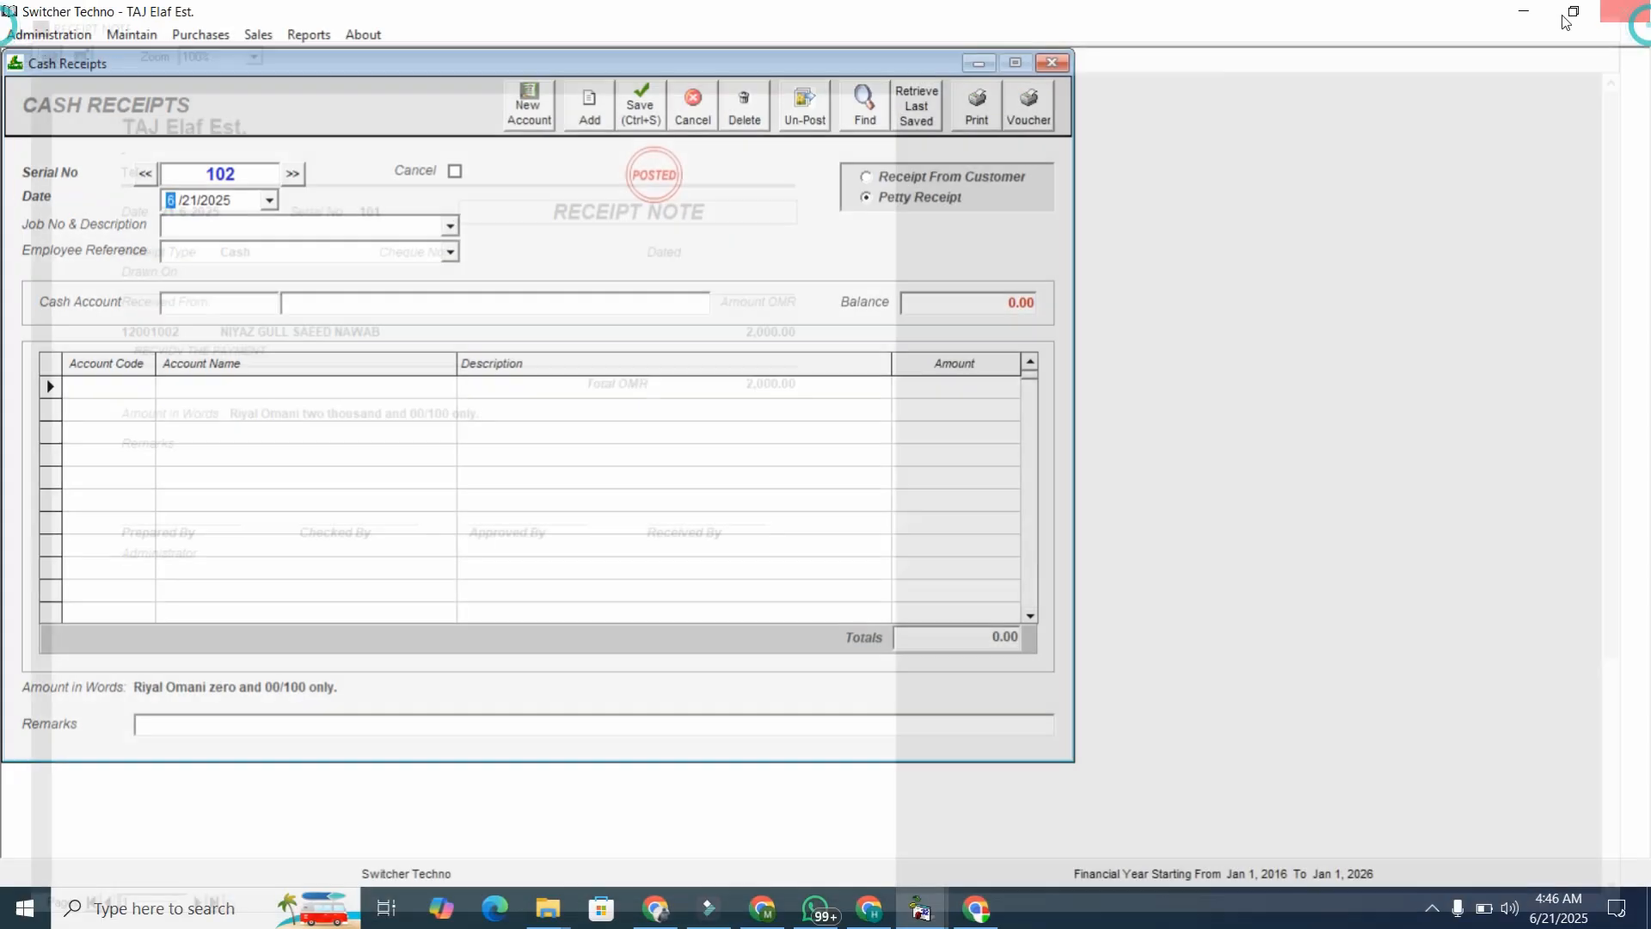
Refresh the customer ledger showing receipt 101 crediting 2000.00, then preview its printout.
{"action": "left_click", "coordinate": [308, 34]}
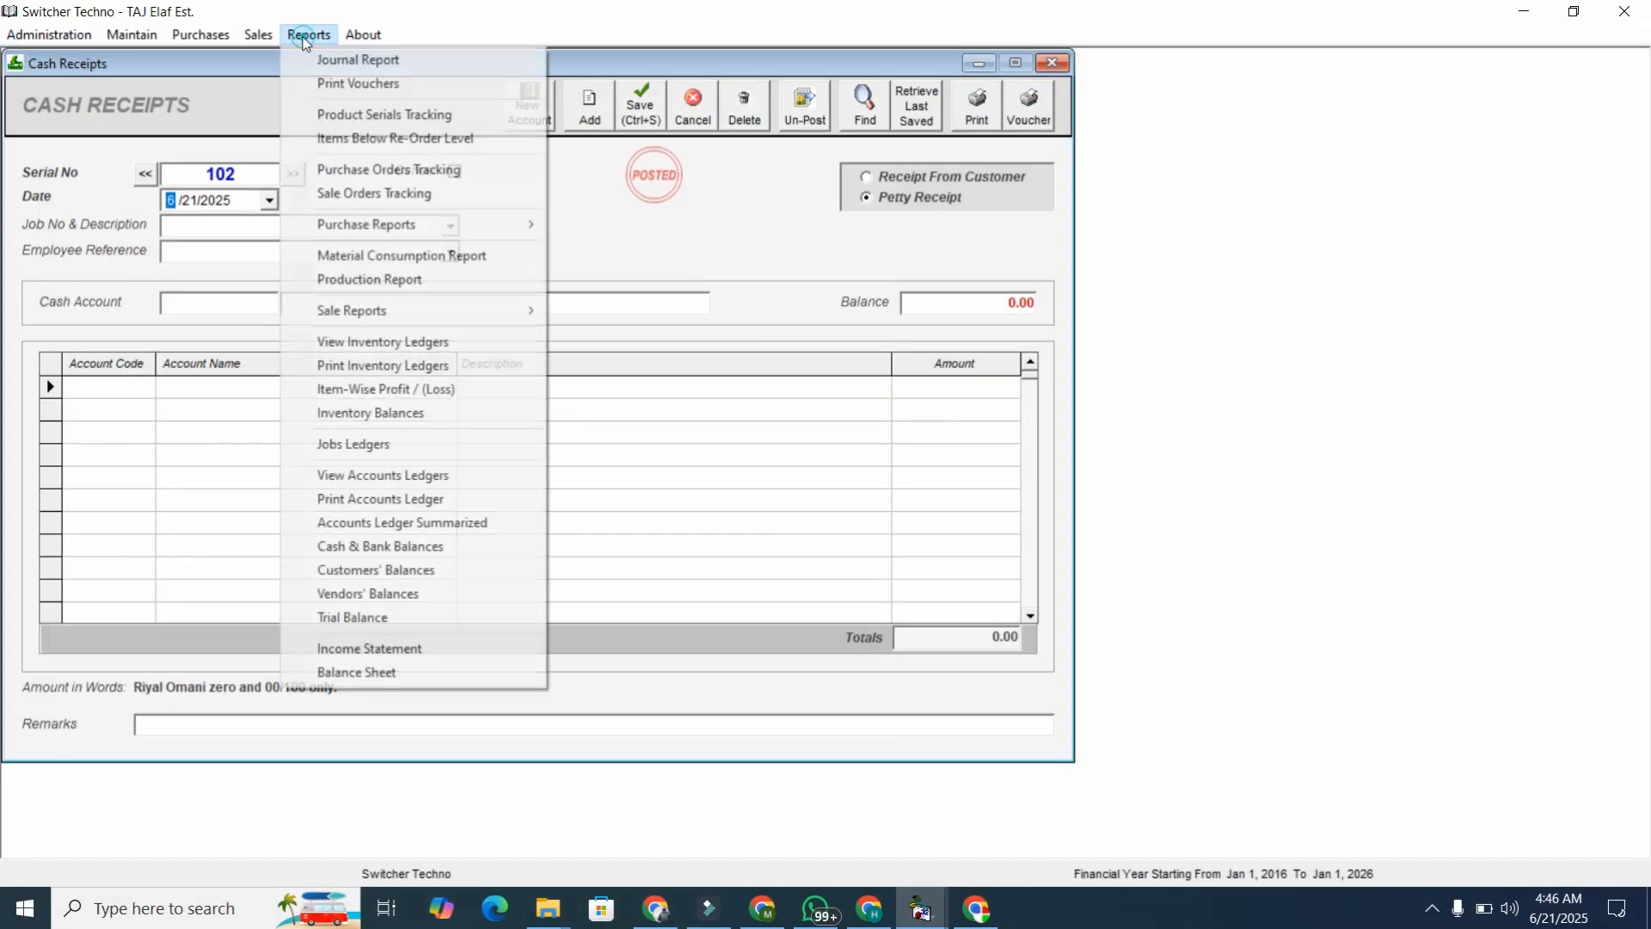
{"action": "left_click", "coordinate": [384, 476]}
{"action": "left_click", "coordinate": [839, 178]}
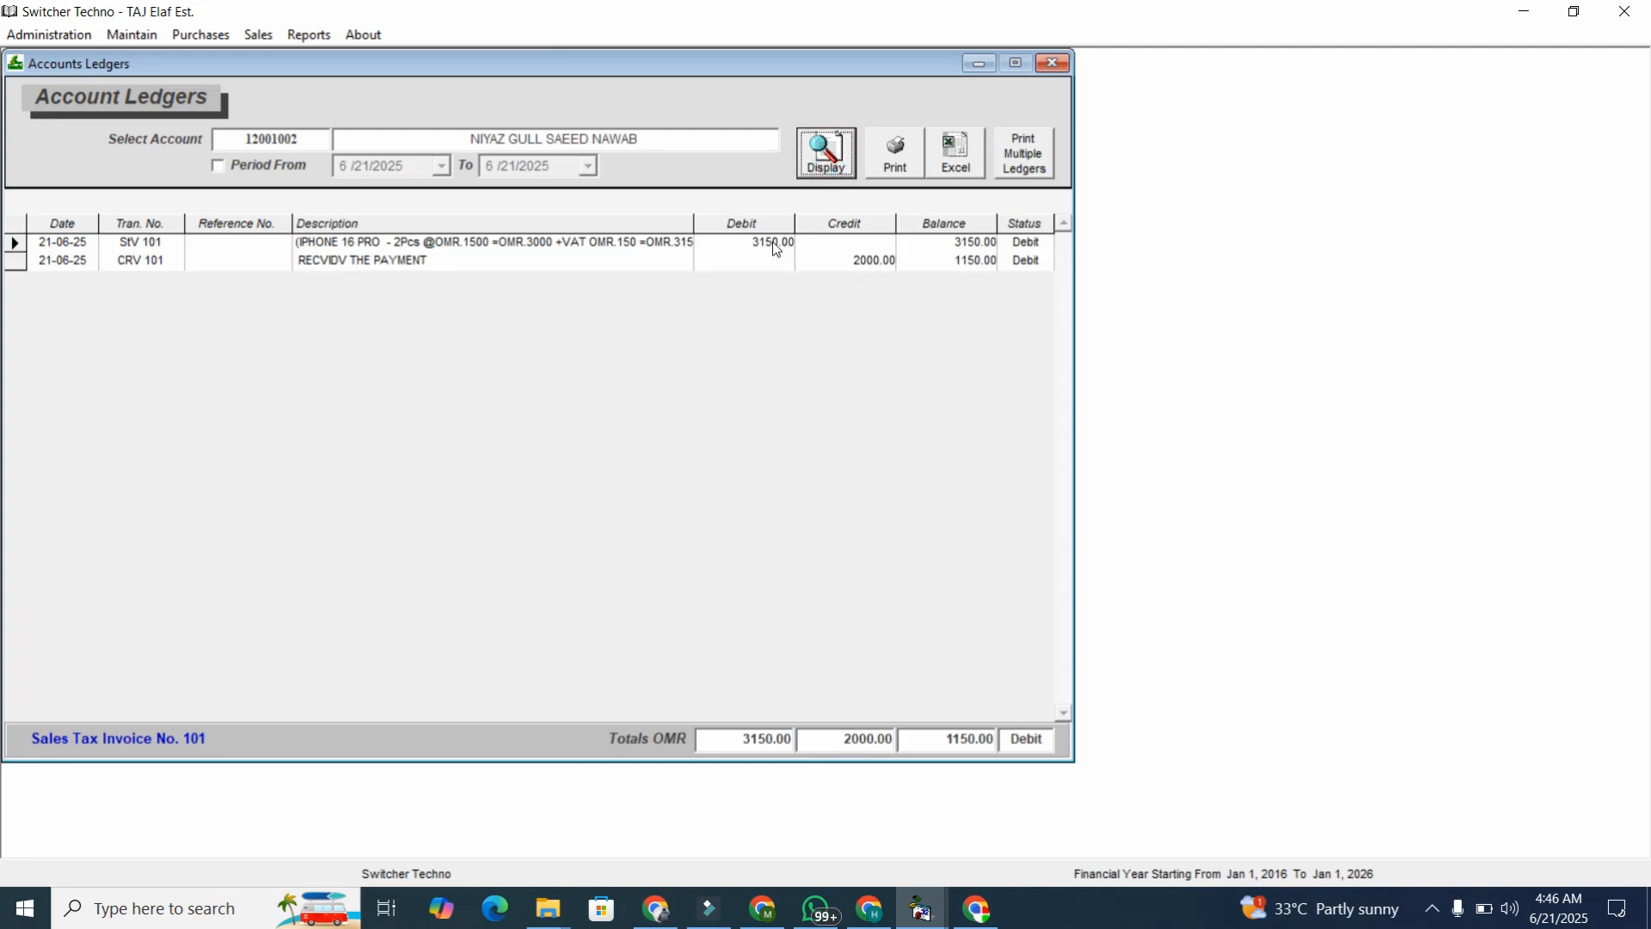
{"action": "left_click", "coordinate": [976, 263]}
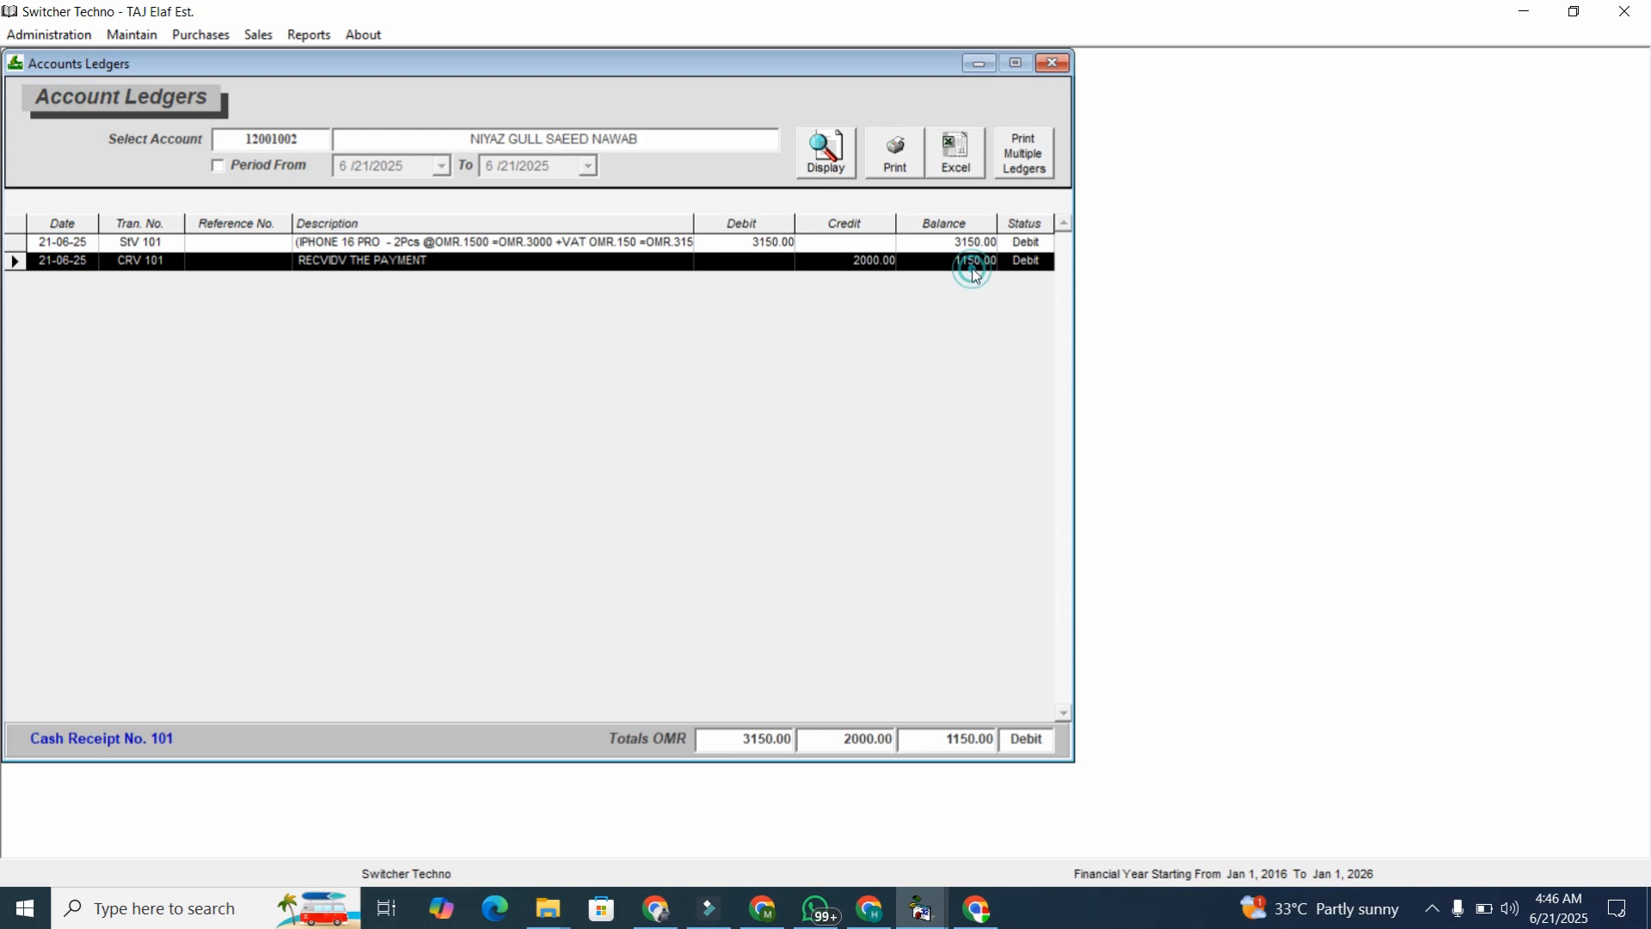
{"action": "left_click", "coordinate": [973, 277]}
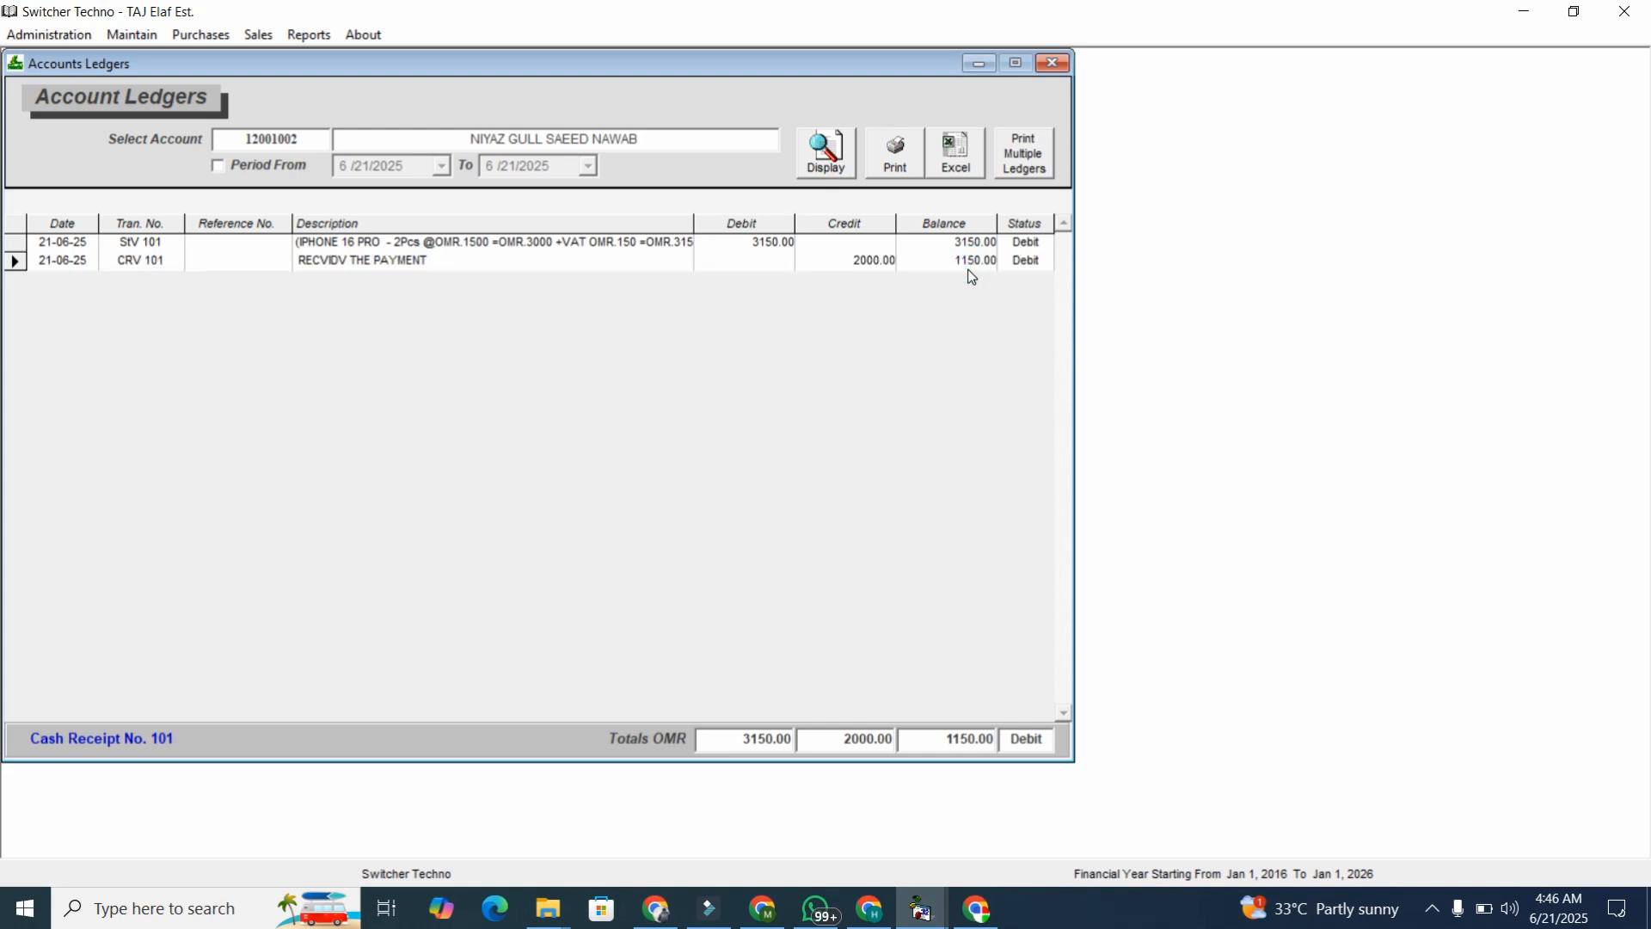
{"action": "left_click", "coordinate": [921, 167]}
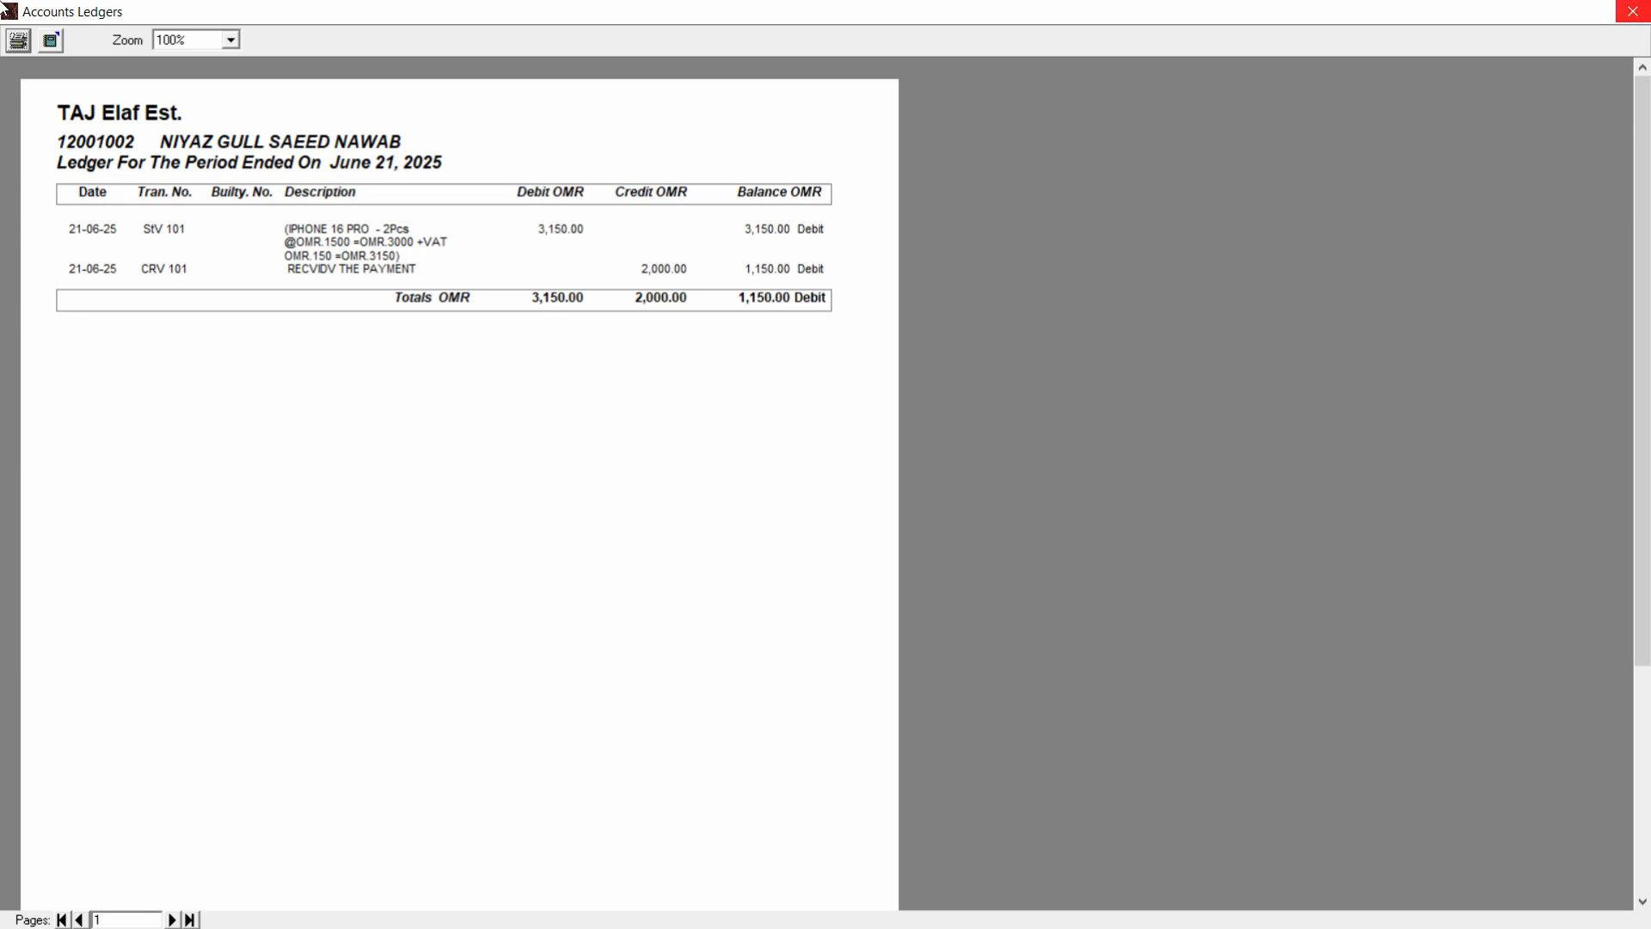
{"action": "left_click", "coordinate": [1625, 10]}
Clear the ledger account field and search for the 'CAS' account.
{"action": "left_click", "coordinate": [298, 144]}
{"action": "type", "text": "CAS"}
{"action": "left_click", "coordinate": [309, 35]}
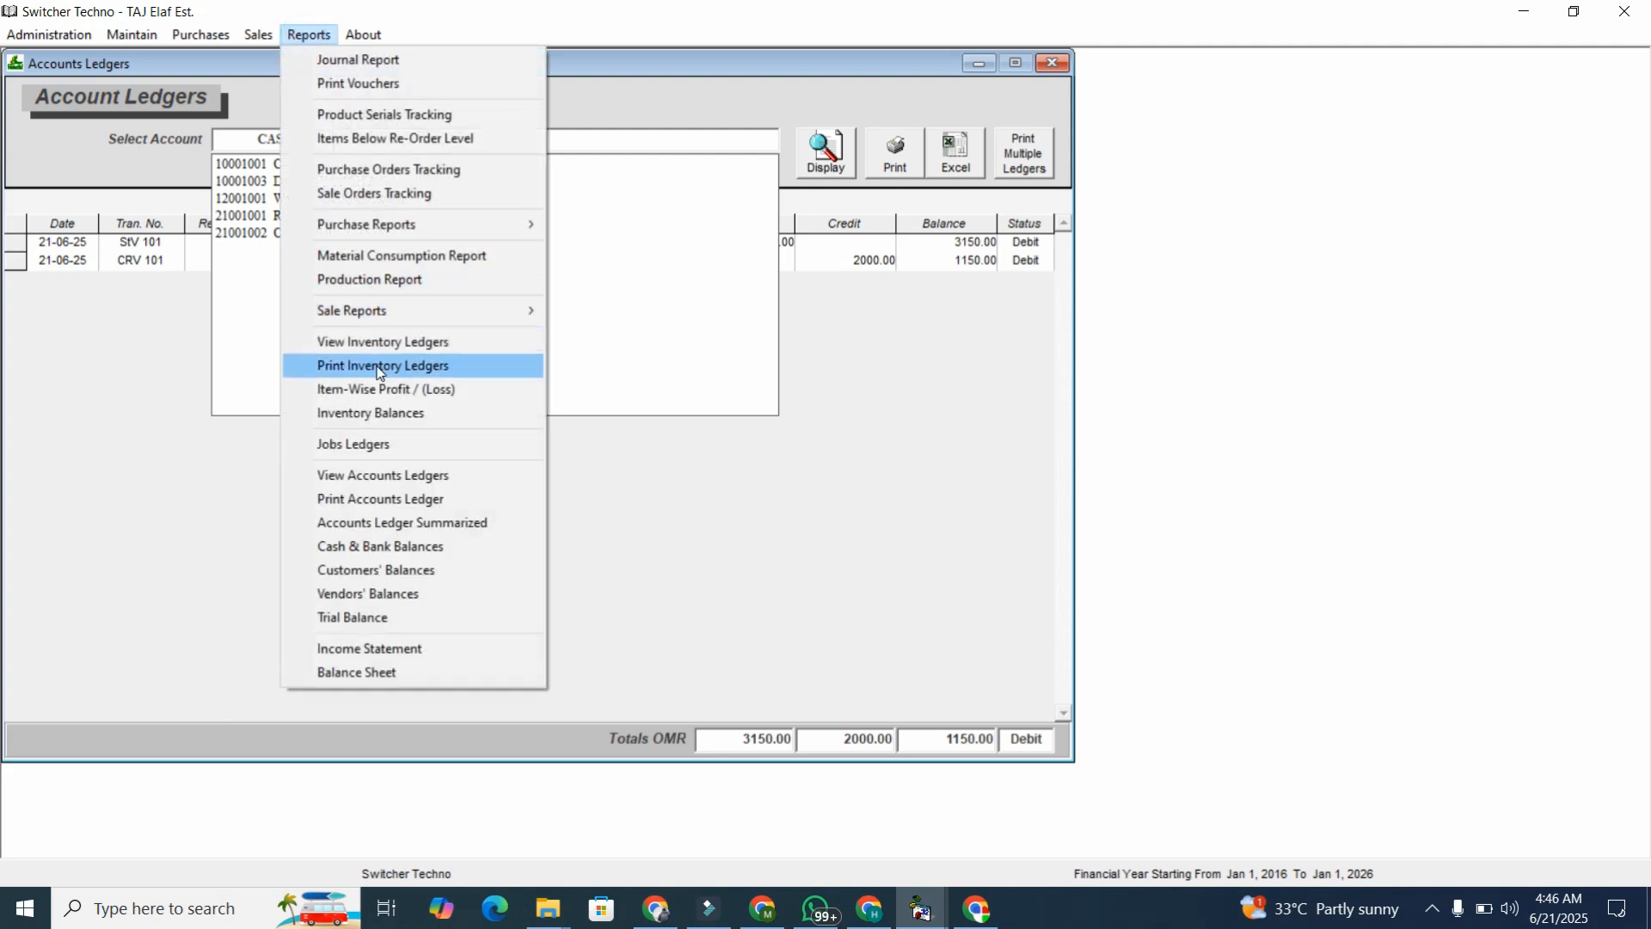
Display the customers' and vendors' balances and open the Cash & Bank Balances report.
{"action": "left_click", "coordinate": [409, 572]}
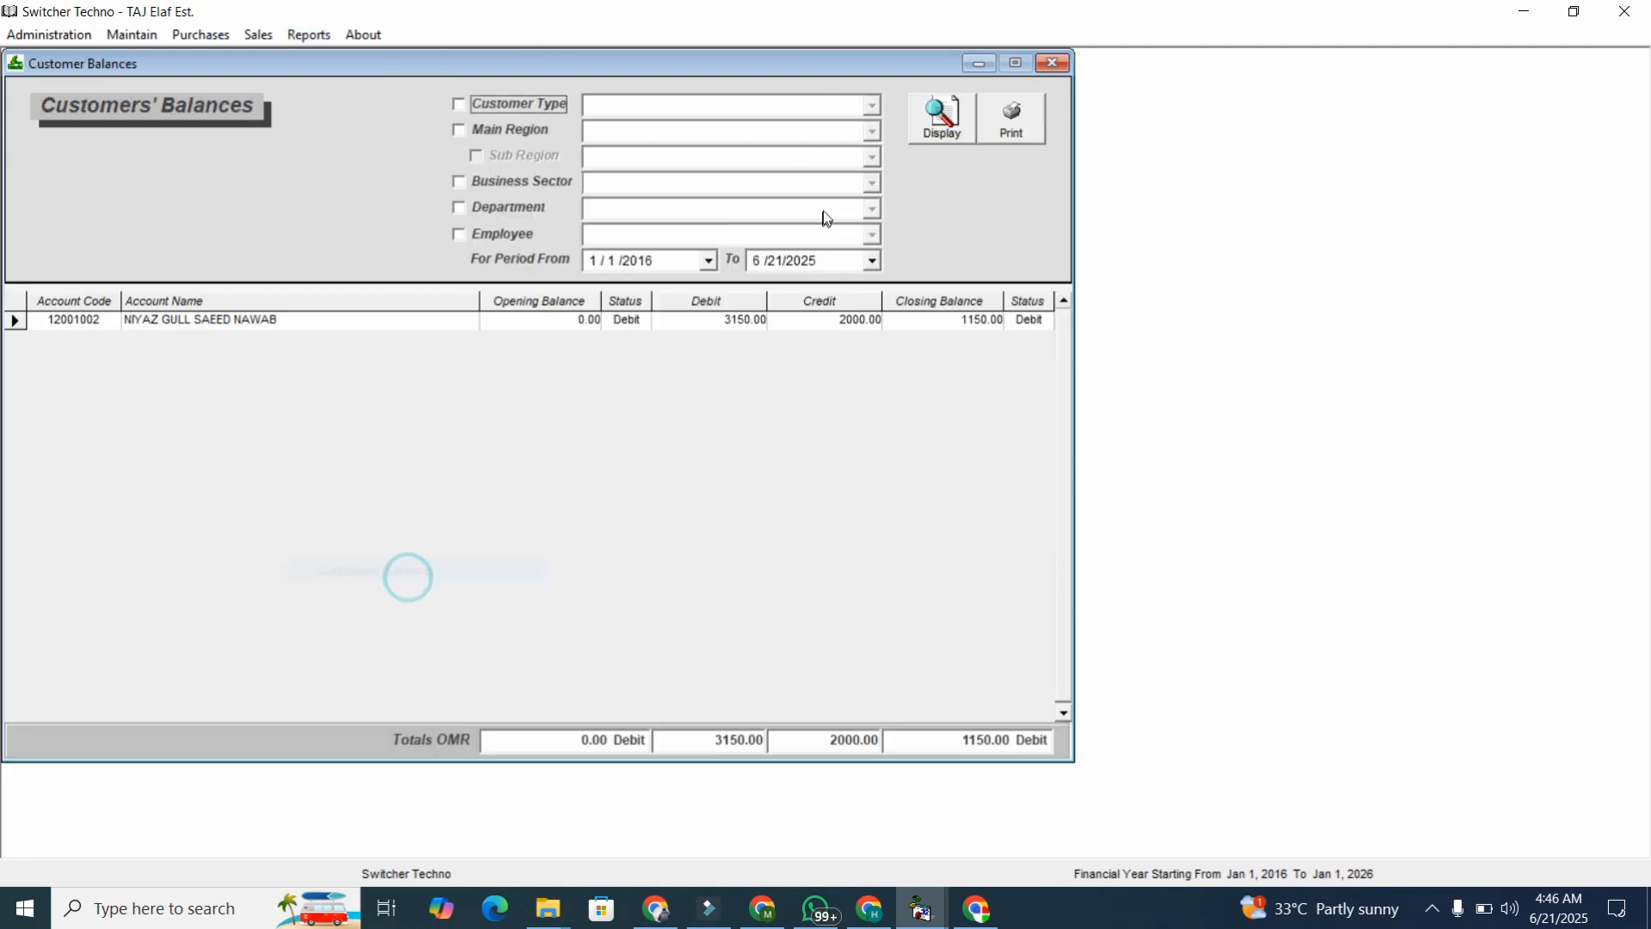
{"action": "left_click", "coordinate": [944, 117]}
{"action": "left_click", "coordinate": [631, 548]}
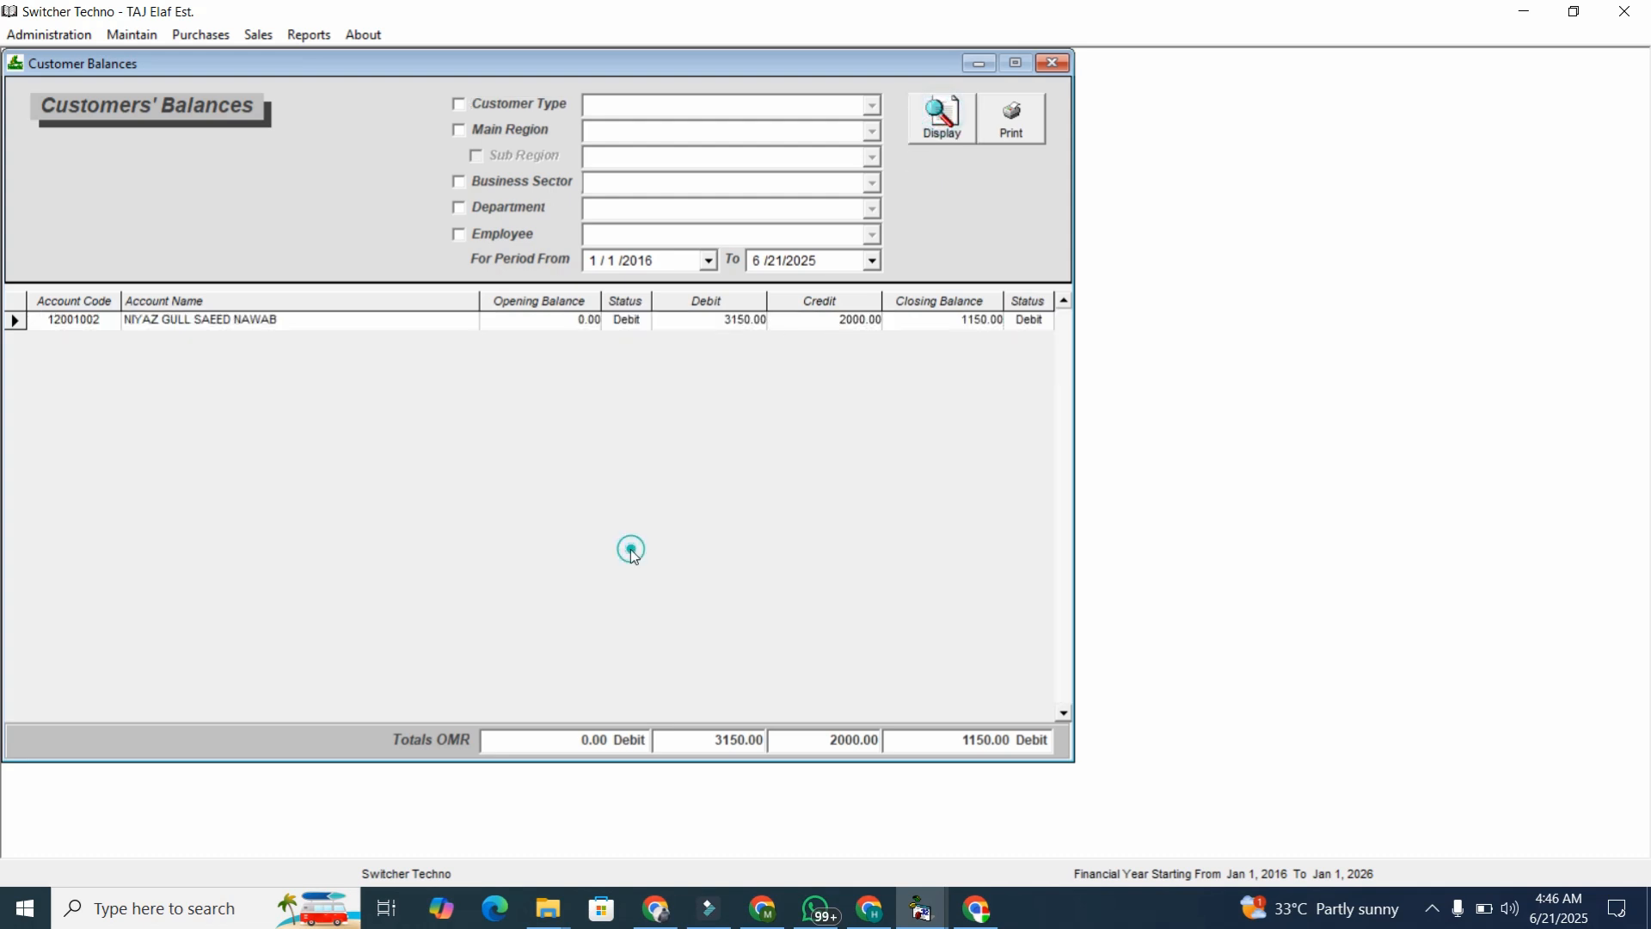
{"action": "left_click", "coordinate": [308, 37]}
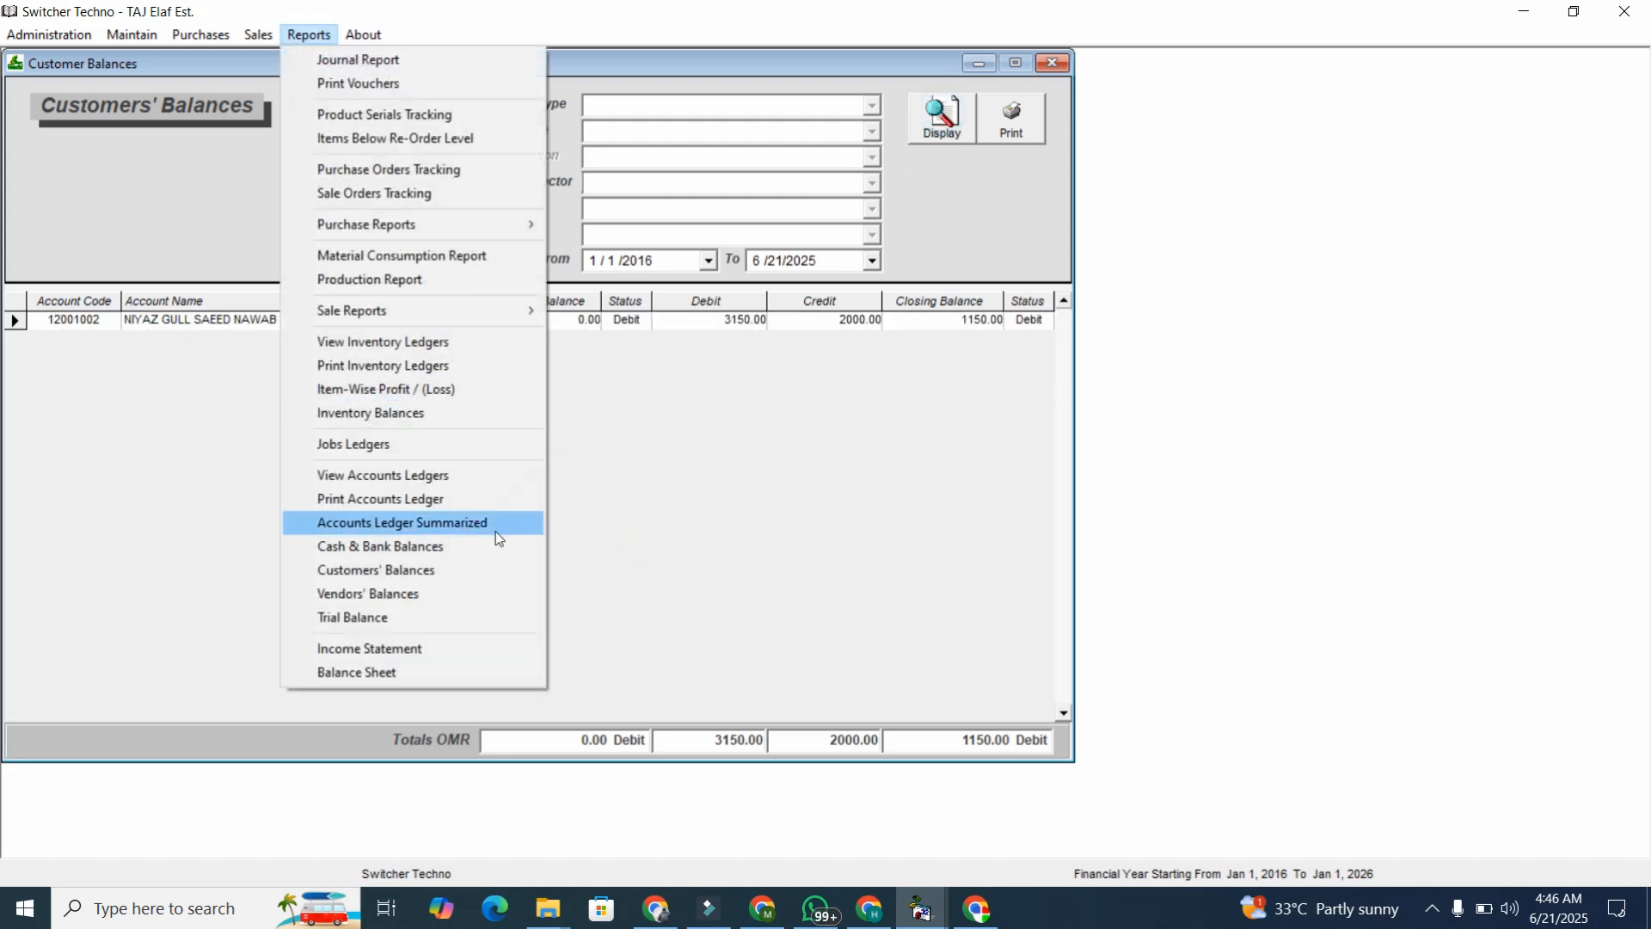
{"action": "left_click", "coordinate": [496, 590]}
{"action": "left_click", "coordinate": [943, 116]}
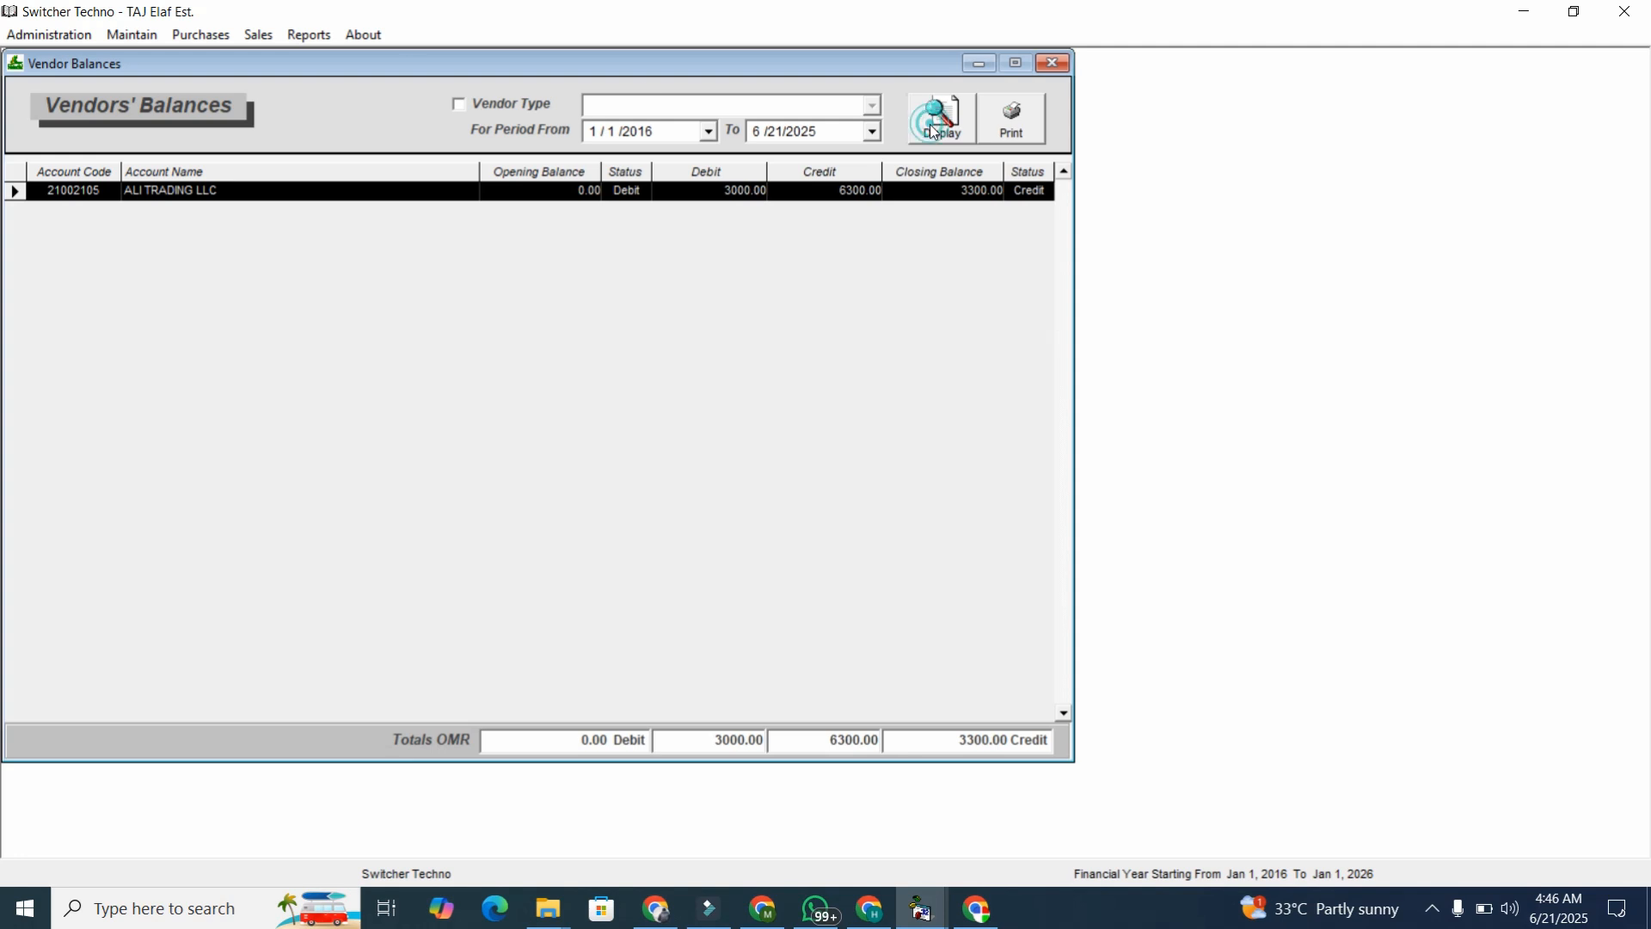
{"action": "left_click", "coordinate": [317, 38]}
{"action": "left_click", "coordinate": [364, 546]}
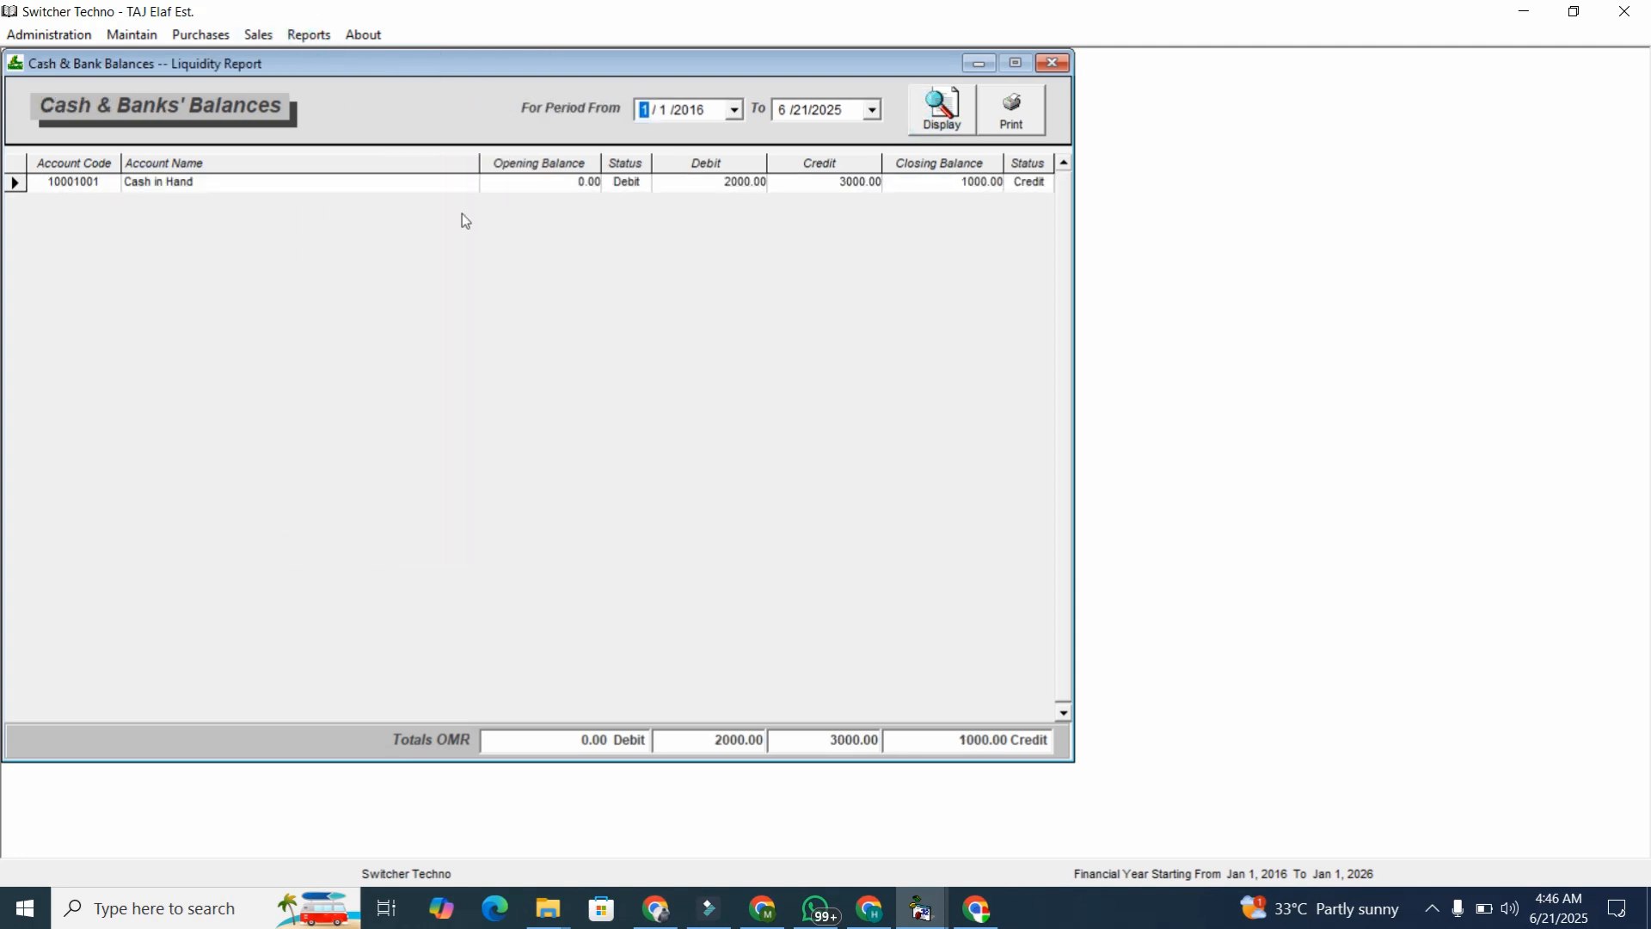
Close all eight open reports and forms to return to the main menu.
{"action": "left_click", "coordinate": [1053, 65]}
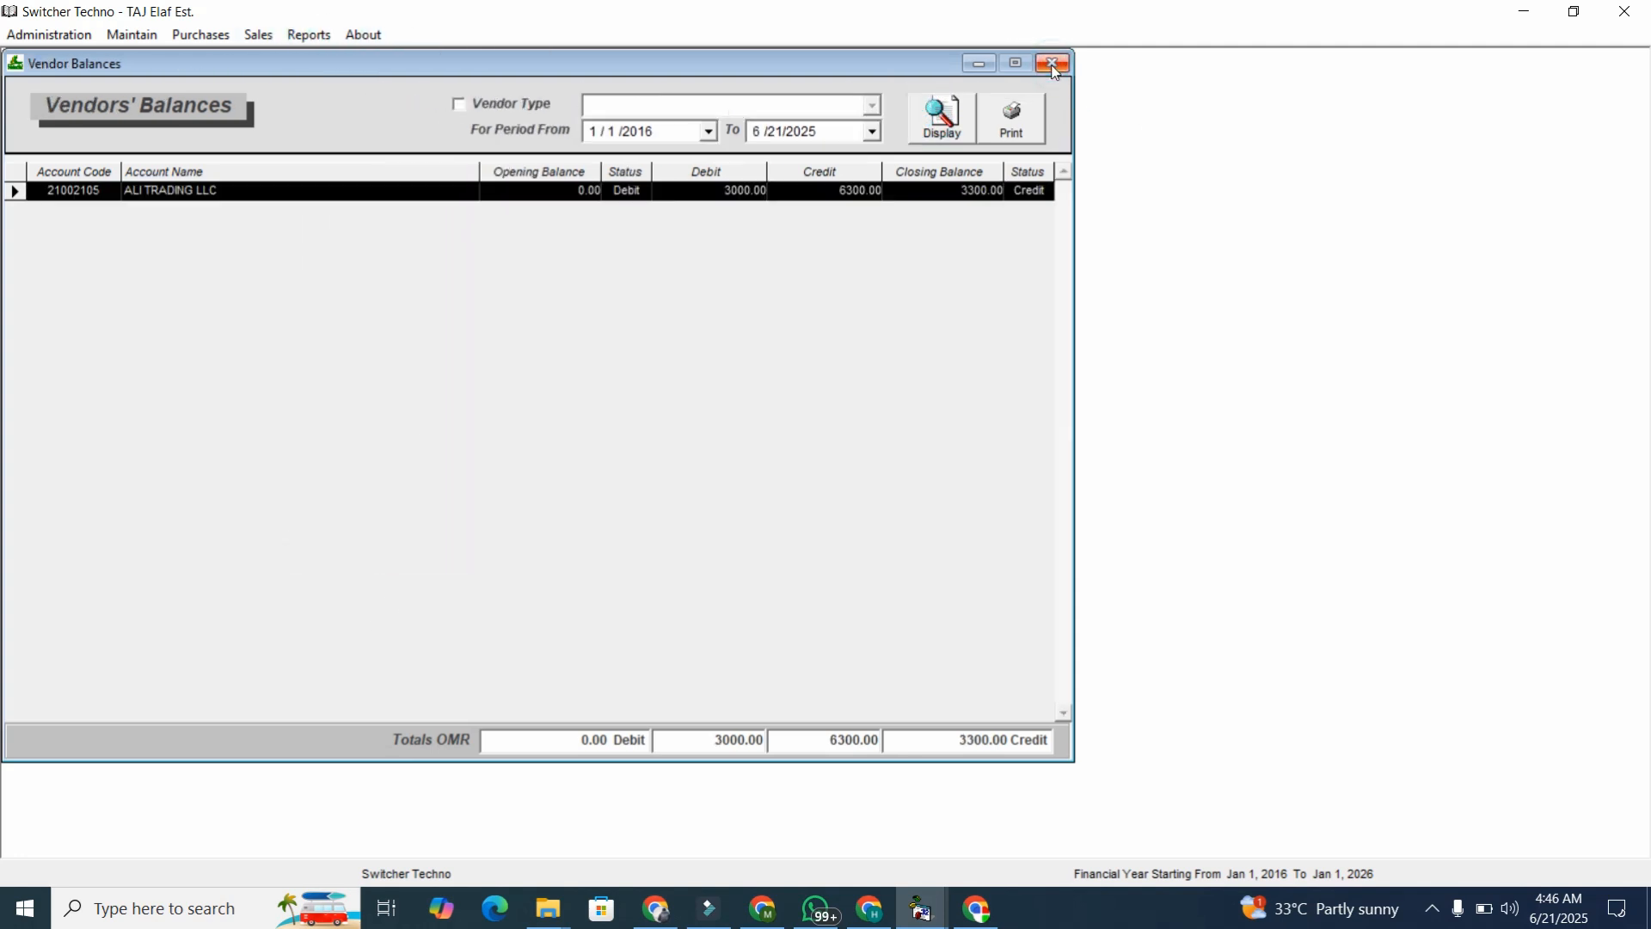
{"action": "left_click", "coordinate": [1054, 66]}
{"action": "left_click", "coordinate": [1053, 65]}
{"action": "left_click", "coordinate": [1054, 65]}
{"action": "left_click", "coordinate": [1054, 65]}
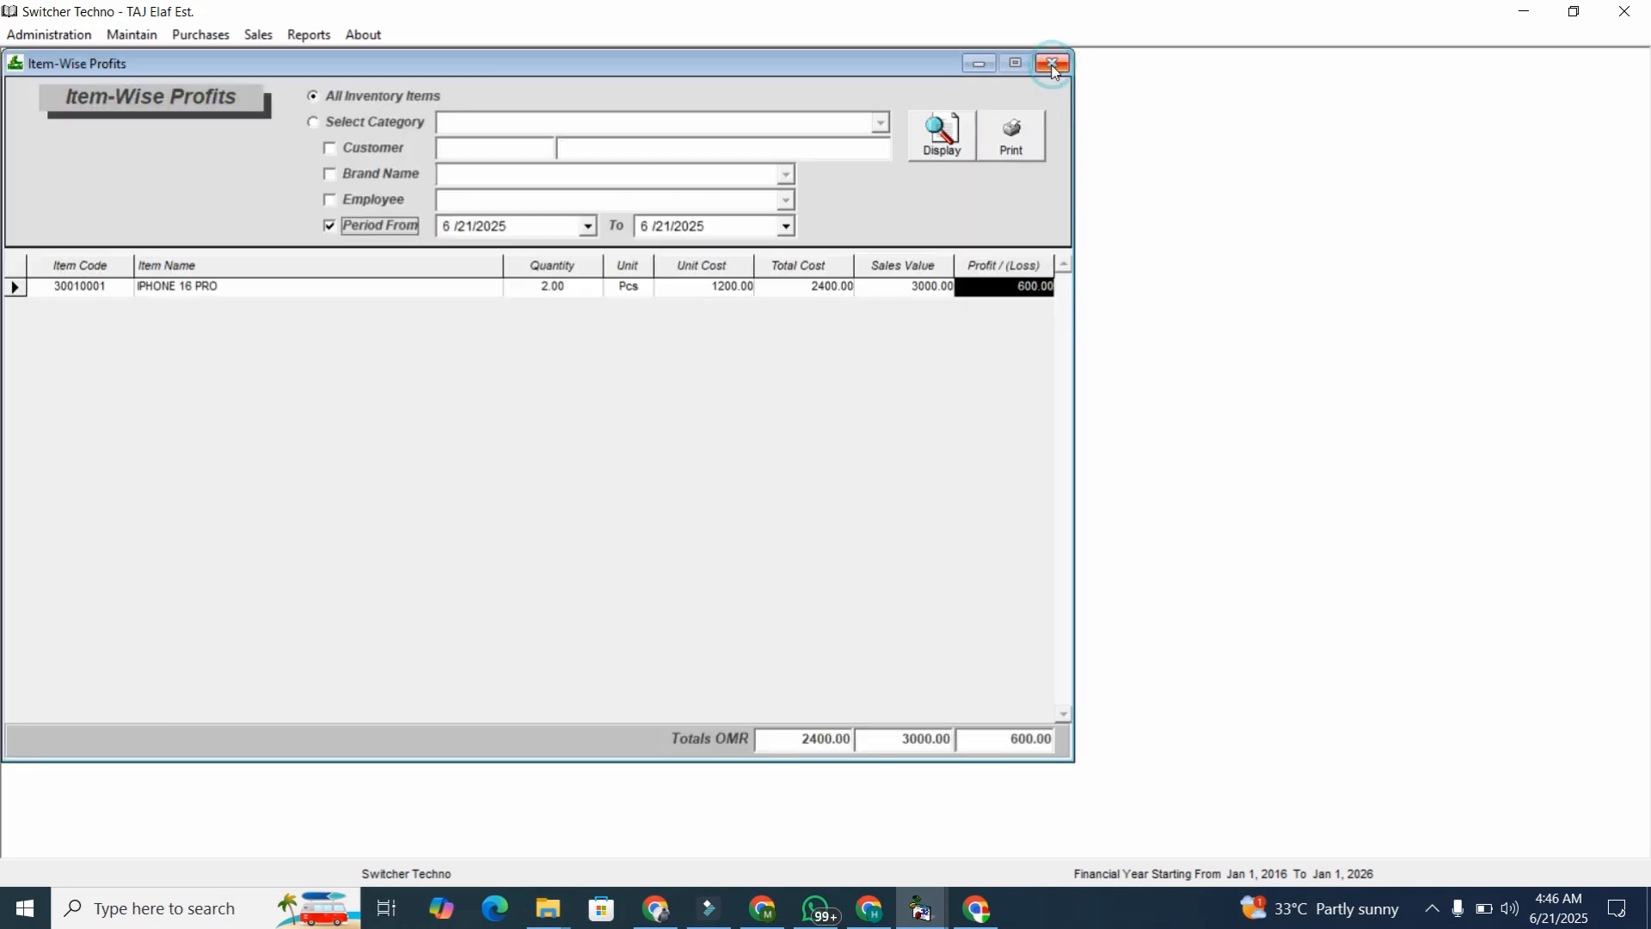
{"action": "left_click", "coordinate": [1053, 66]}
{"action": "left_click", "coordinate": [1054, 65]}
{"action": "left_click", "coordinate": [1054, 66]}
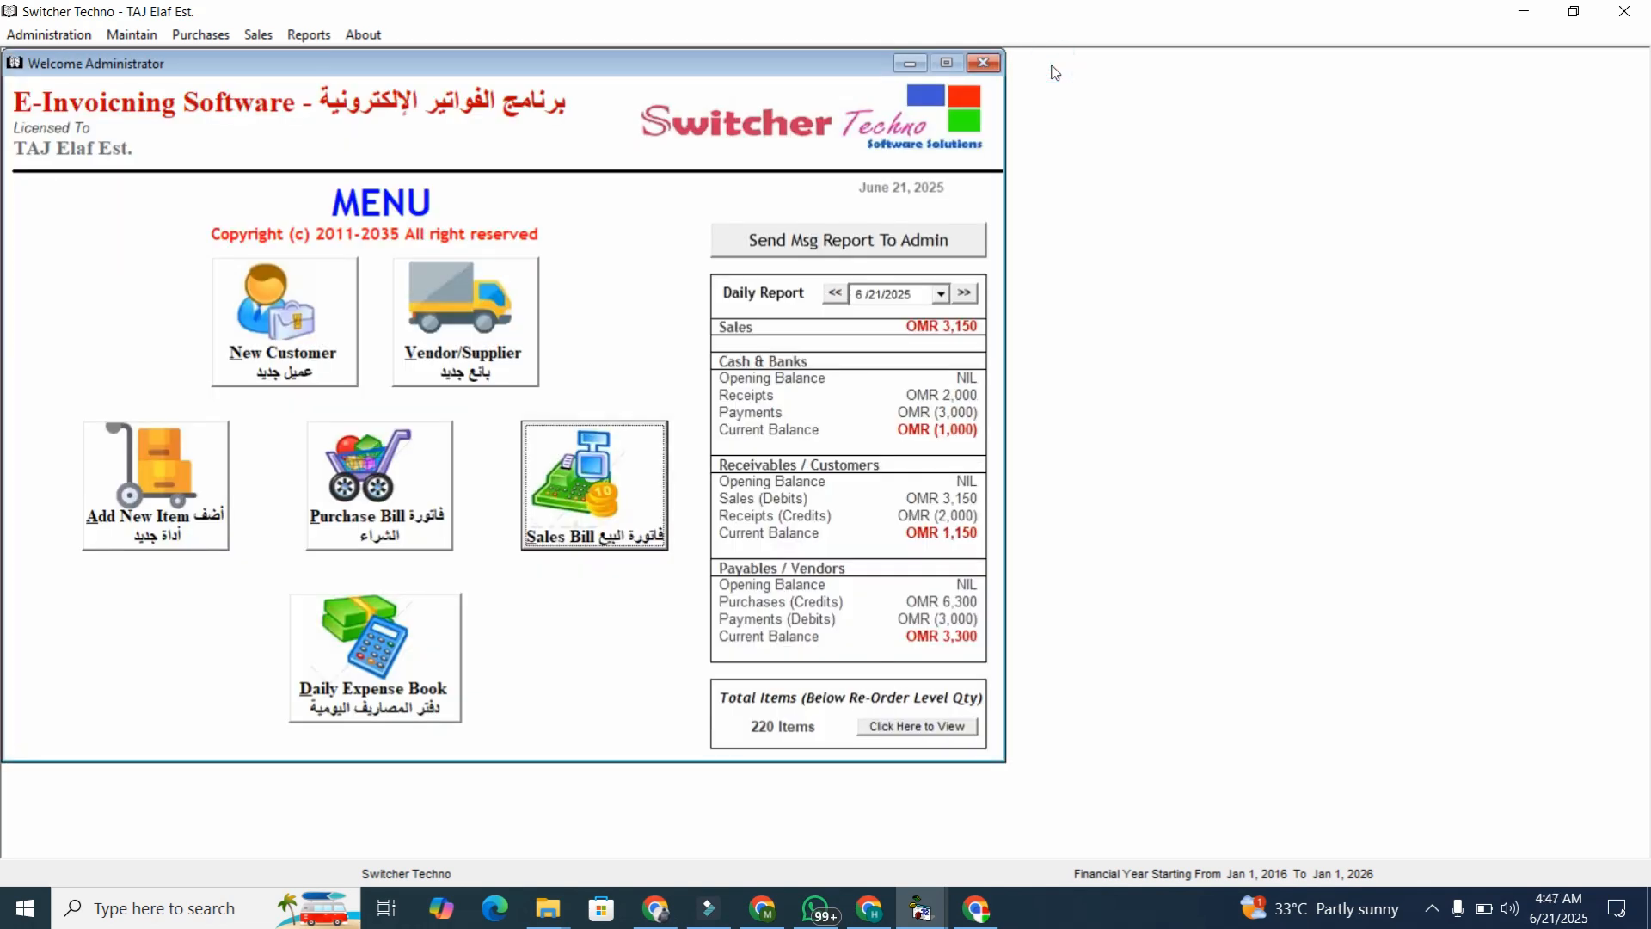